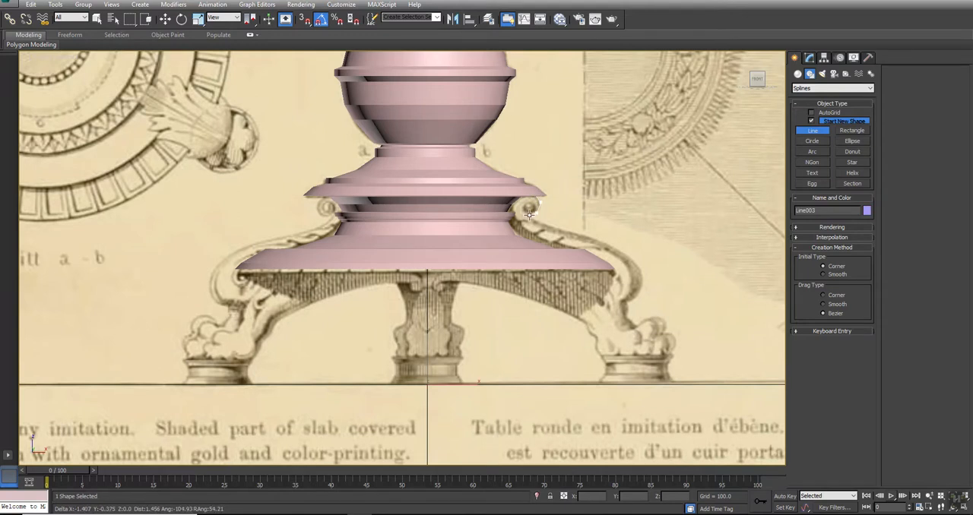
- Continue tracing the right table leg's outer contour with the Line tool, down around the claw foot and across its base
click(626, 253)
click(642, 269)
click(642, 291)
click(627, 300)
click(625, 316)
click(636, 326)
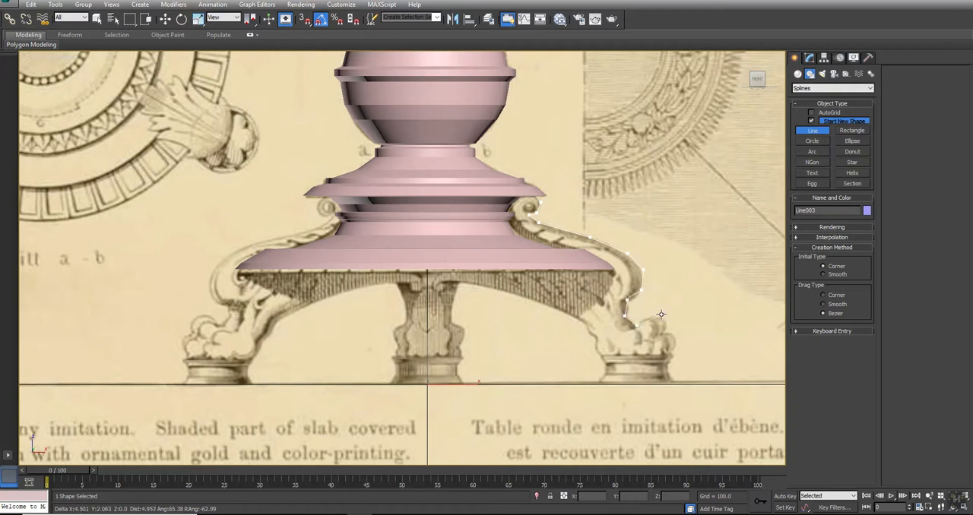
click(660, 318)
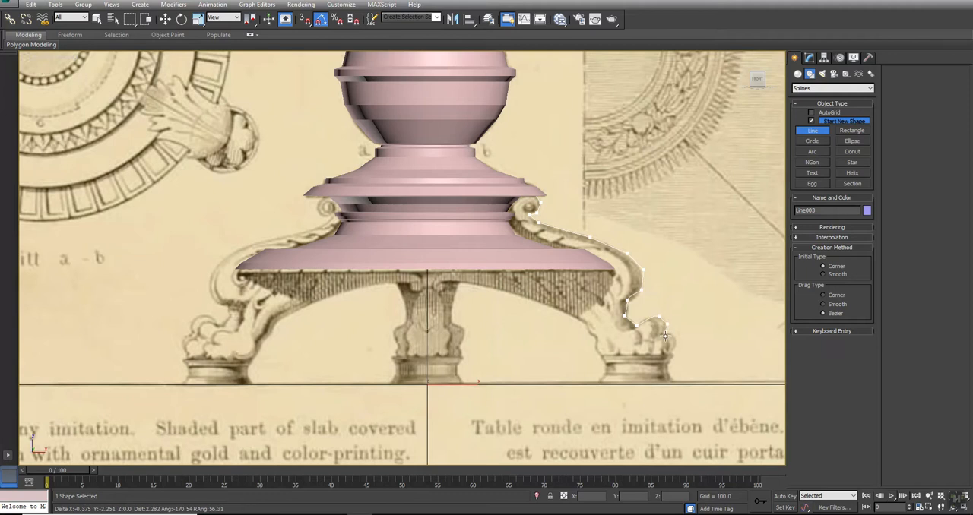
click(675, 336)
click(668, 352)
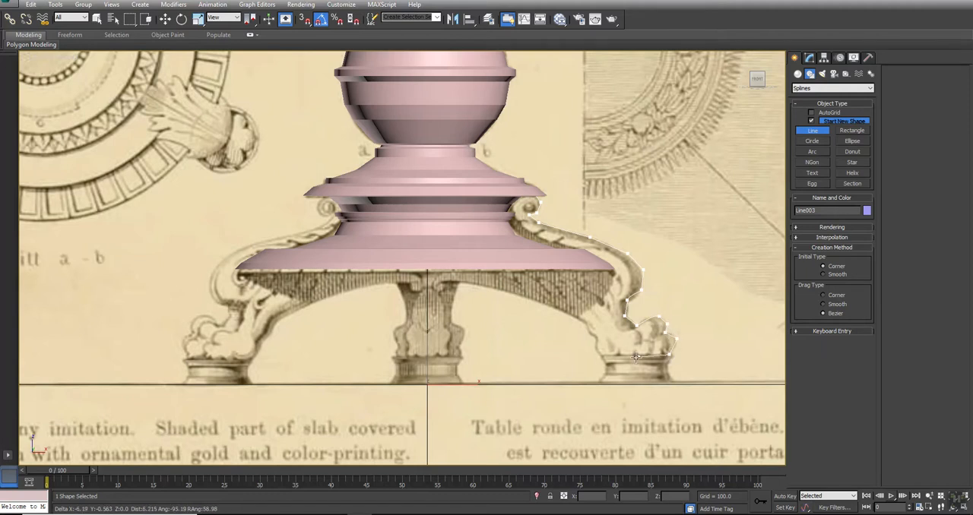
click(597, 352)
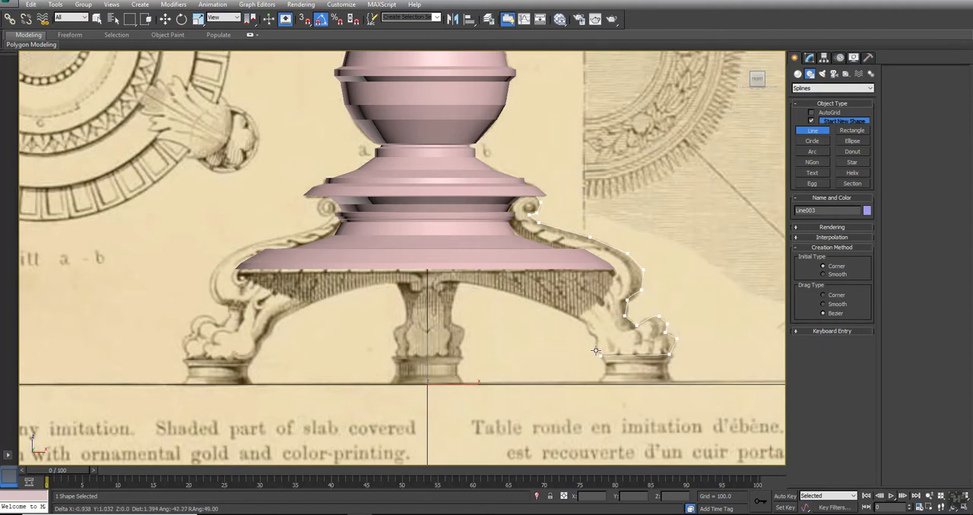
- Trace the leg's underside from the foot's inner edge up to the small hook beneath the centre of the pedestal
click(586, 321)
click(543, 302)
click(482, 285)
click(438, 282)
click(443, 290)
click(436, 291)
click(435, 272)
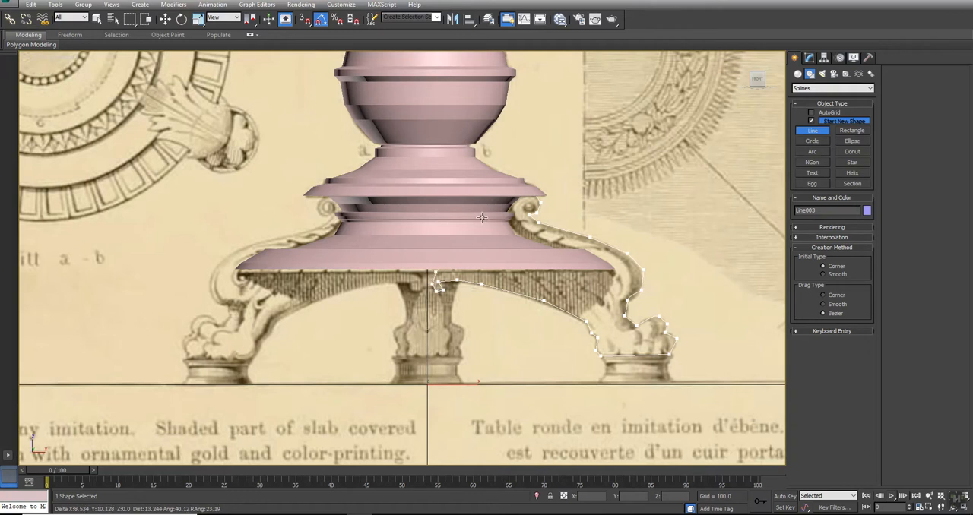
- Switch the front view to wireframe and finish the leg outline inside the pedestal as a closed spline
key(F3)
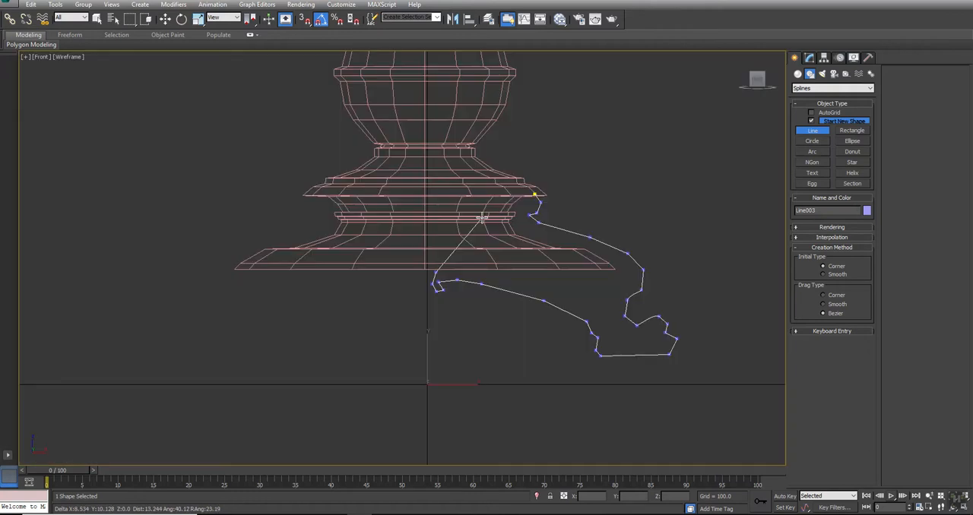
click(521, 196)
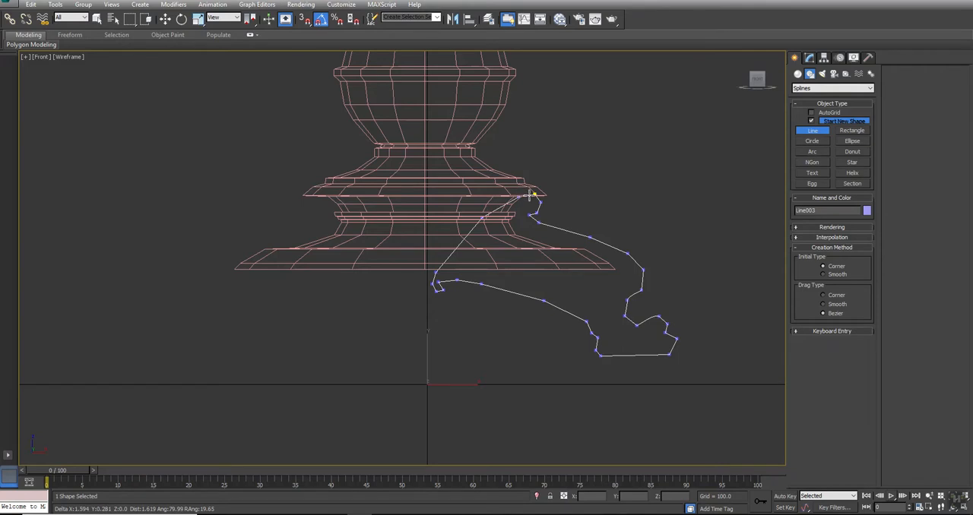
click(532, 196)
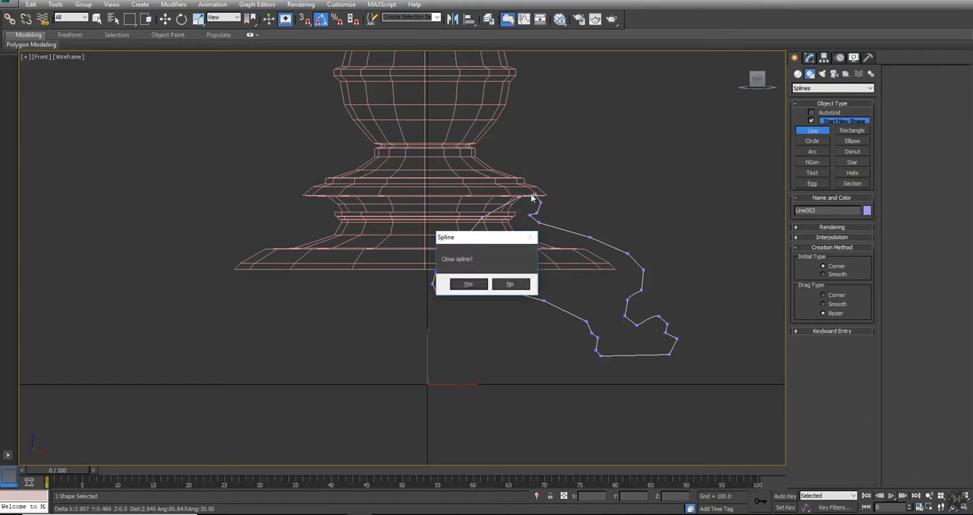
click(466, 284)
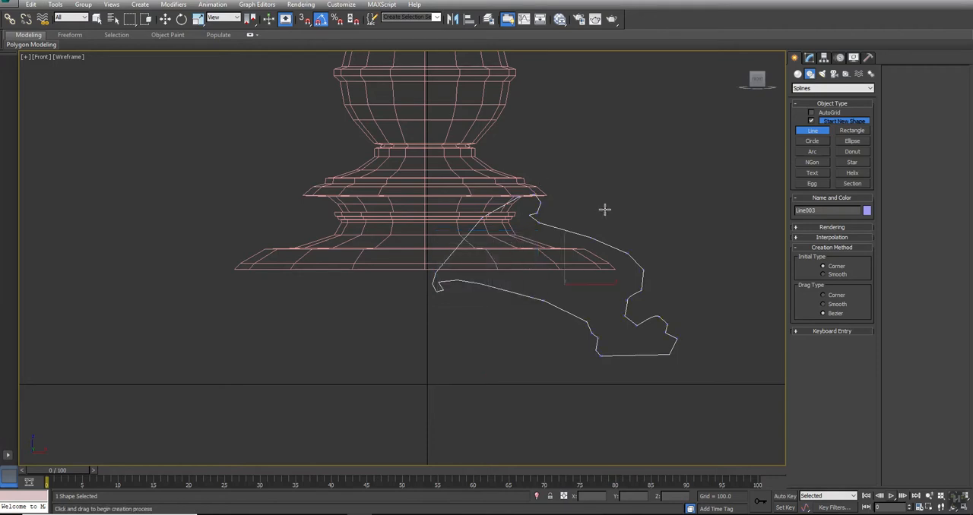
- Delete the vertices forming the small hook at the inner end of the leg outline
click(808, 57)
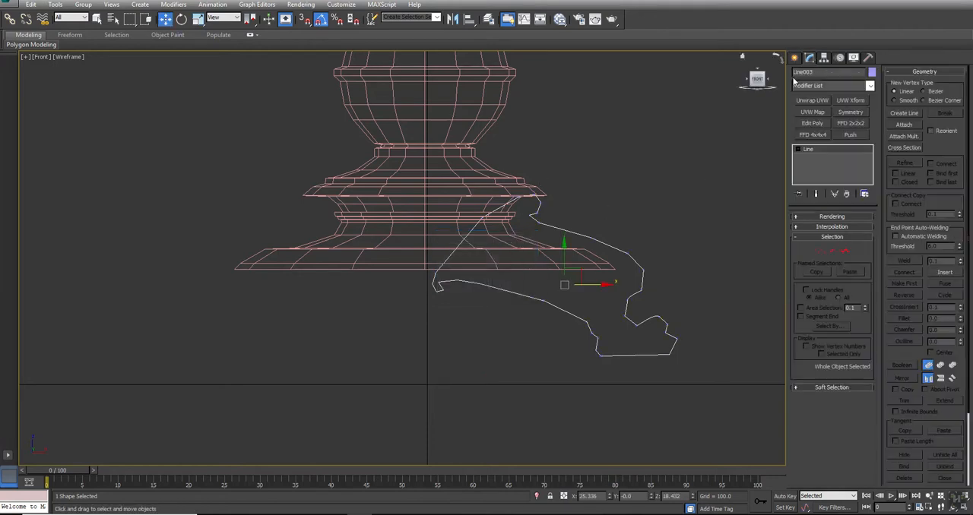
click(819, 250)
drag(453, 291, 435, 298)
key(Delete)
key(Delete)
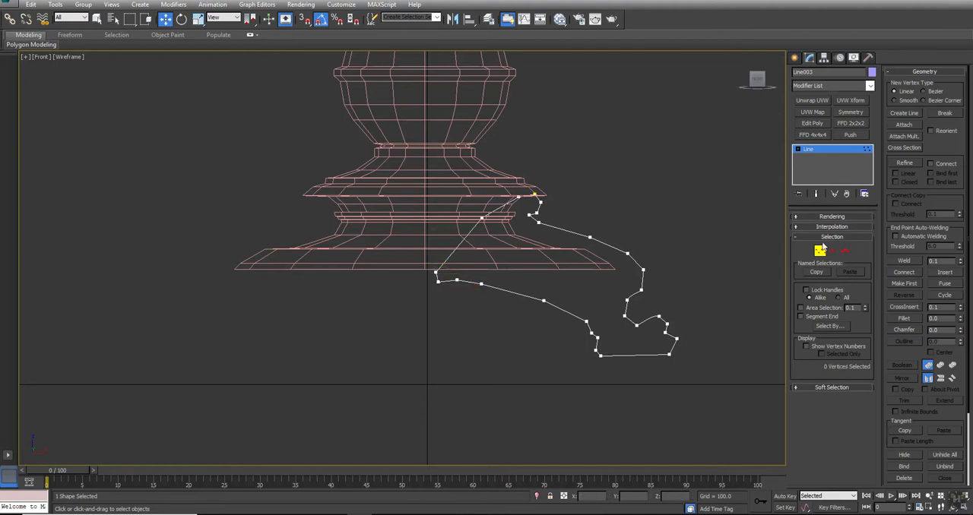
click(820, 249)
- Apply a Bevel modifier to the leg outline in the perspective view
key(alt+w)
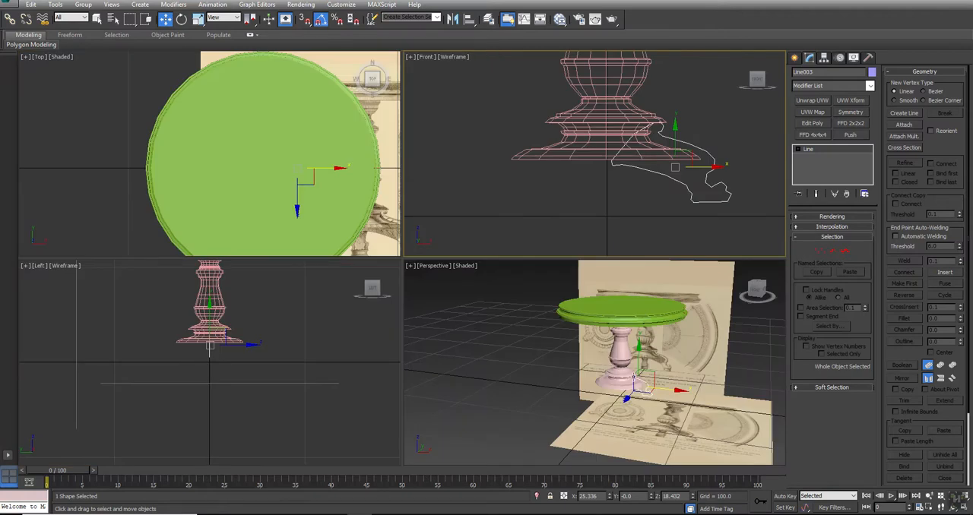
middle_click(492, 308)
key(alt+w)
scroll(498, 302, up, 5)
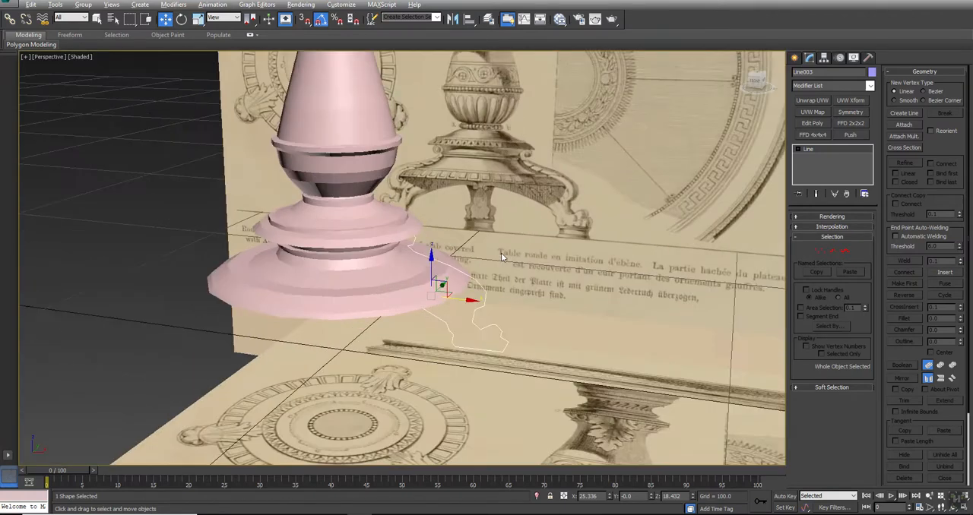
click(840, 86)
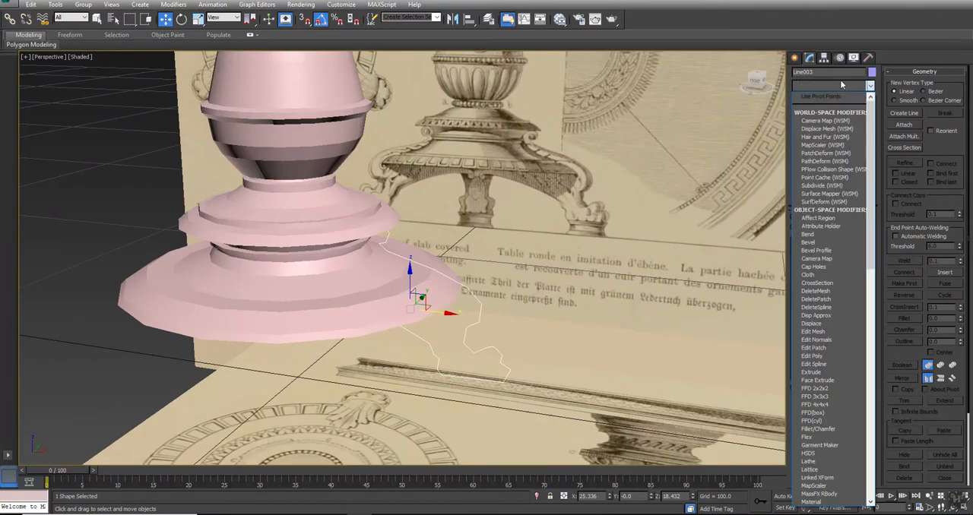
key(b)
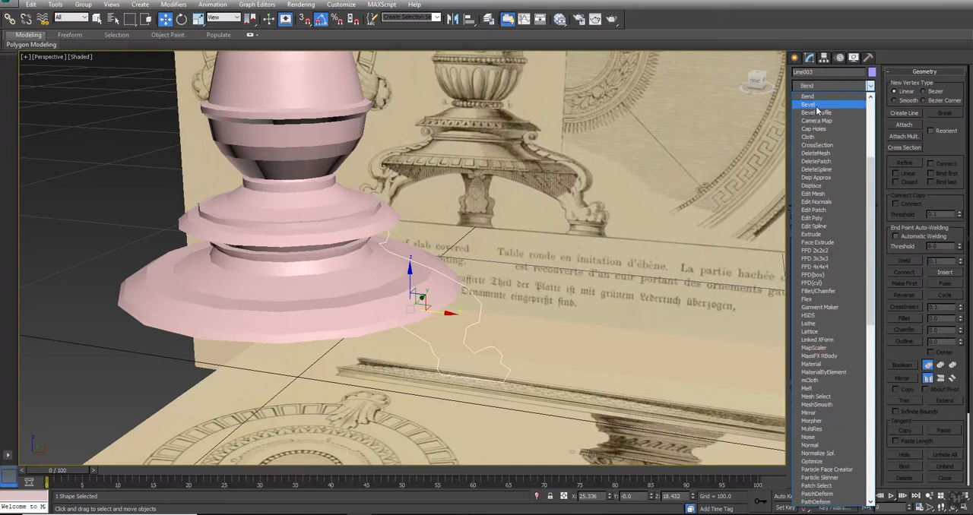
click(808, 105)
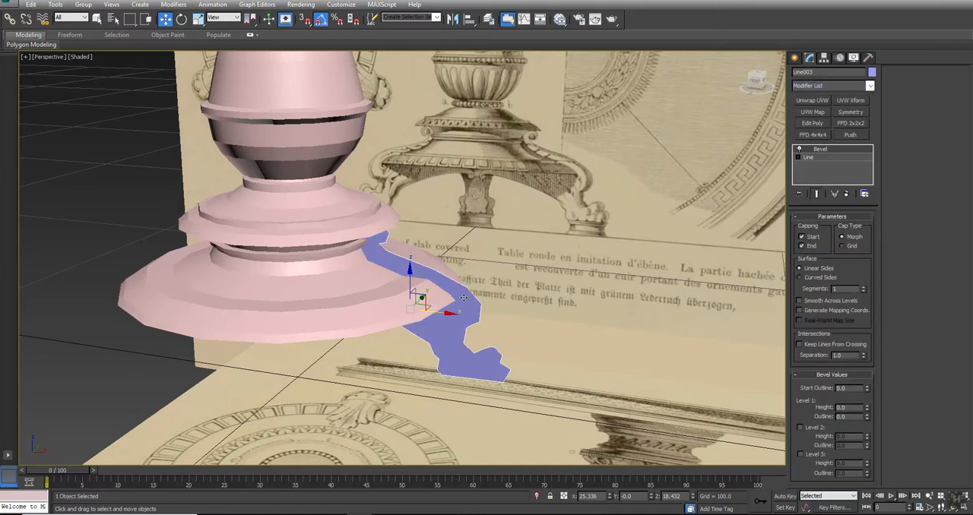
alt+middle_drag(436, 292, 373, 296)
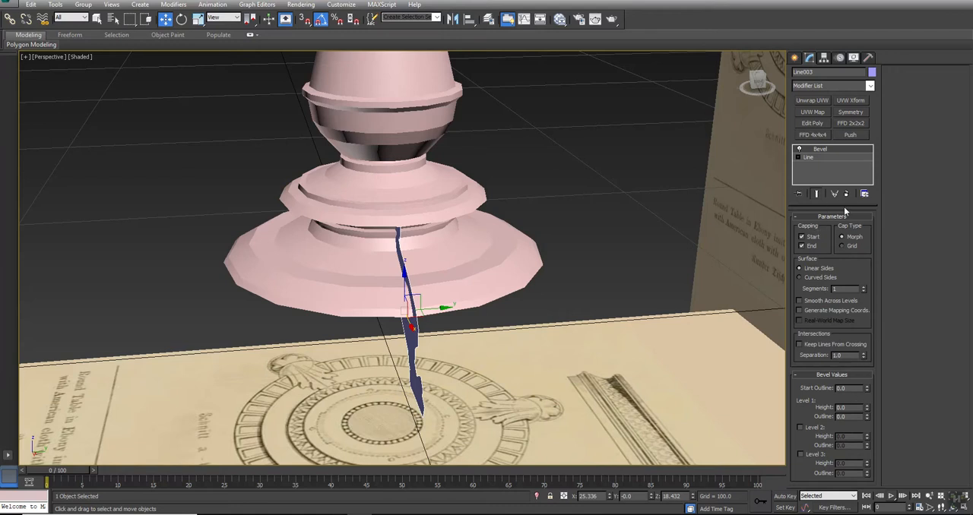
- Try a Level 1 bevel height of 6.5 and a slight Level 1 outline on the leg
drag(843, 207, 843, 186)
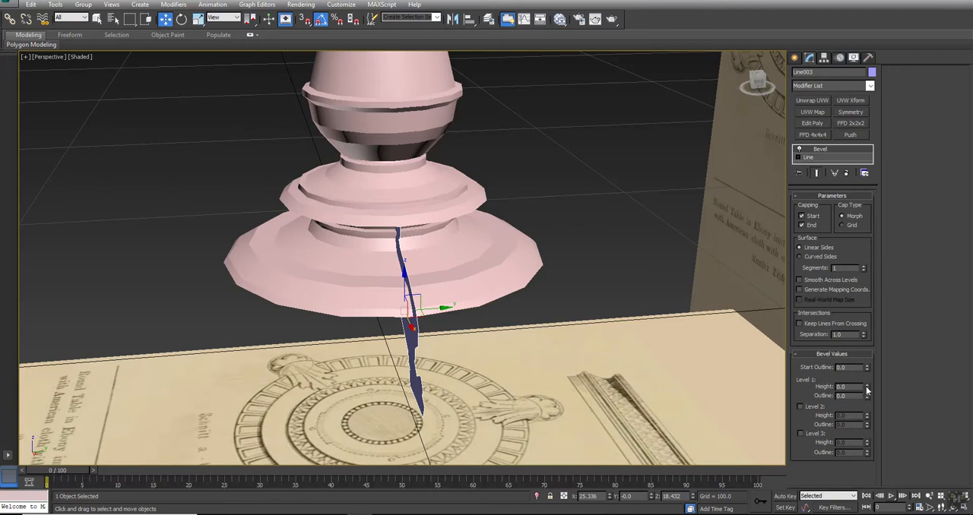
mouse_move(868, 389)
mouse_down()
mouse_move(865, 361)
mouse_move(864, 394)
mouse_up()
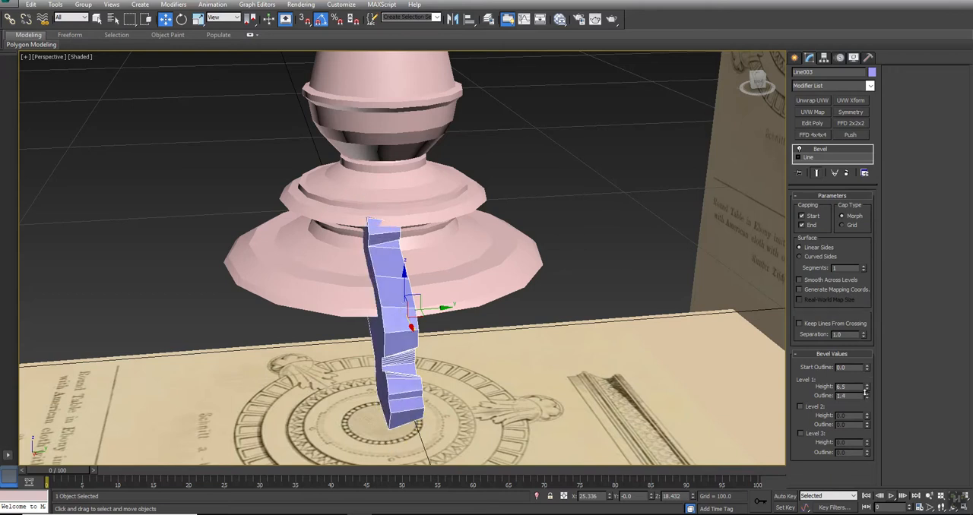
right_click(865, 394)
- Set the leg's bevel Level 1 to height 2.0 and outline 1.0, and enable Level 2
key(alt+w)
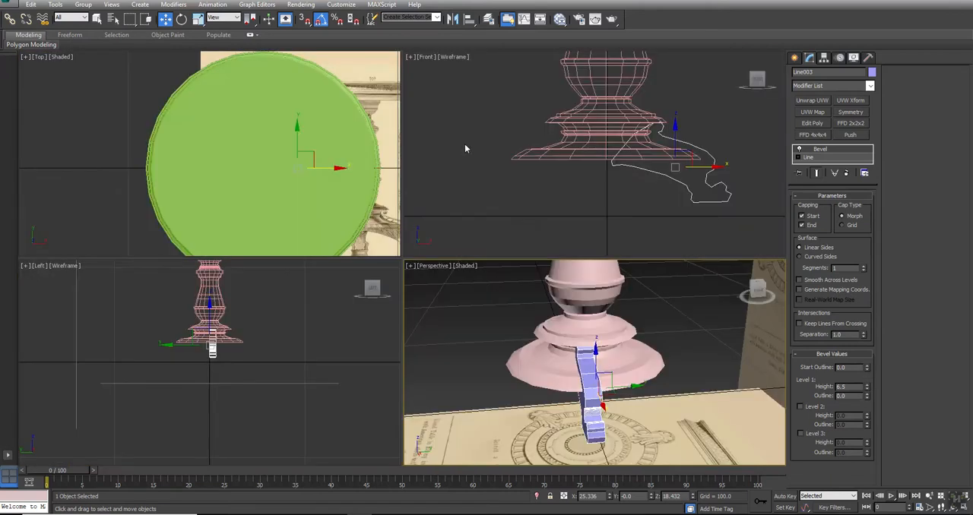
scroll(607, 315, up, 3)
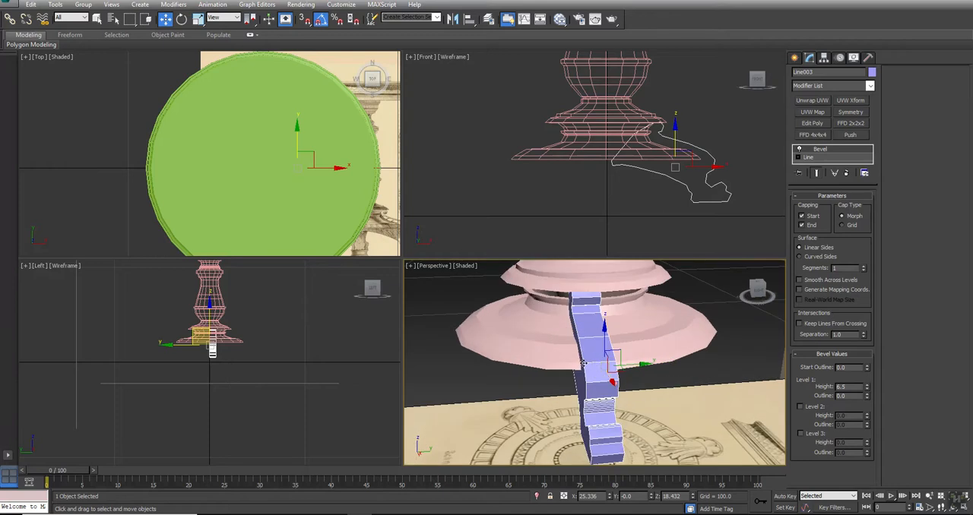
text(2)
key(Return)
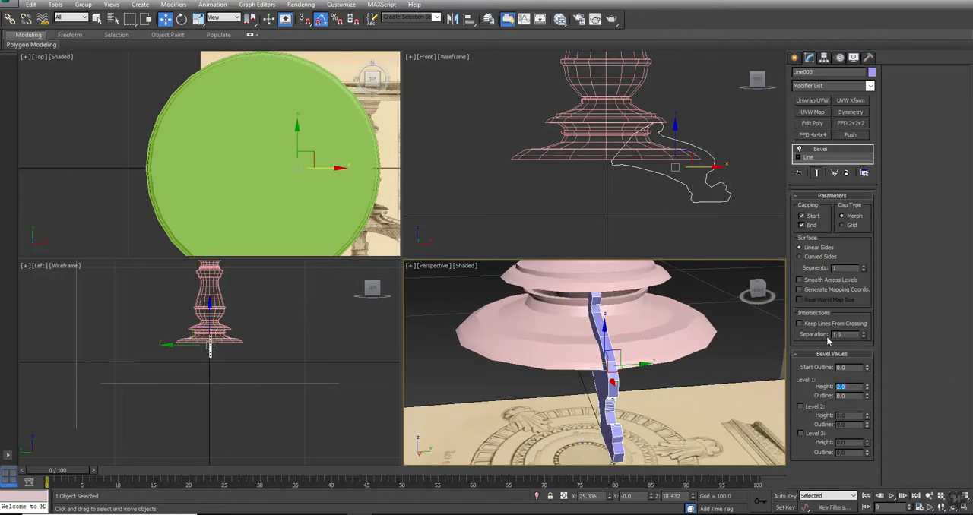
click(810, 407)
drag(846, 396, 799, 397)
text(1)
key(Return)
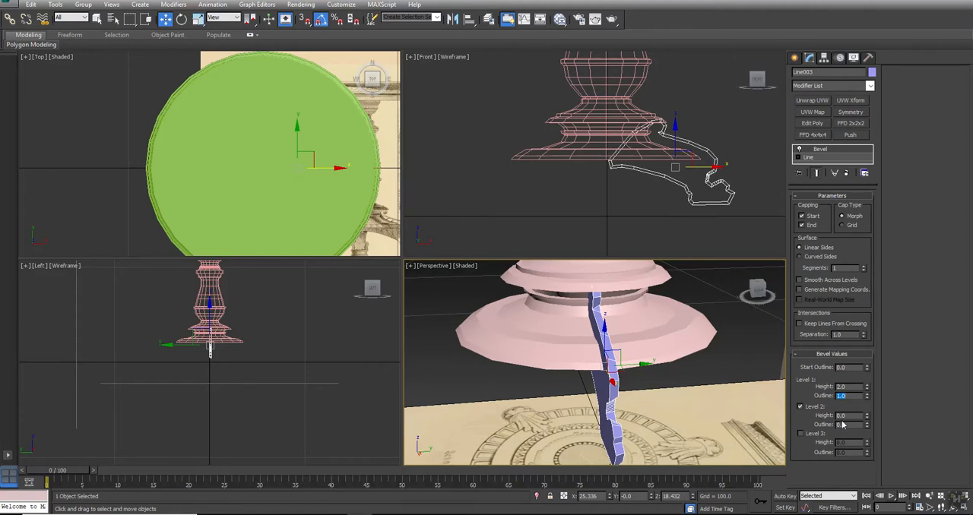
- Set the bevel's Level 2 height to 2.0
drag(849, 415, 715, 431)
text(2)
key(Return)
scroll(715, 430, up, 1)
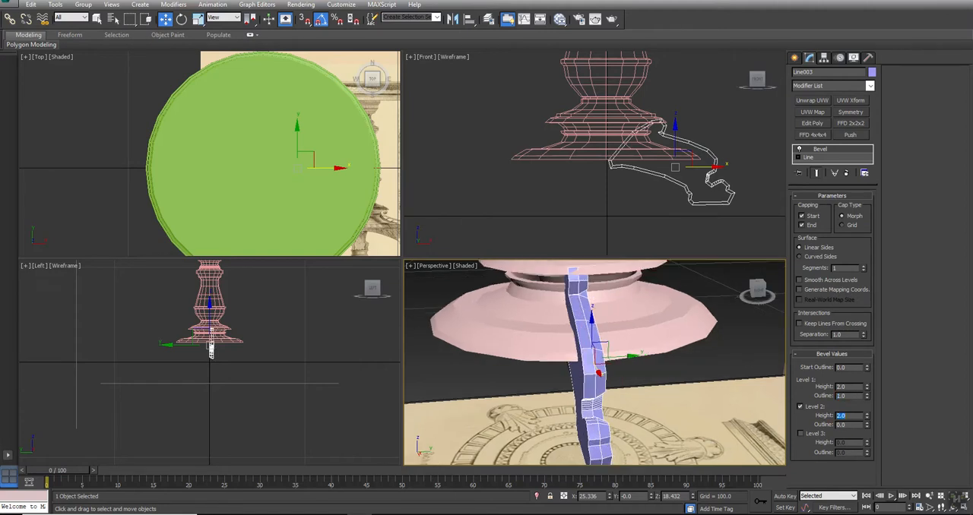
- Enable bevel Level 3 and set its height to 2.0 and its outline to -2.0
click(800, 434)
drag(849, 442, 772, 462)
text(2)
key(Return)
key(Tab)
text(-)
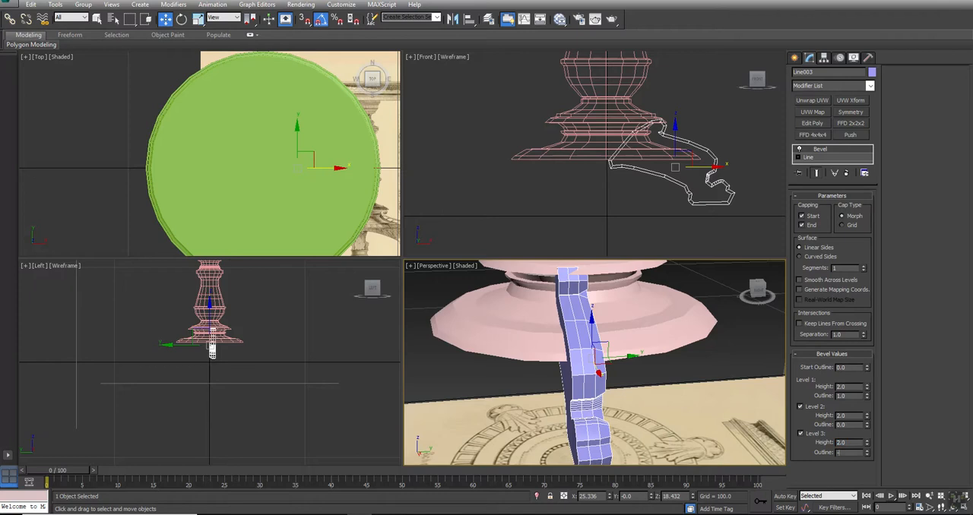
text(2)
key(Return)
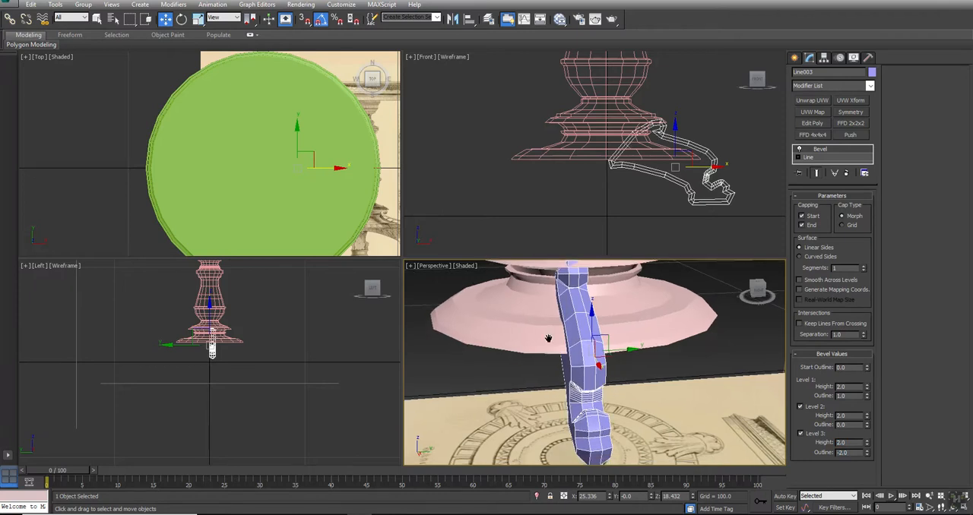
- Convert all vertices of the leg's base spline to Corner type and return to the whole beveled object
key(alt+w)
alt+middle_drag(378, 269, 440, 234)
key(w)
click(802, 157)
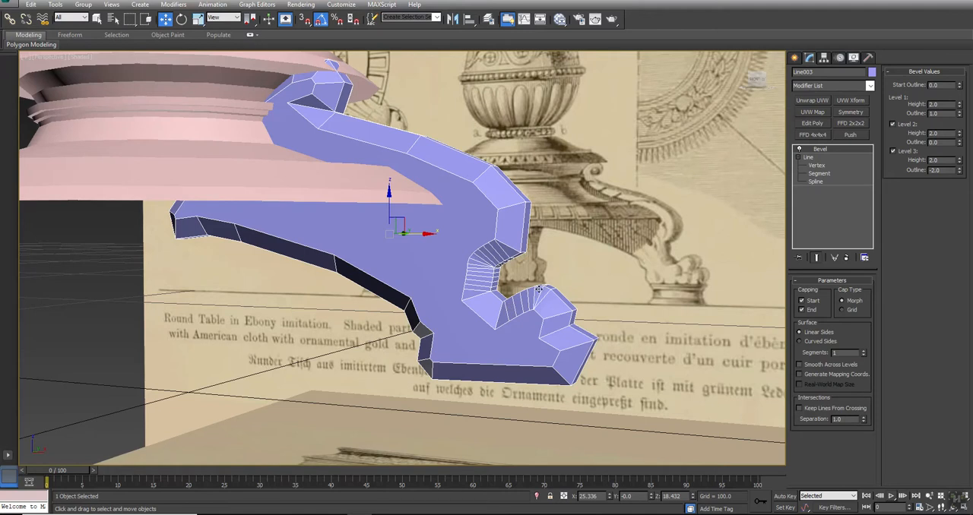
click(813, 166)
alt+middle_drag(580, 305, 592, 329)
drag(641, 414, 66, 48)
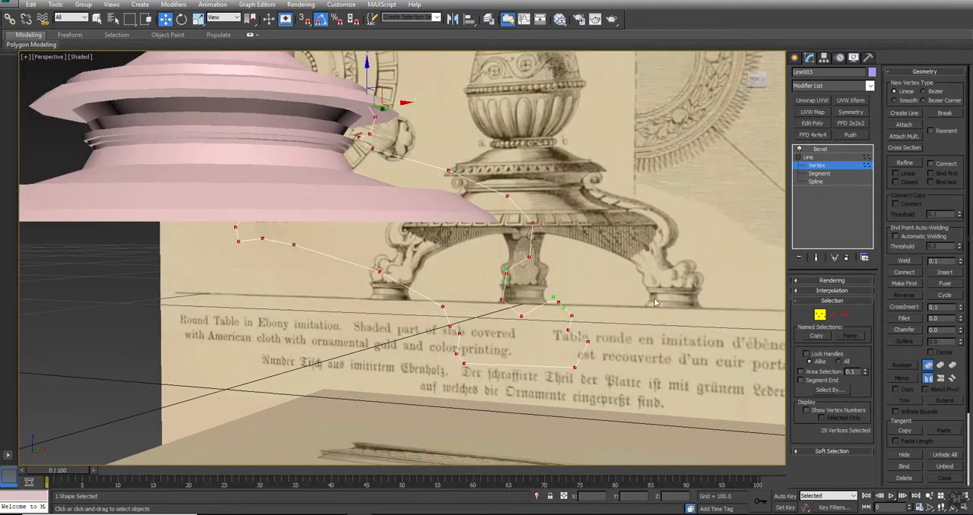
right_click(504, 273)
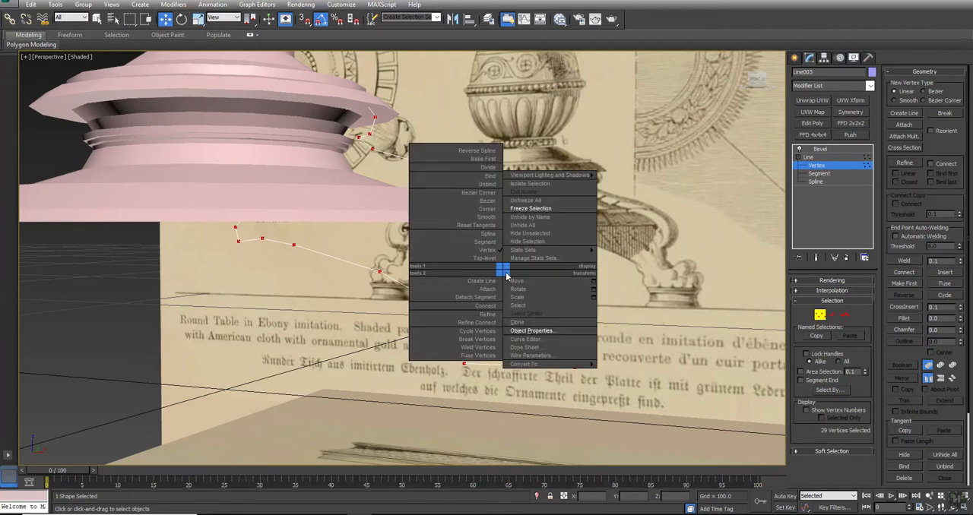
click(490, 209)
click(639, 245)
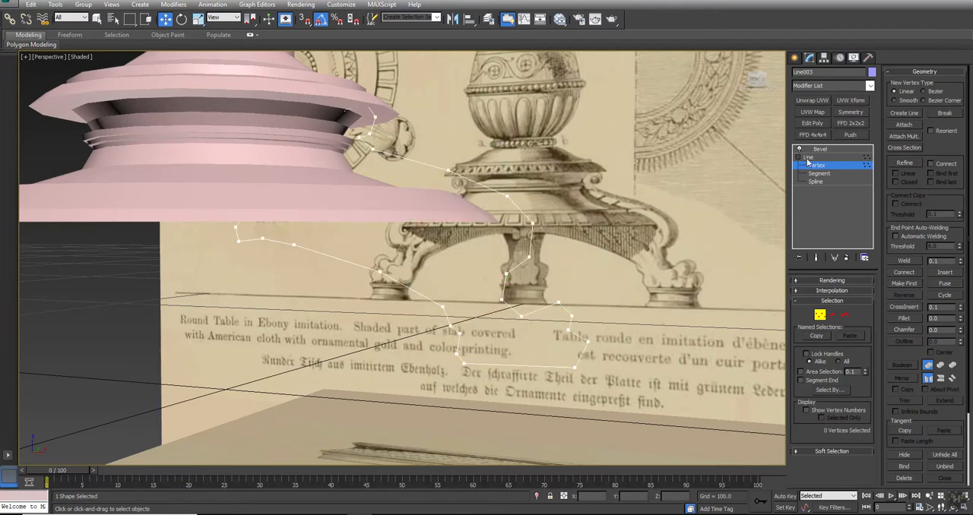
click(808, 158)
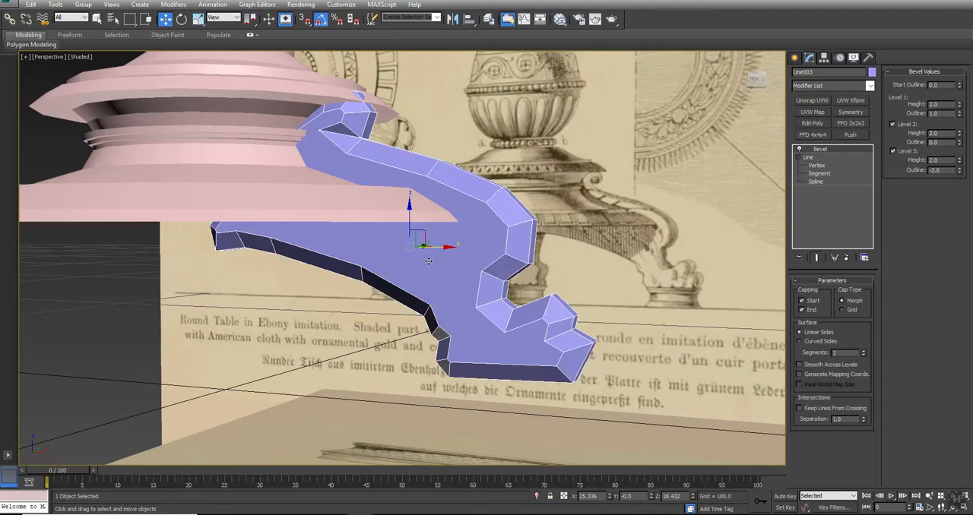
- Try a start outline of -2.0 for the leg's bevel
alt+middle_drag(371, 293, 388, 288)
key(w)
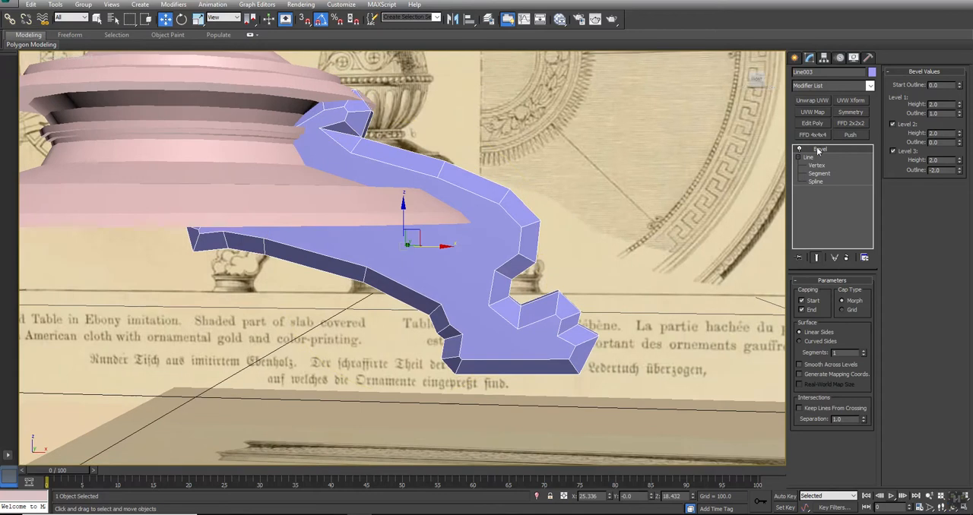
drag(960, 90, 957, 89)
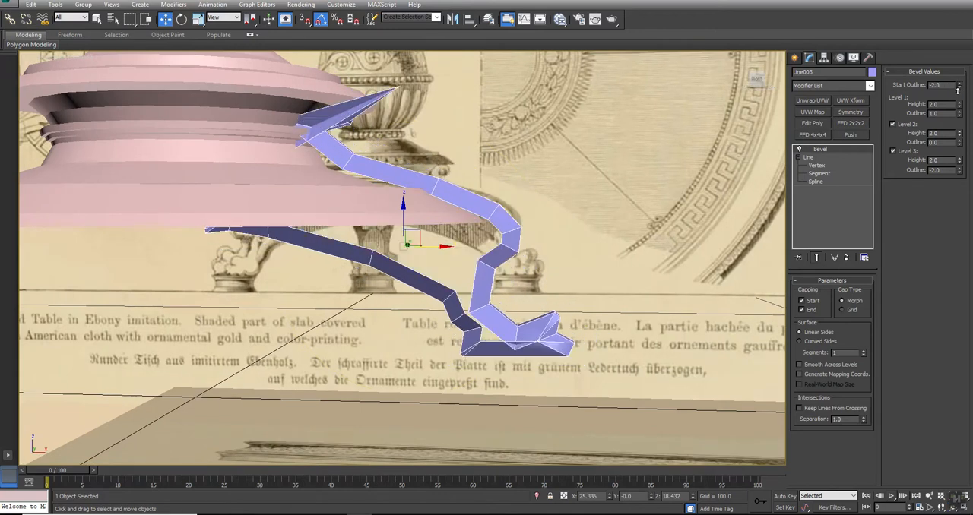
- Show the front view shaded against the reference drawing and set the bevel's start outline to -1.0
key(alt+w)
middle_drag(626, 193, 604, 189)
key(F3)
scroll(637, 198, up, 2)
scroll(759, 165, up, 3)
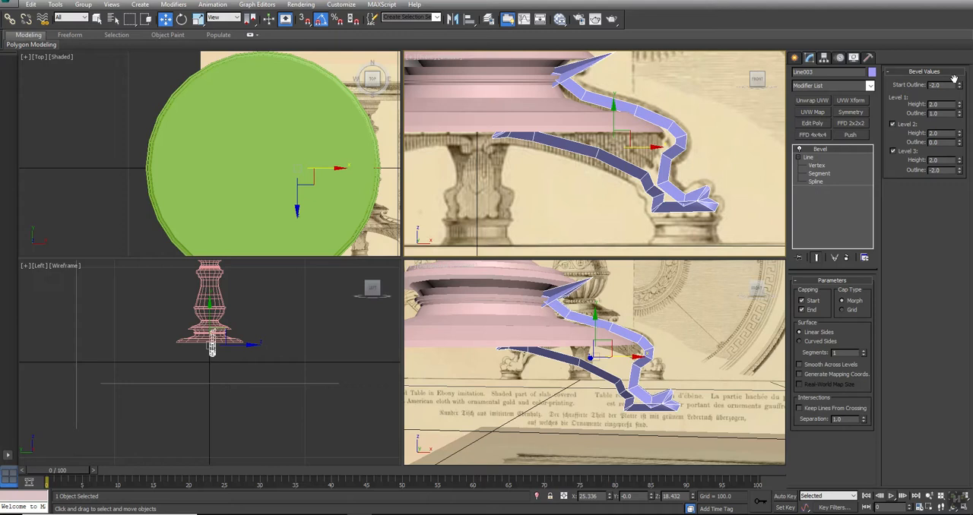
drag(959, 86, 958, 86)
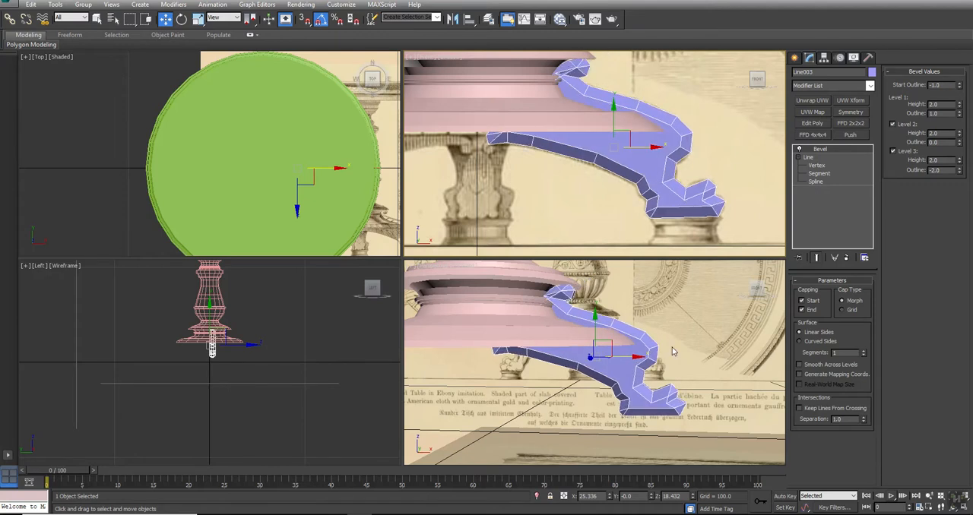
- Delete the vertices forming the small scroll at the upper end of the leg's base spline
scroll(570, 137, up, 6)
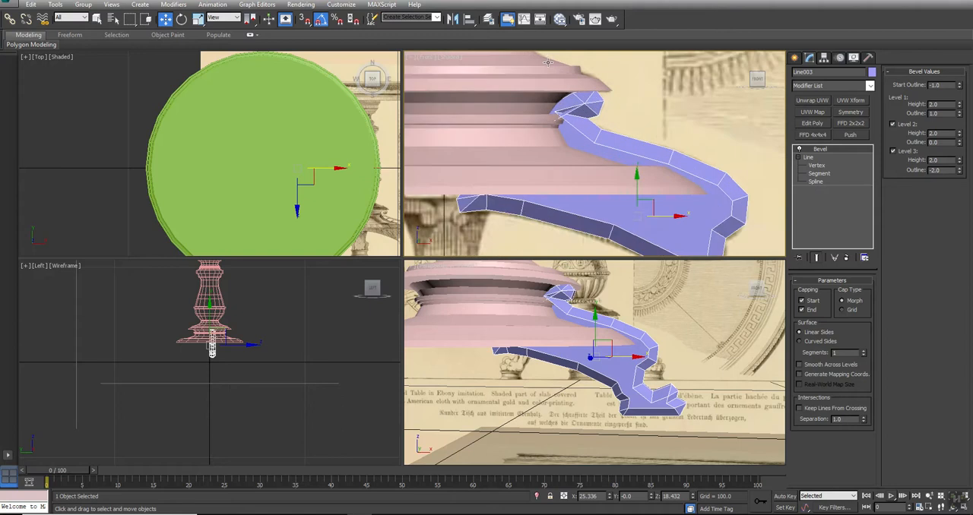
click(816, 166)
drag(609, 159, 611, 157)
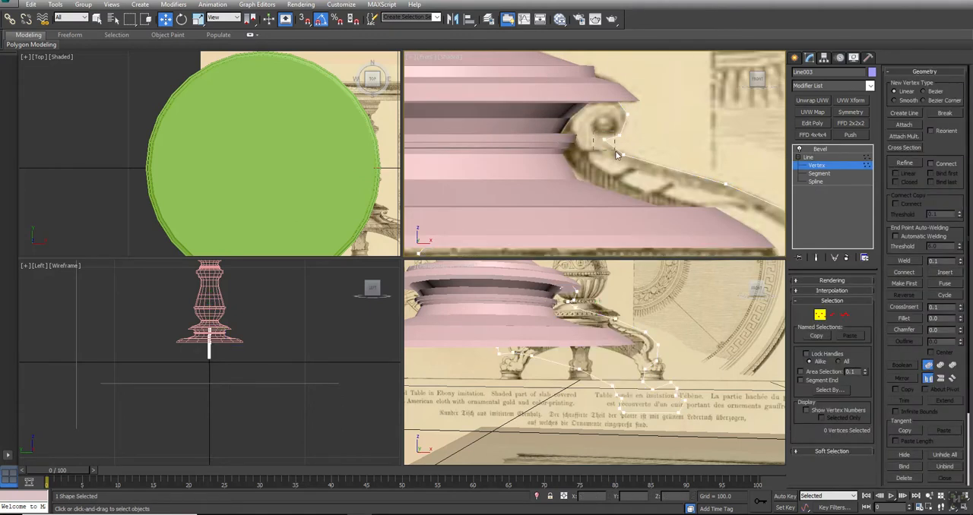
key(Delete)
drag(655, 74, 537, 113)
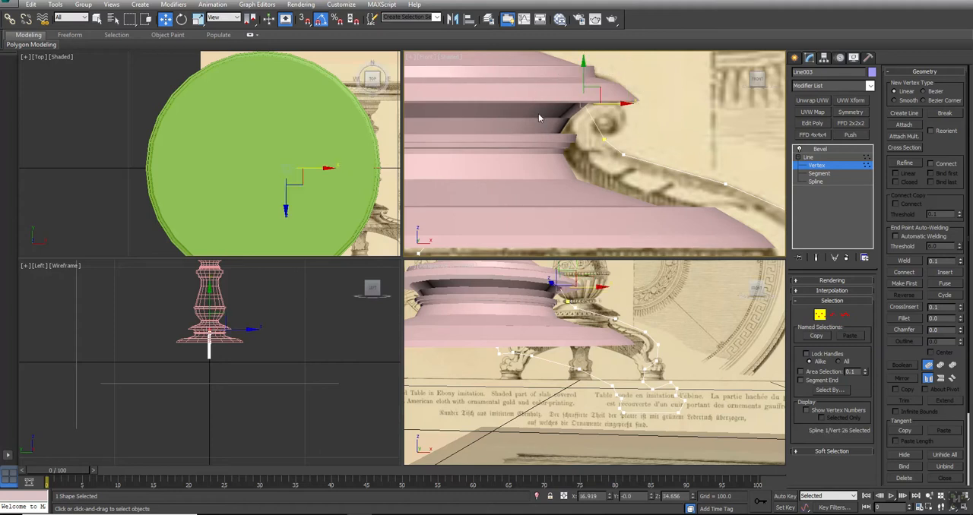
- Move the spline's upper inner vertex deeper inside the column to about X 7.8, Z 34.2 and return to the Bevel level
key(F3)
middle_drag(579, 119, 608, 120)
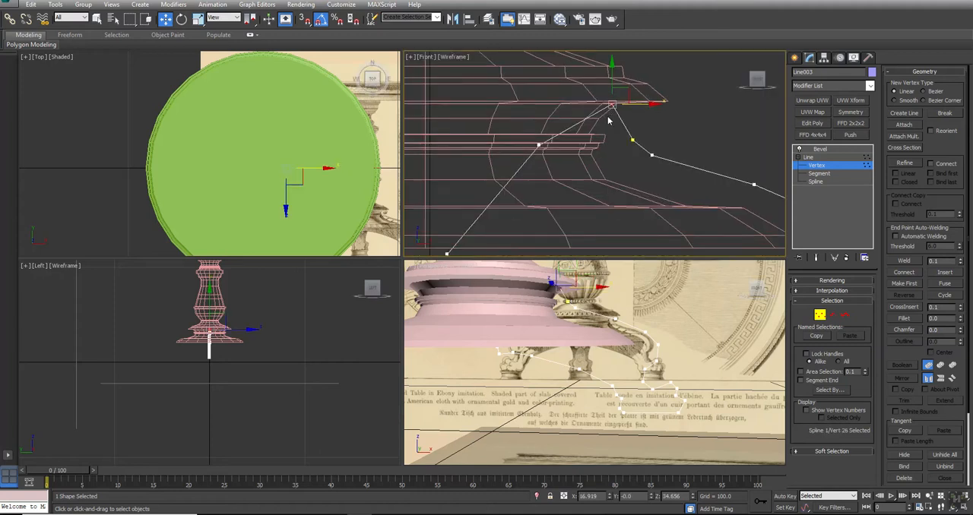
click(538, 145)
drag(545, 138, 524, 91)
middle_drag(618, 157, 606, 150)
scroll(607, 152, down, 4)
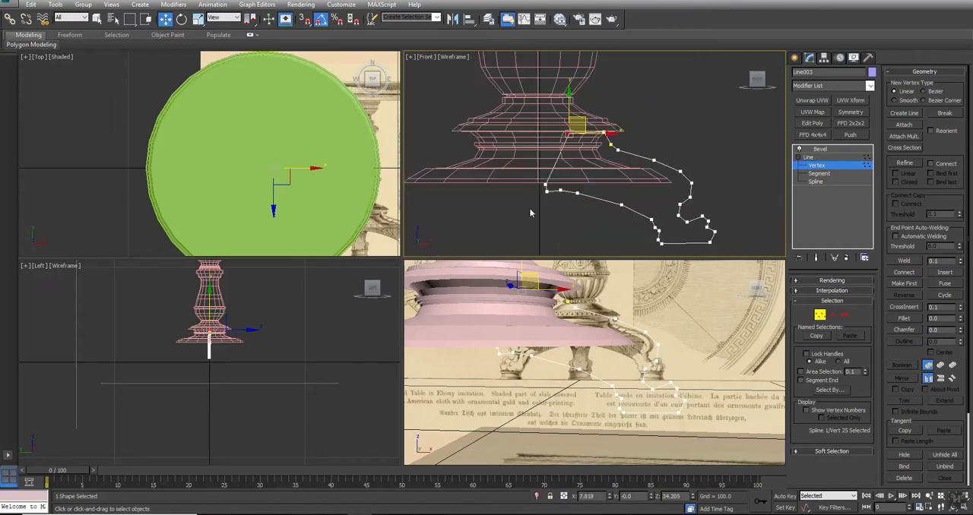
click(546, 185)
click(551, 209)
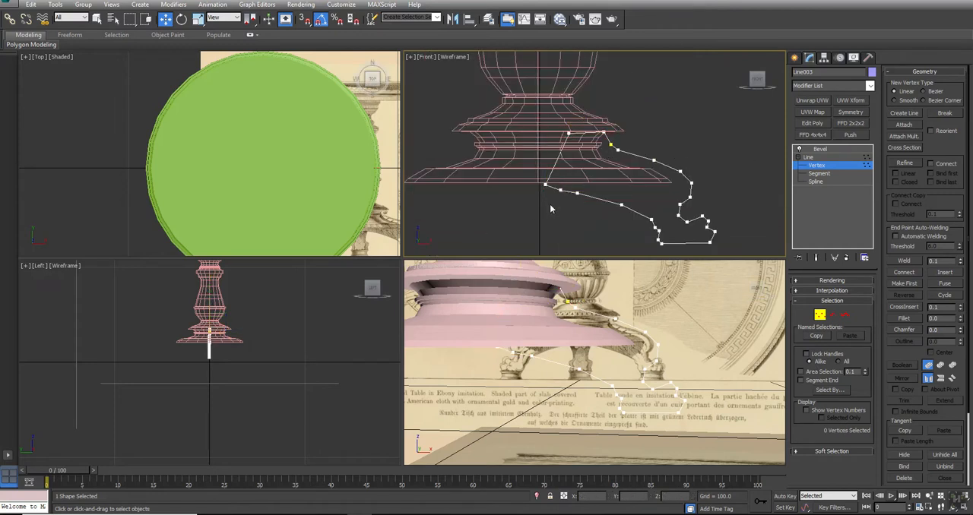
click(807, 157)
click(819, 149)
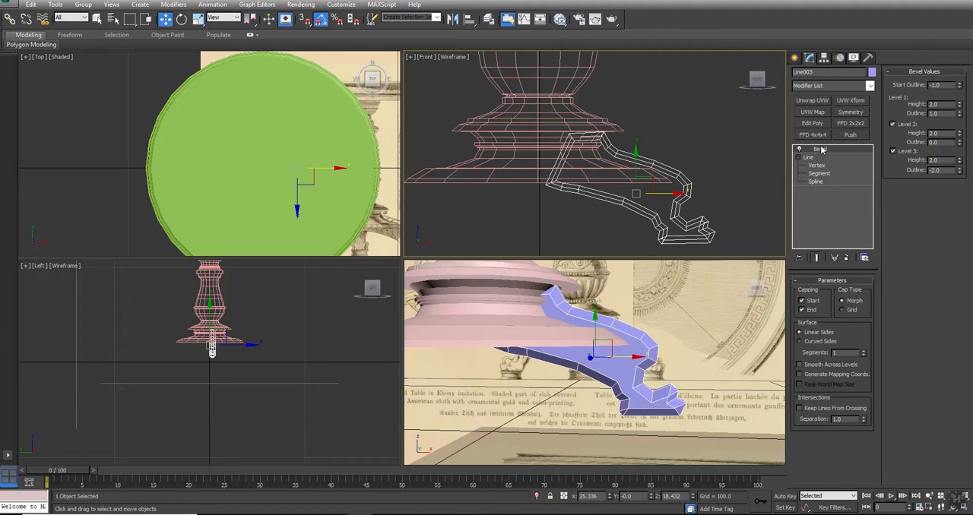
- Zoom the perspective view out and hide the round green tabletop
alt+middle_drag(676, 420, 675, 366)
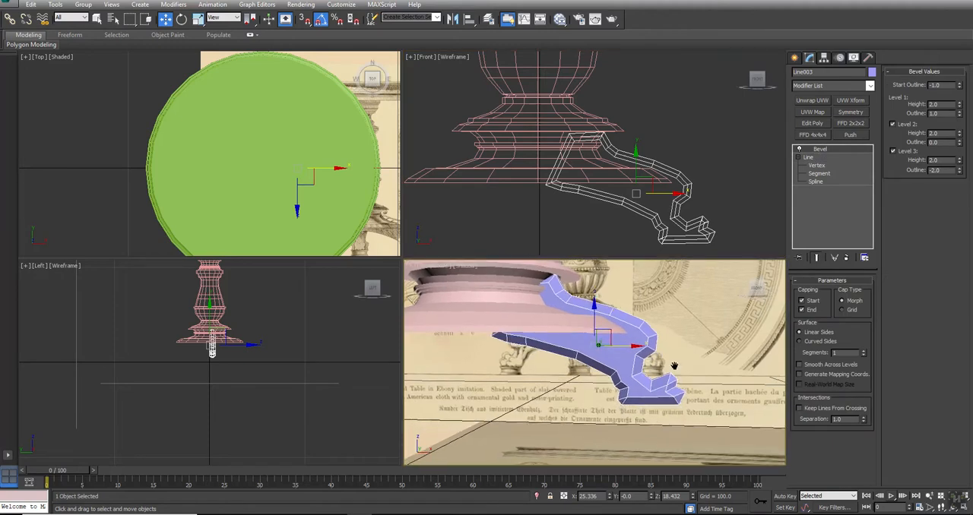
scroll(631, 390, down, 5)
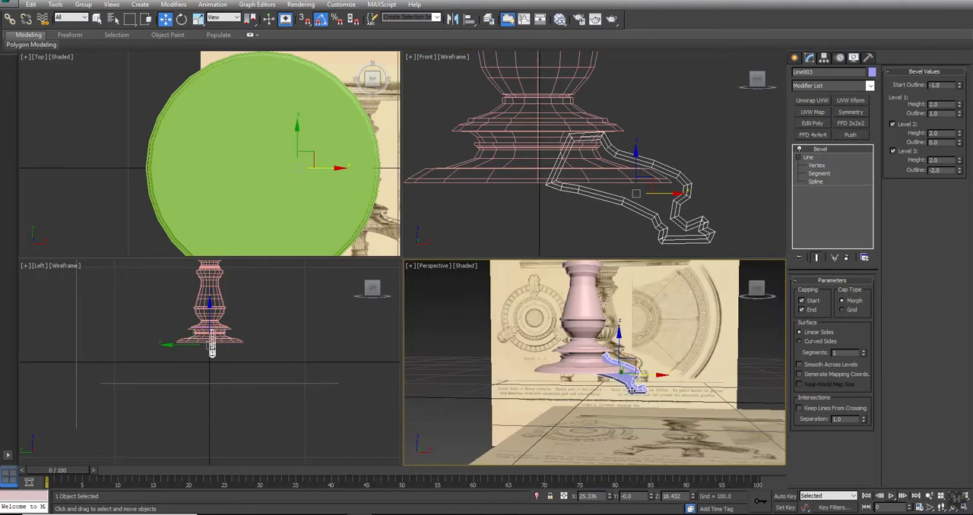
click(230, 107)
right_click(229, 106)
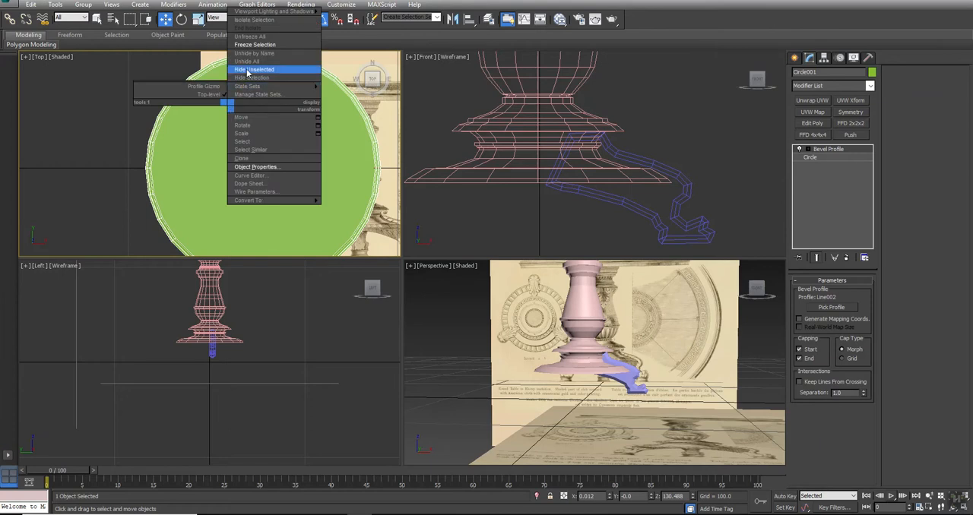
click(251, 78)
- Maximize the top view and hide the lathed column so only the leg remains over the reference drawing
scroll(316, 144, up, 4)
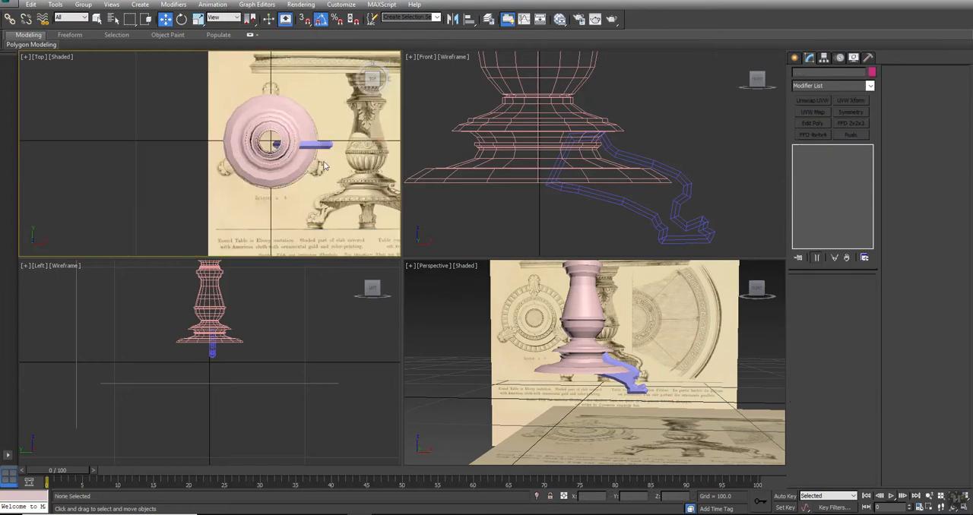
click(316, 145)
key(alt+w)
click(525, 161)
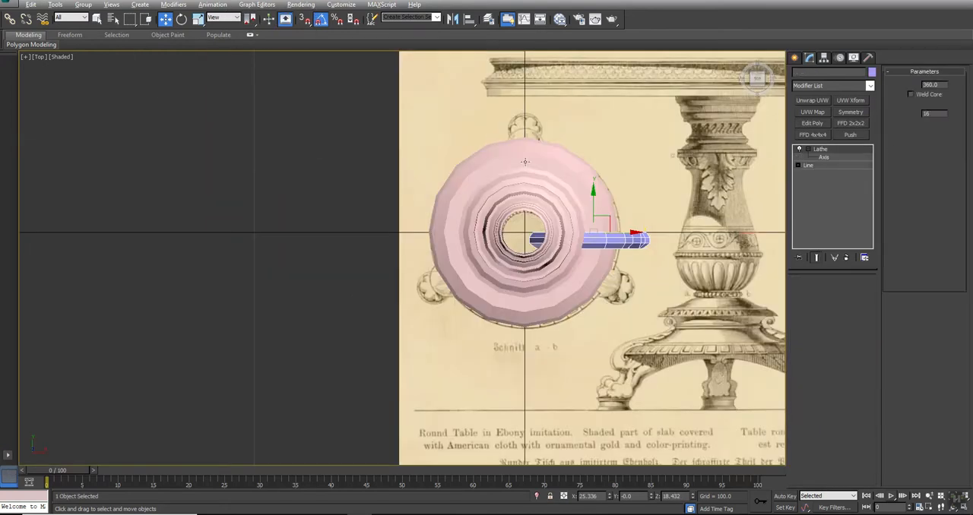
right_click(522, 159)
click(547, 131)
middle_drag(560, 242, 449, 190)
click(454, 169)
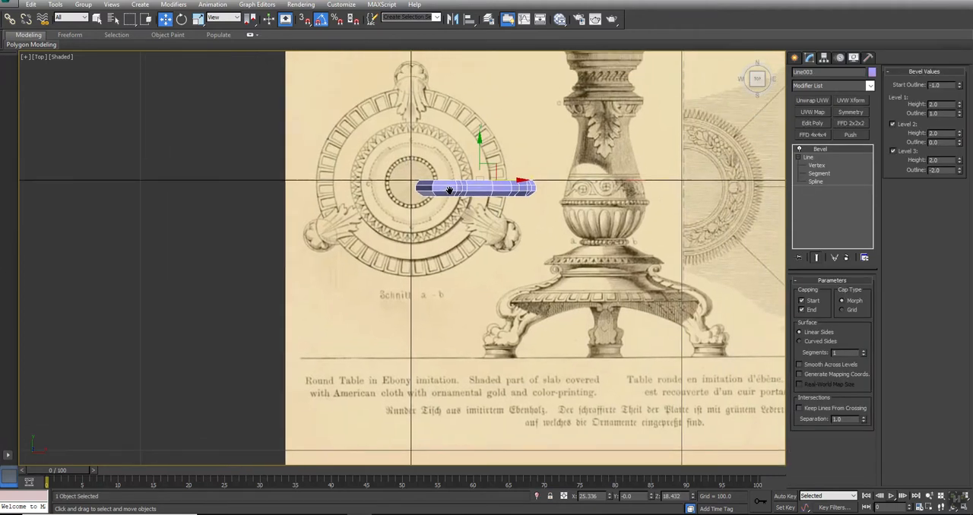
- Collapse the leg's Bevel modifier stack and convert the result to an Editable Poly
click(807, 158)
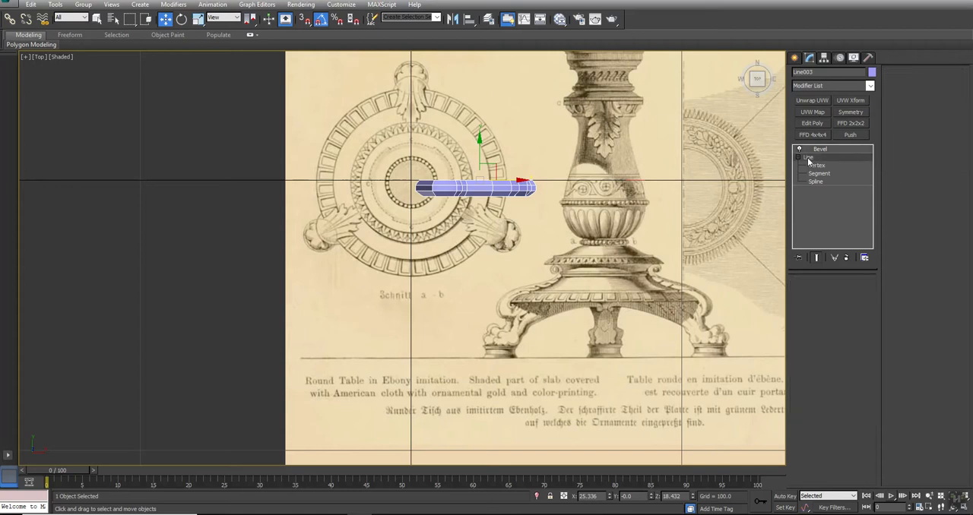
click(818, 149)
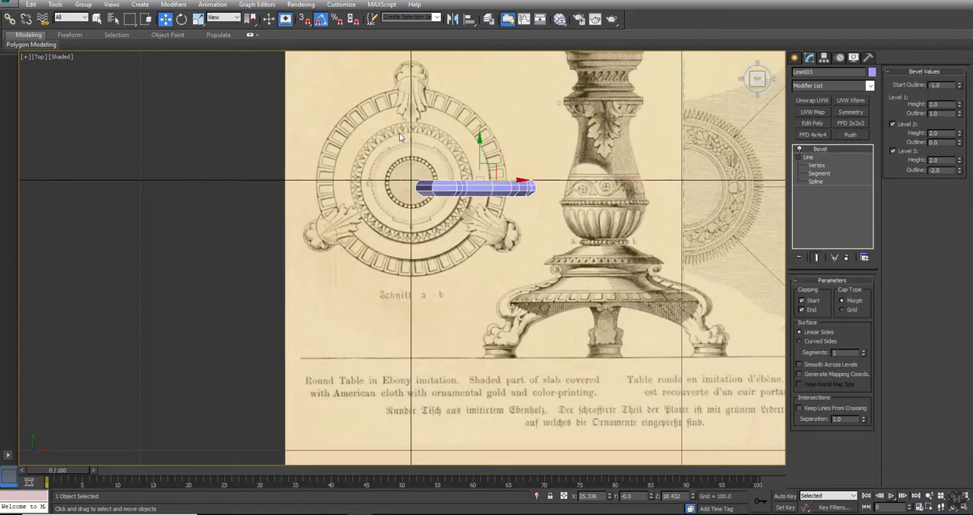
click(823, 59)
click(807, 59)
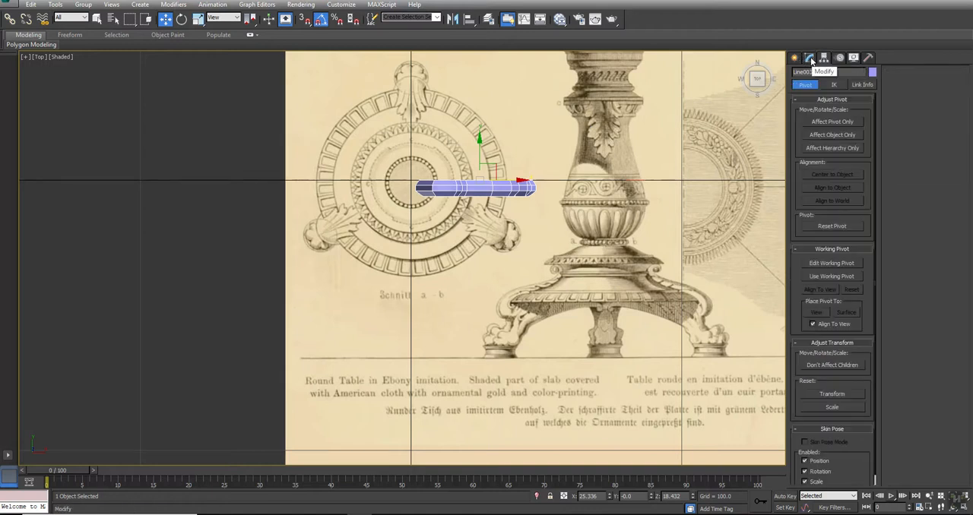
right_click(816, 153)
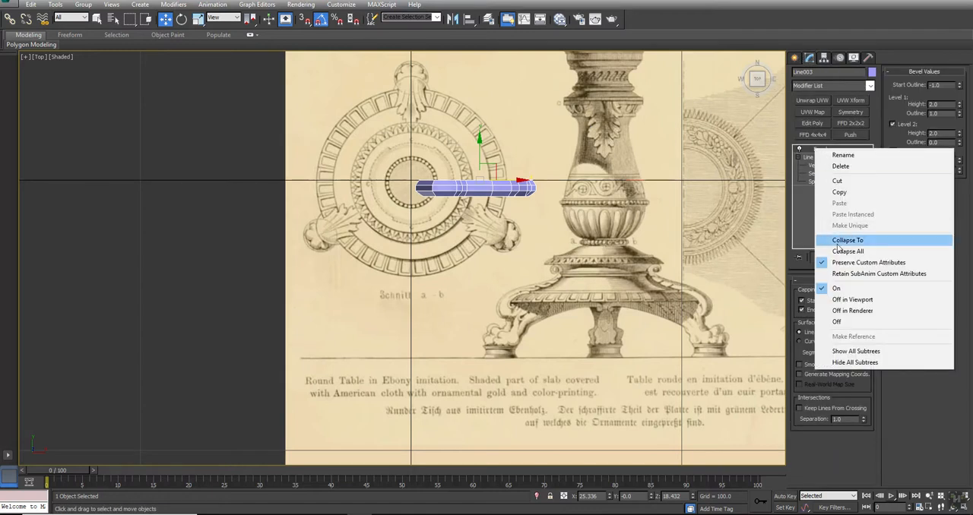
click(836, 240)
click(531, 296)
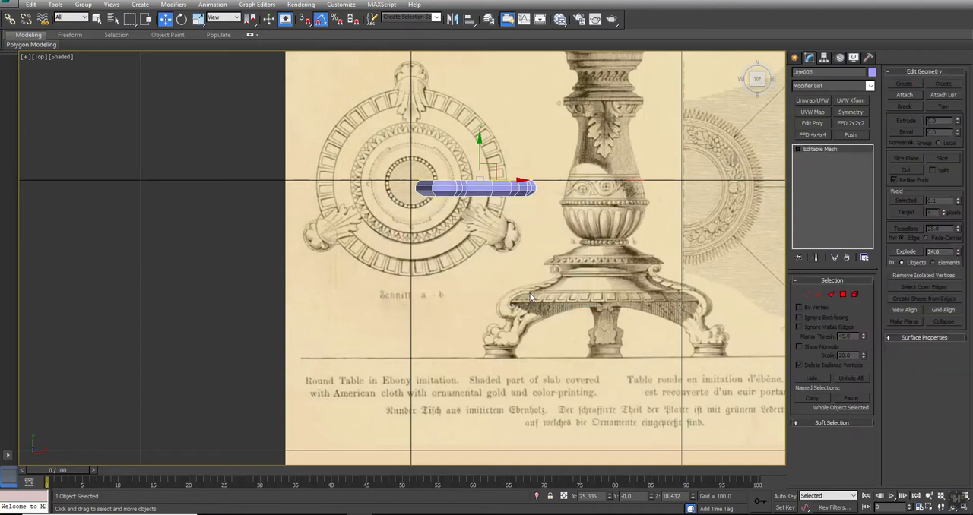
right_click(826, 146)
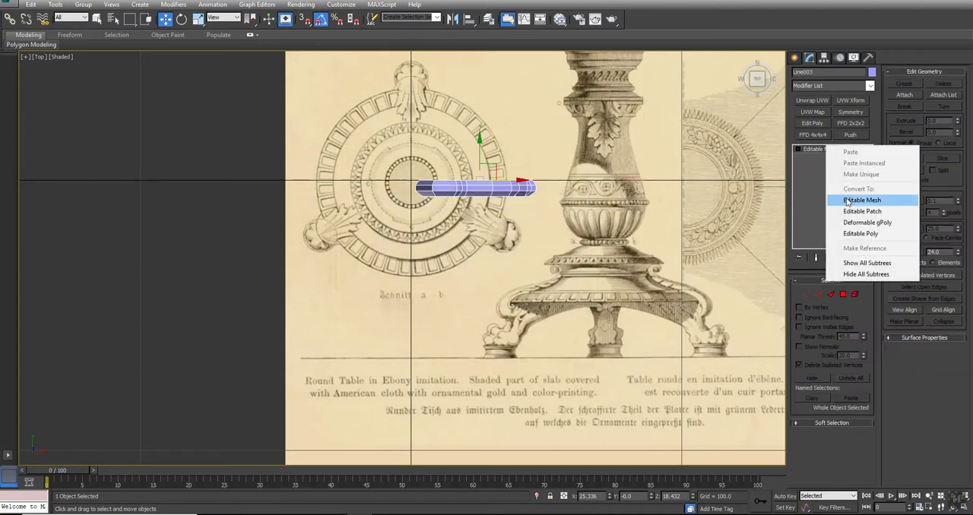
click(850, 234)
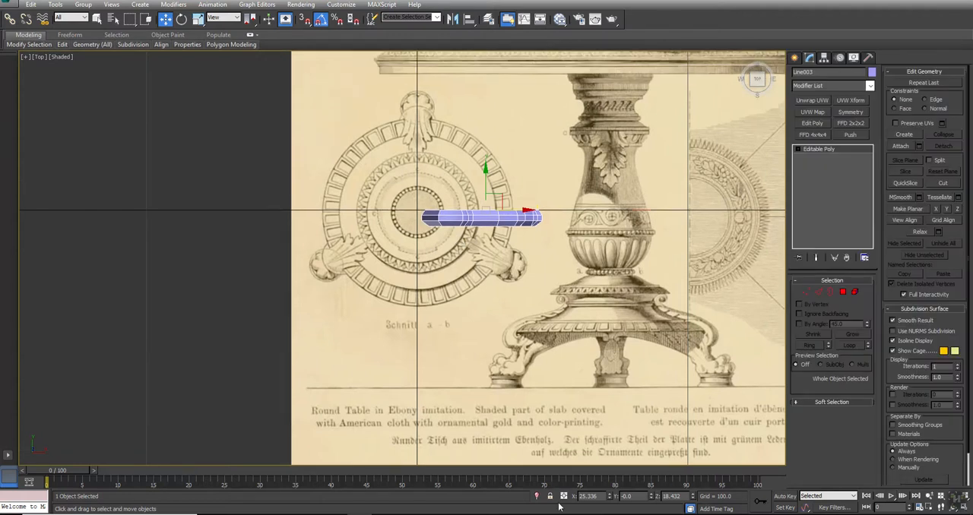
- Set the leg object's position to X 0, Y 0, Z 0
drag(600, 496, 525, 486)
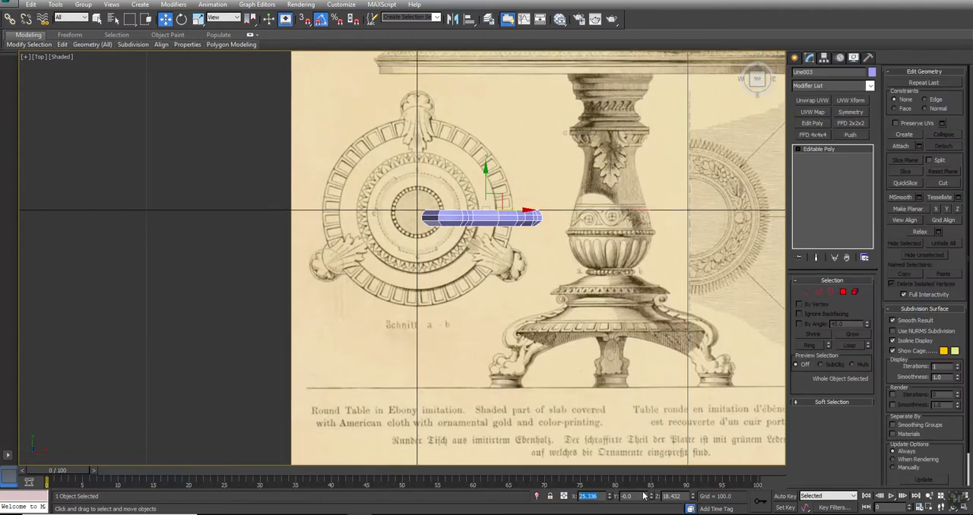
text(0)
key(Return)
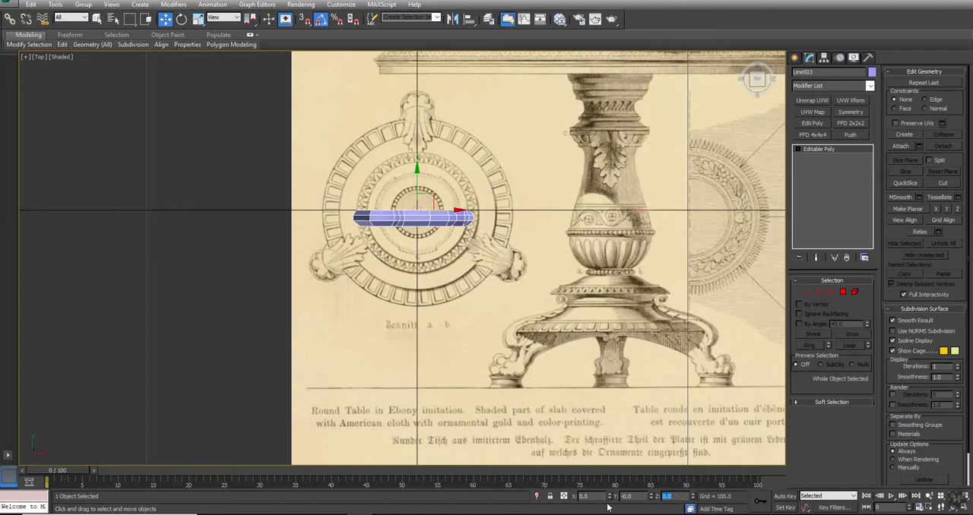
- Within the object, set the leg element's Y position to 0 and move it outward to about X 29.3
click(854, 291)
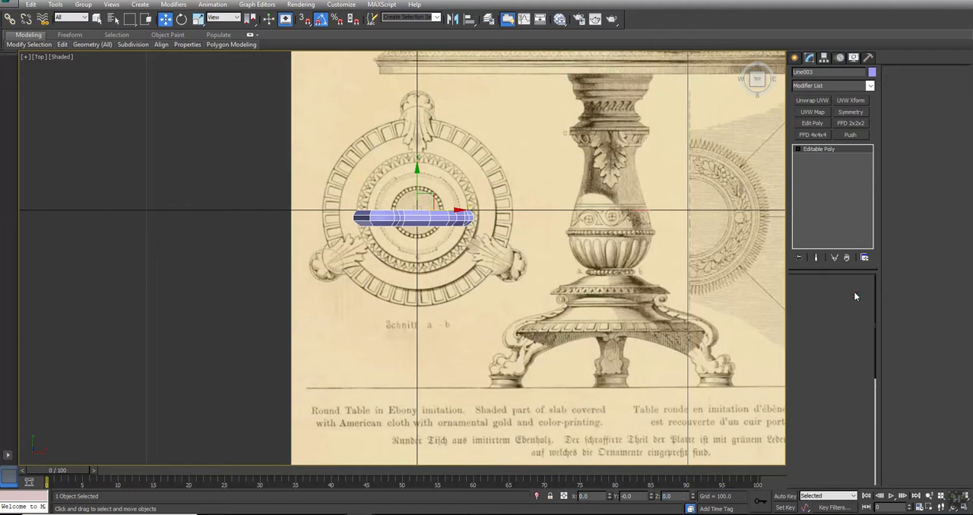
click(400, 216)
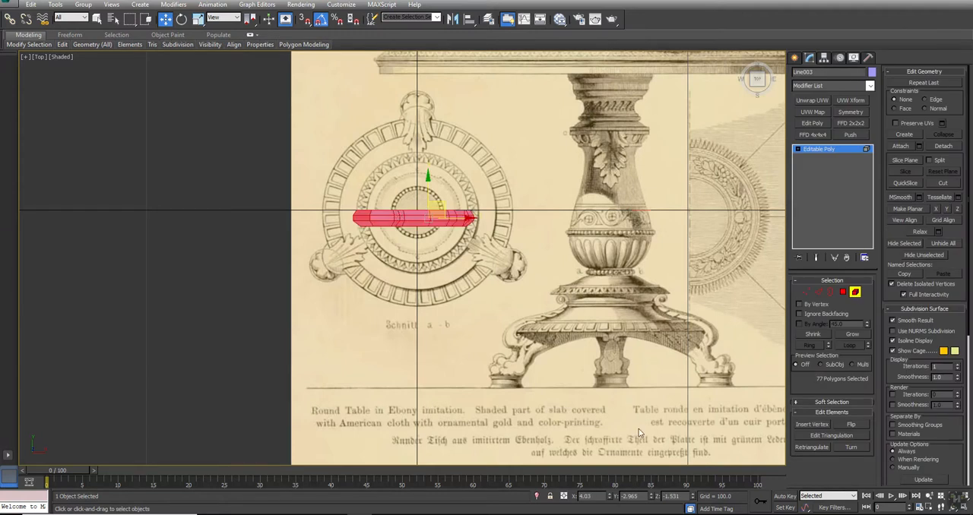
double_click(642, 497)
text(0)
key(Return)
drag(453, 211, 524, 218)
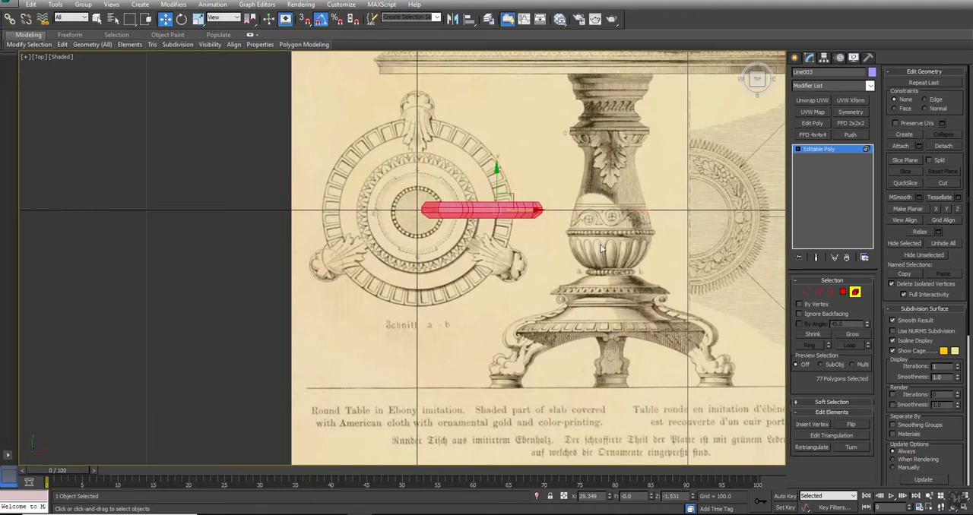
click(855, 293)
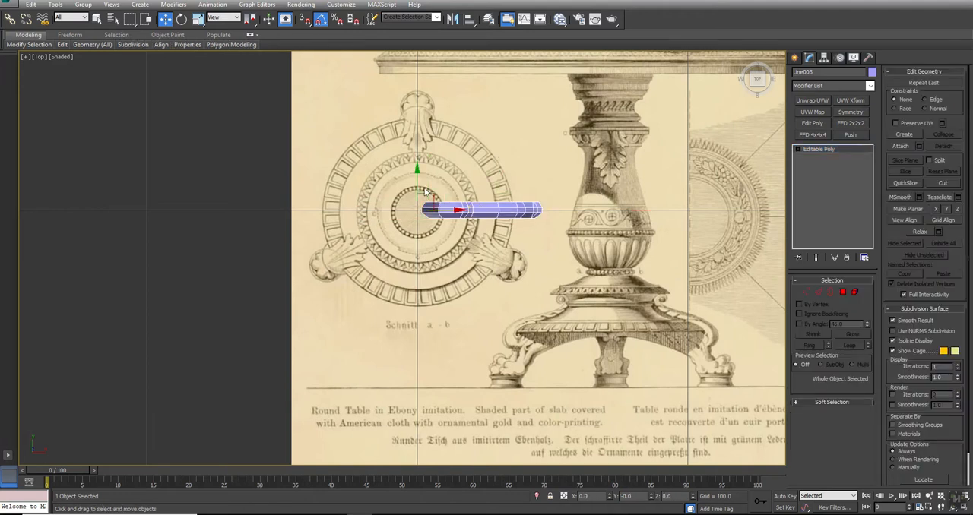
- Rotate the leg 90° onto the plan drawing's upper foot and shift its element slightly inward to match
key(e)
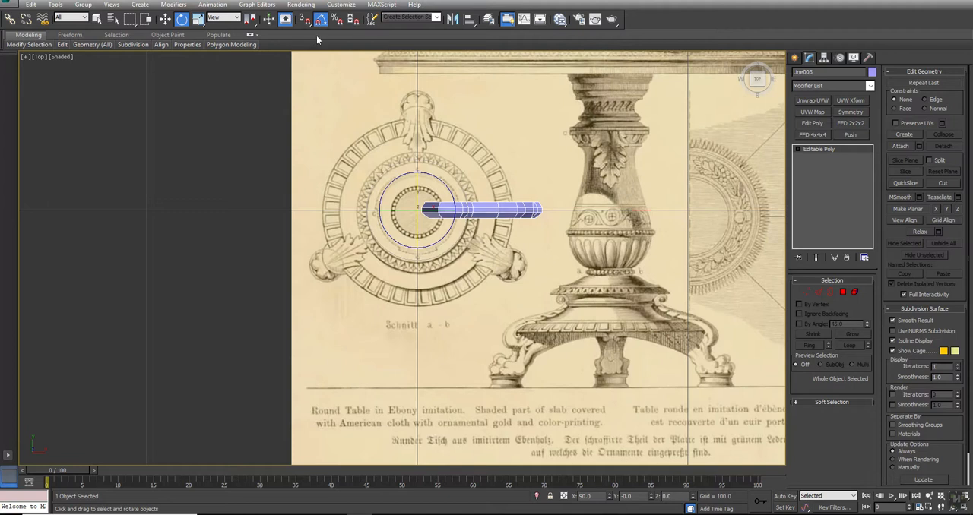
drag(436, 175, 404, 150)
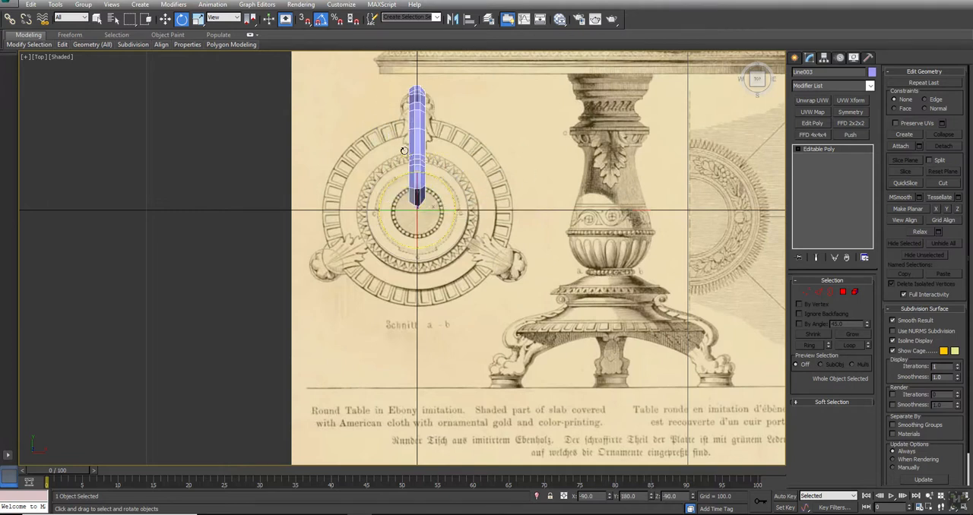
click(855, 293)
click(417, 144)
key(w)
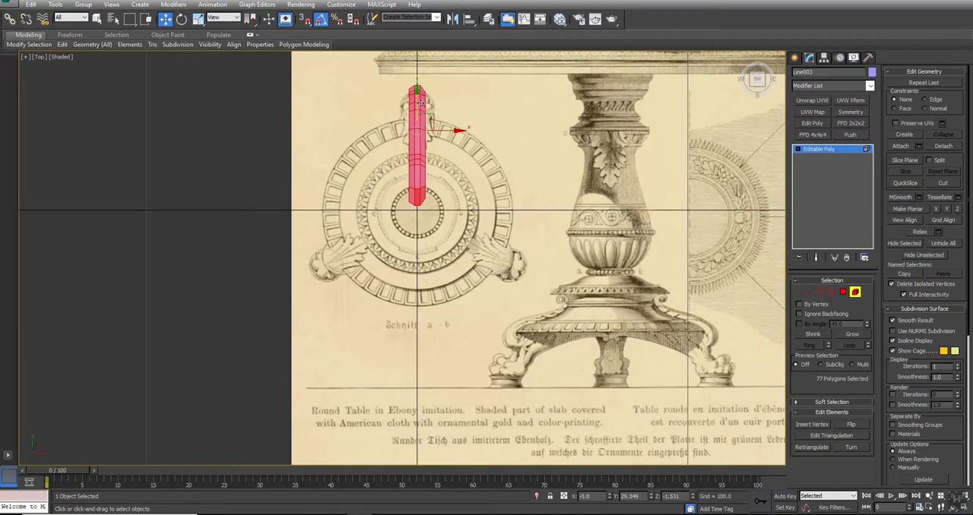
drag(418, 104, 418, 105)
click(856, 293)
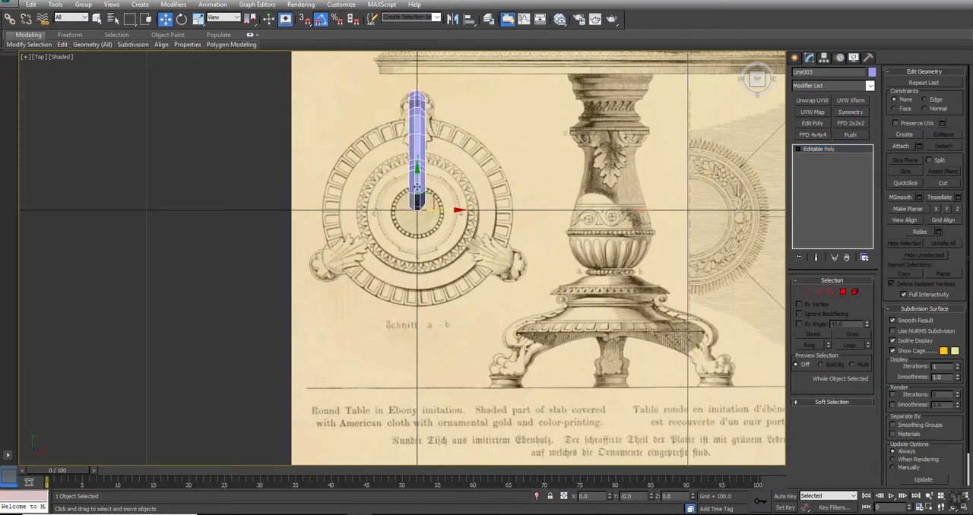
- Create two instances of the leg, each rotated a further 120° around the table's center
key(e)
shift+drag(454, 185, 496, 205)
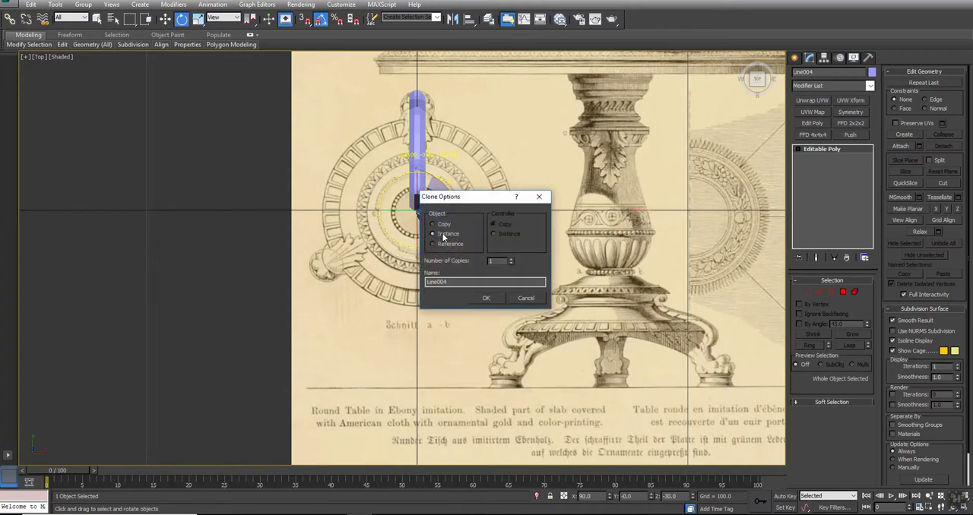
click(490, 297)
shift+drag(459, 187, 501, 200)
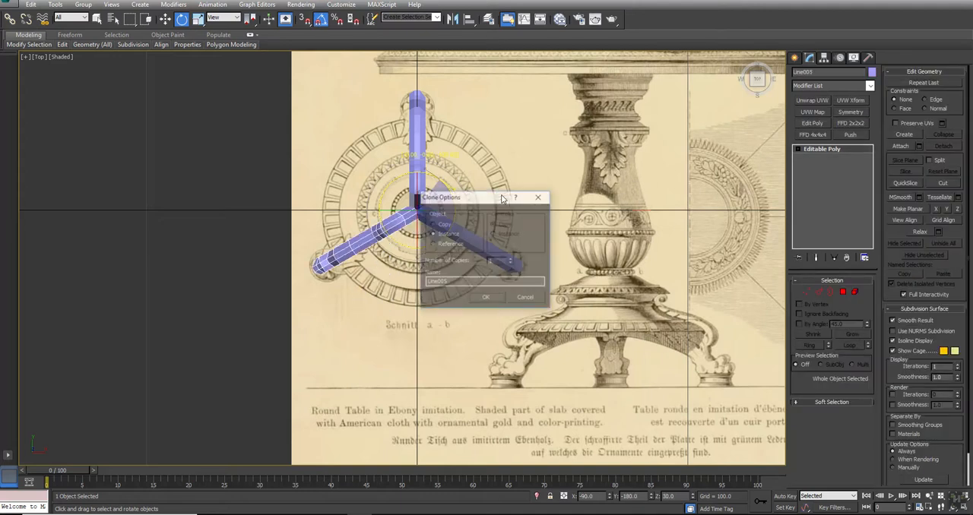
click(487, 297)
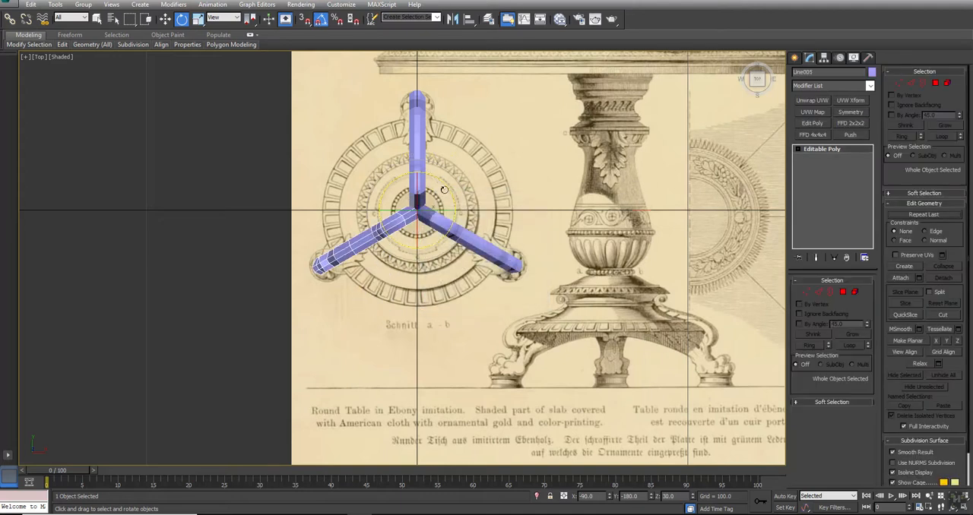
- Unhide all objects and maximize the perspective view to show the three legs with the column
click(542, 233)
right_click(538, 225)
click(557, 184)
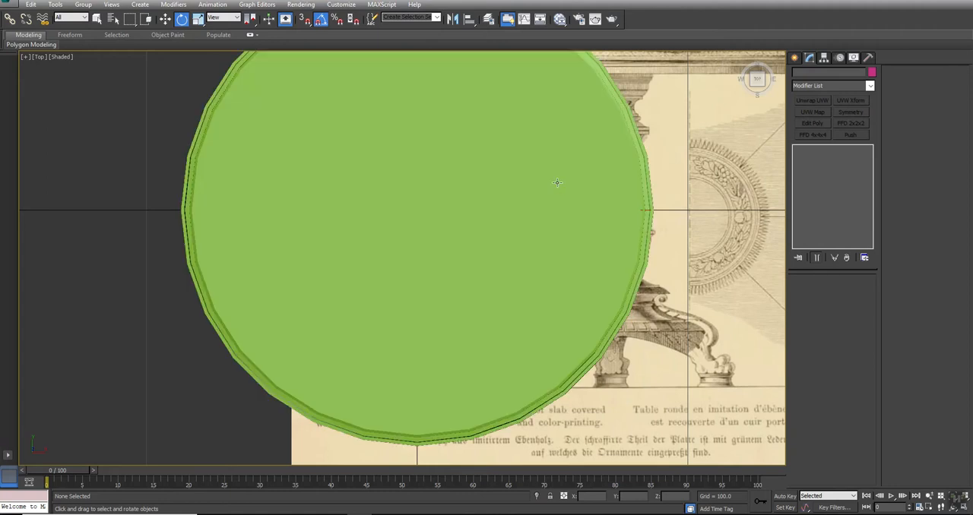
key(alt+w)
click(623, 351)
key(alt+w)
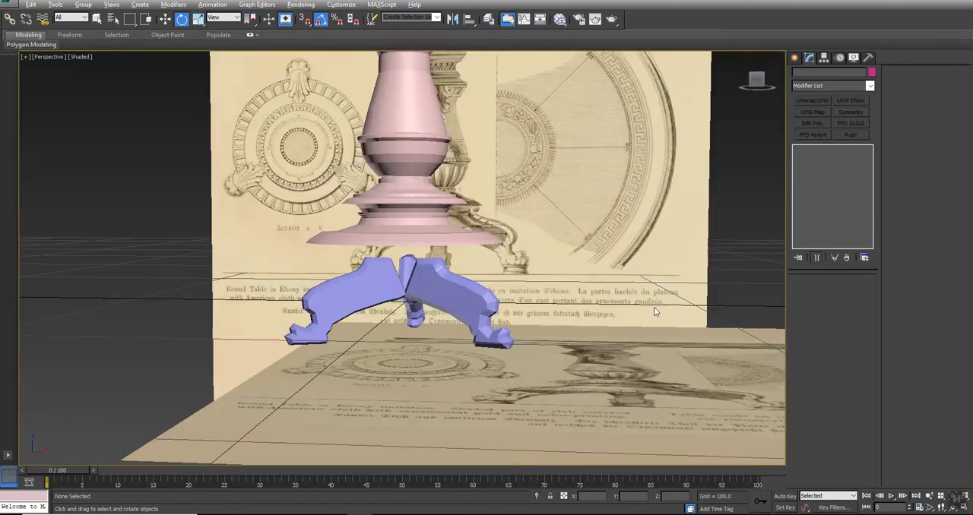
- Shade the front view and raise all three legs together to about Z 18.6, overlapping the column's base
middle_drag(423, 201, 431, 206)
click(434, 207)
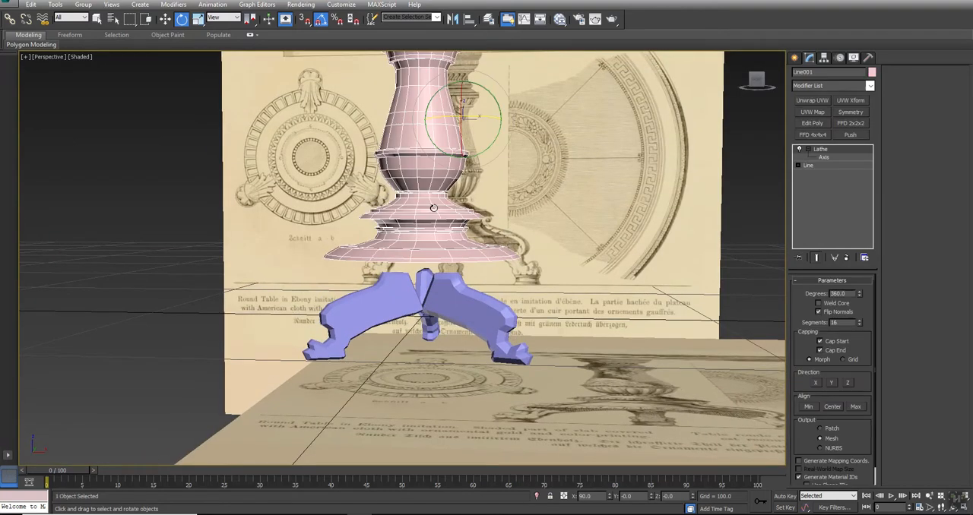
key(alt+w)
middle_drag(491, 183, 528, 172)
key(alt+w)
middle_drag(373, 241, 399, 197)
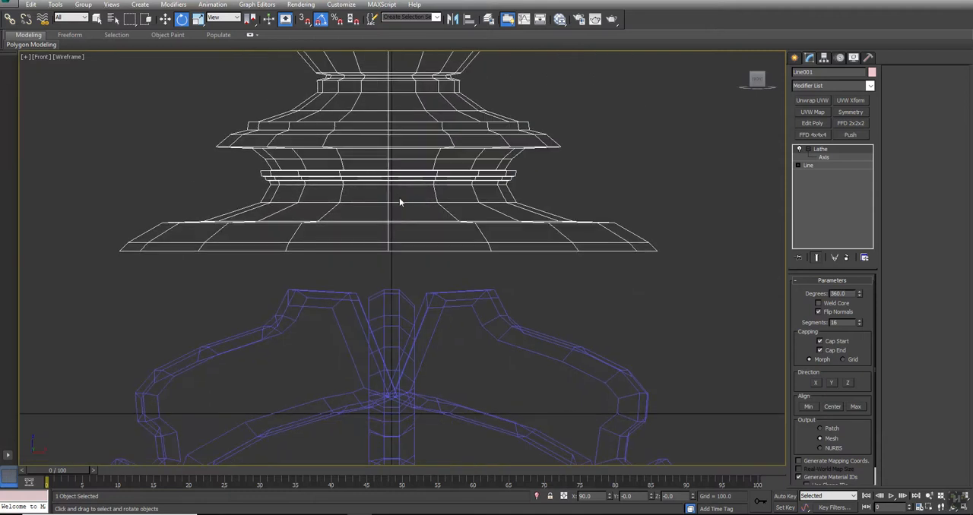
scroll(399, 198, down, 2)
key(F3)
middle_drag(408, 255, 439, 233)
scroll(439, 233, down, 2)
drag(572, 264, 417, 203)
key(w)
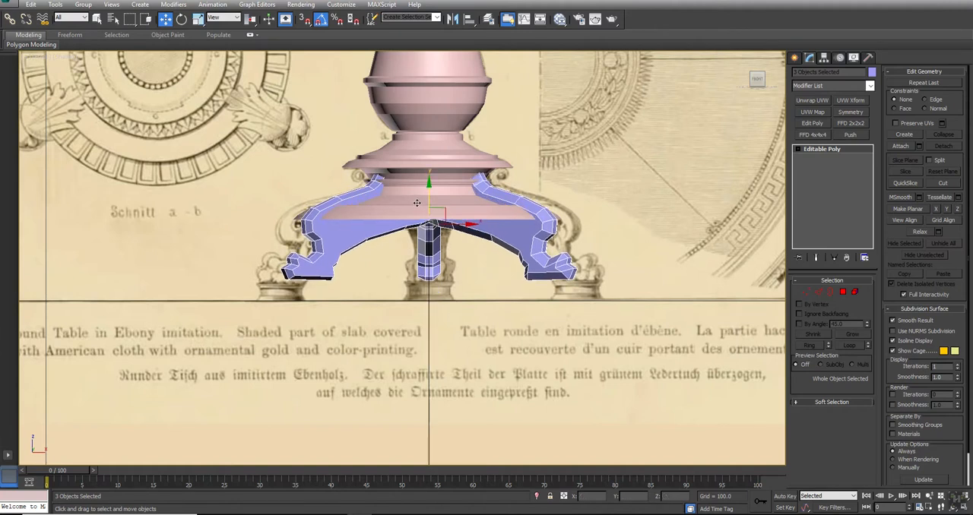
click(855, 291)
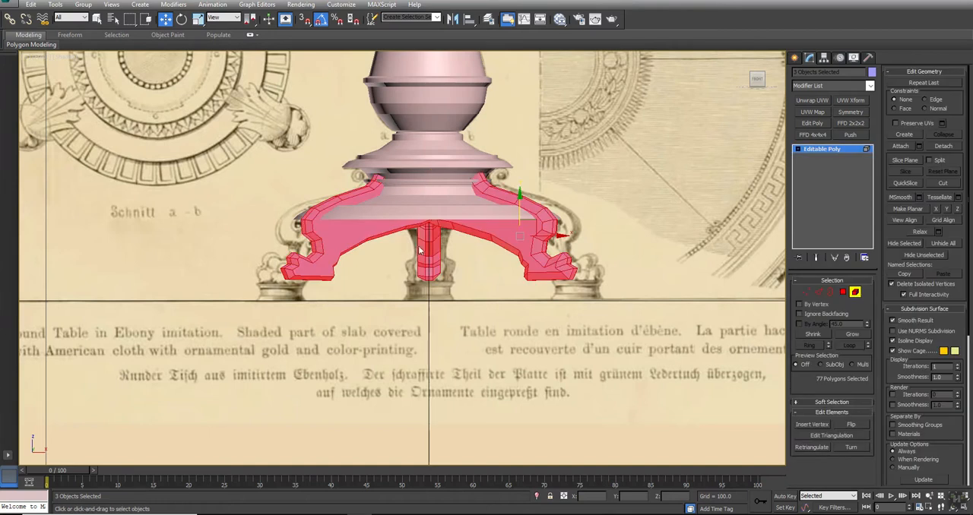
click(447, 266)
click(425, 256)
right_click(462, 259)
click(445, 248)
right_click(436, 237)
click(427, 227)
click(469, 274)
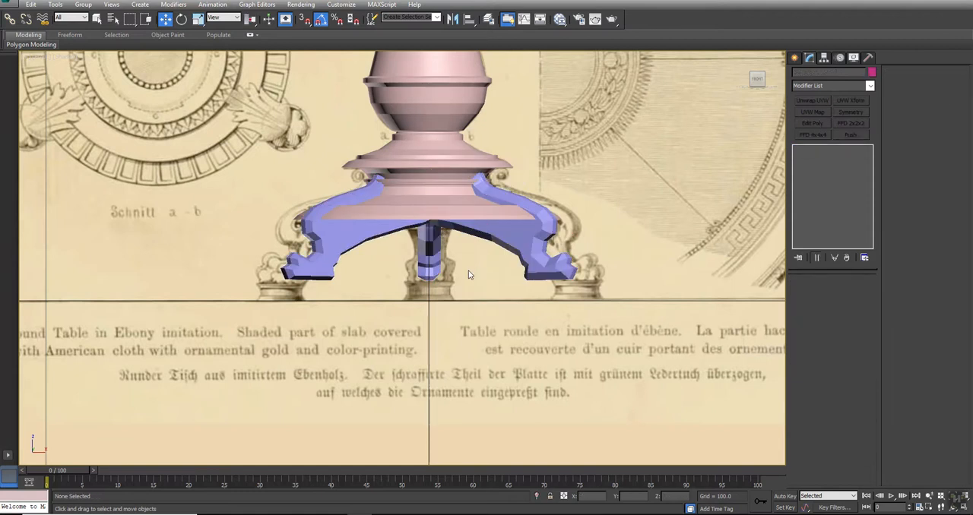
- Select the rear leg in the four-view layout and display the top view in wireframe
key(alt+w)
scroll(202, 364, up, 5)
click(181, 338)
scroll(610, 159, up, 2)
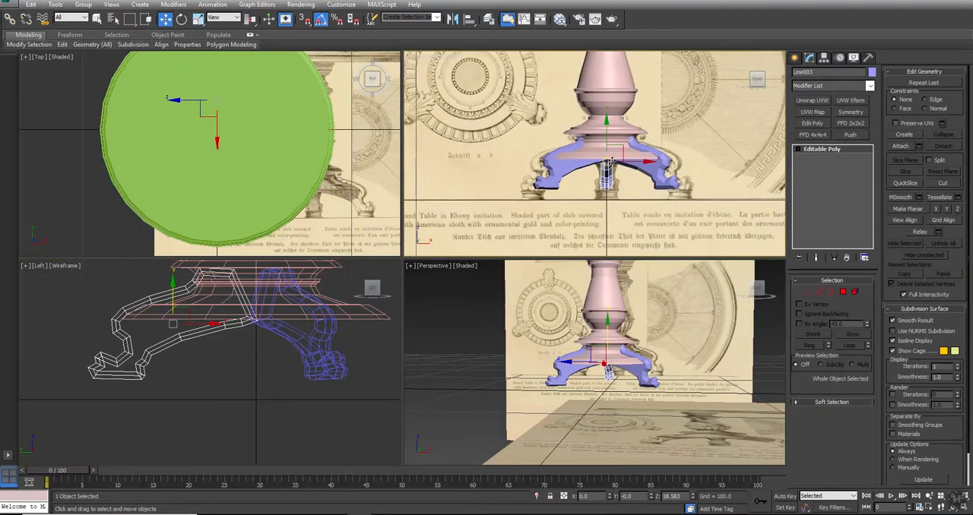
scroll(610, 162, up, 3)
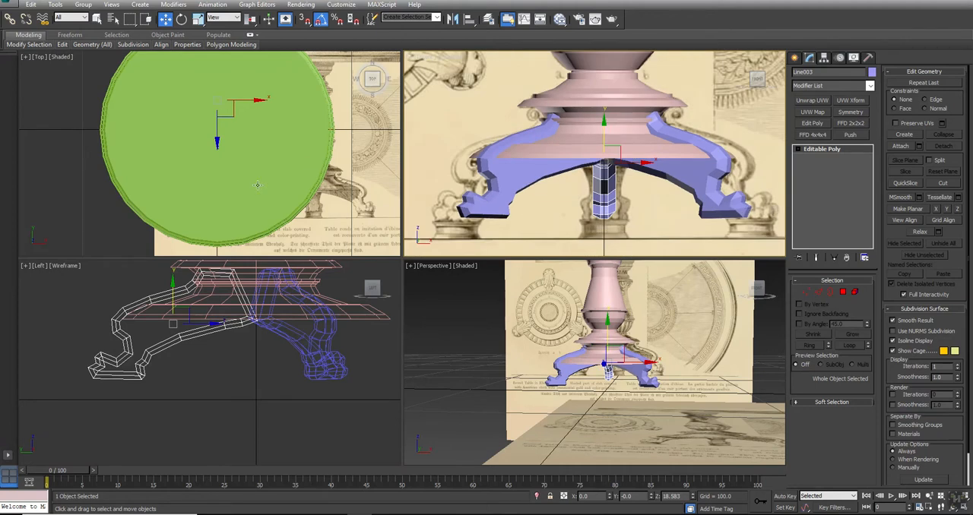
middle_drag(223, 94, 219, 113)
key(F3)
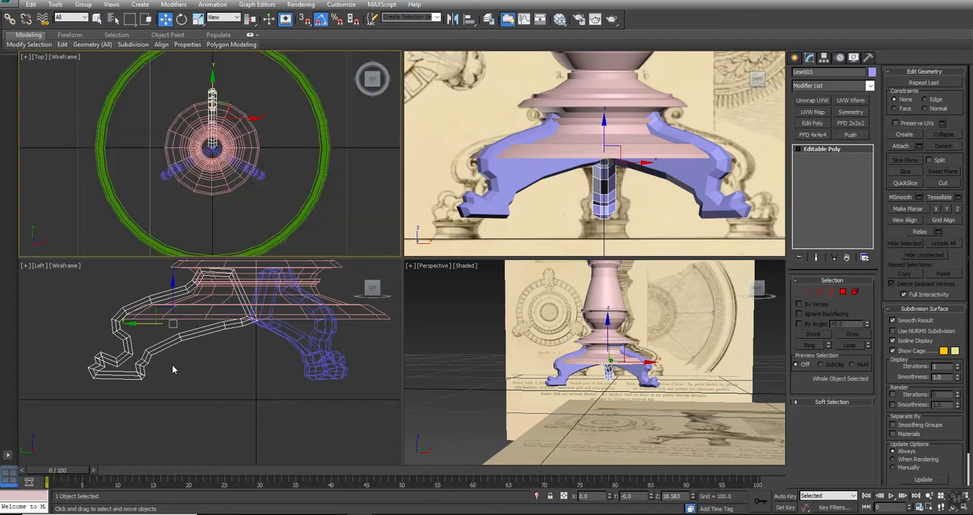
middle_drag(178, 340, 179, 345)
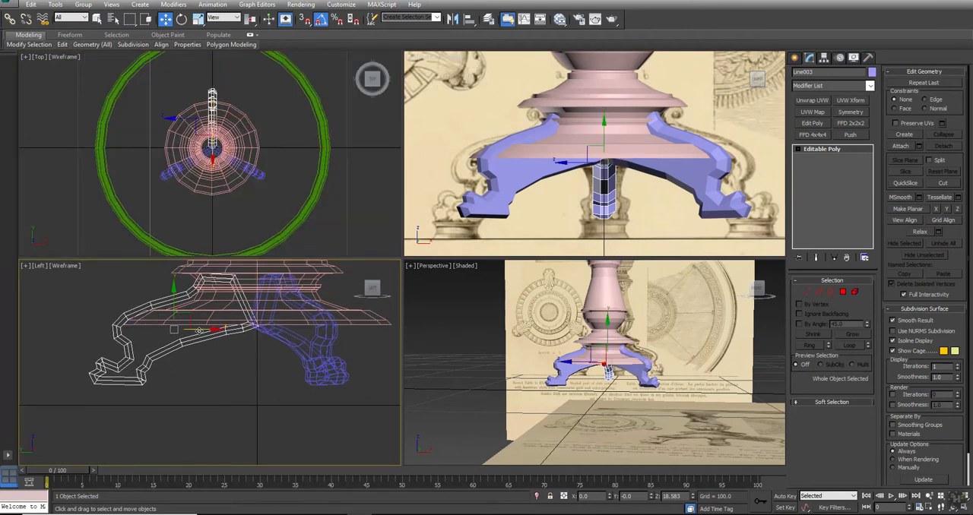
- Shift the rear leg's element outward from the column so the instanced feet line up with the reference drawing
click(855, 292)
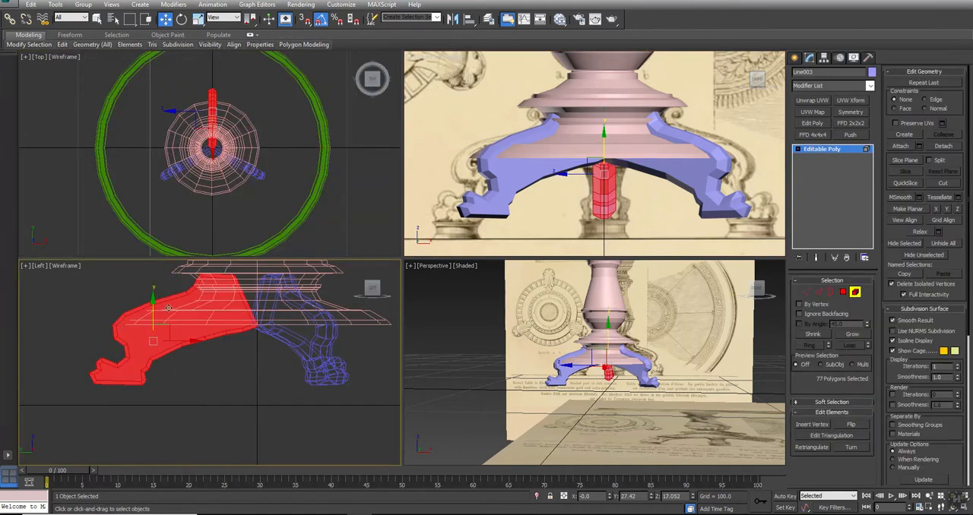
drag(179, 343, 156, 332)
click(611, 390)
alt+middle_drag(612, 391, 585, 398)
key(alt+w)
alt+middle_drag(524, 266, 502, 263)
key(w)
key(alt+w)
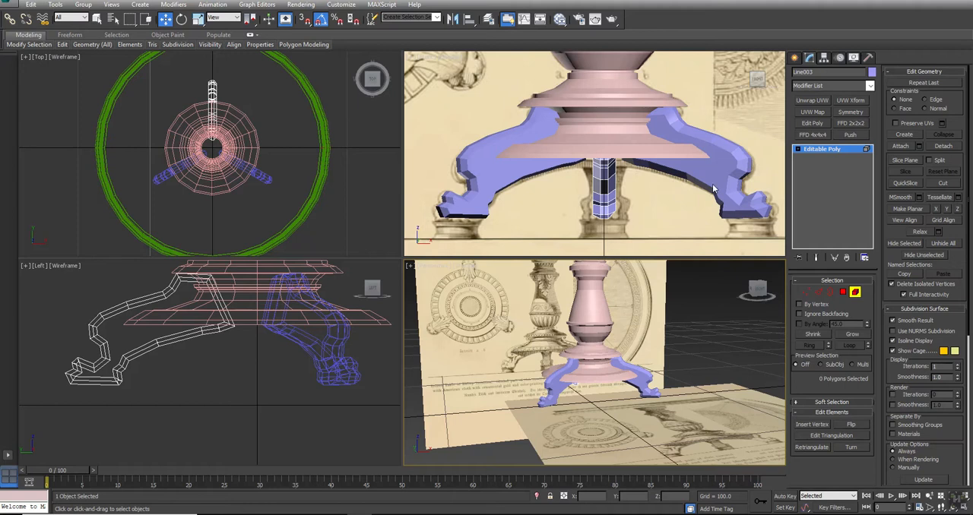
- Isolate the front leg that sits over the drawing's right-hand foot
middle_drag(713, 187, 625, 149)
middle_drag(561, 118, 625, 127)
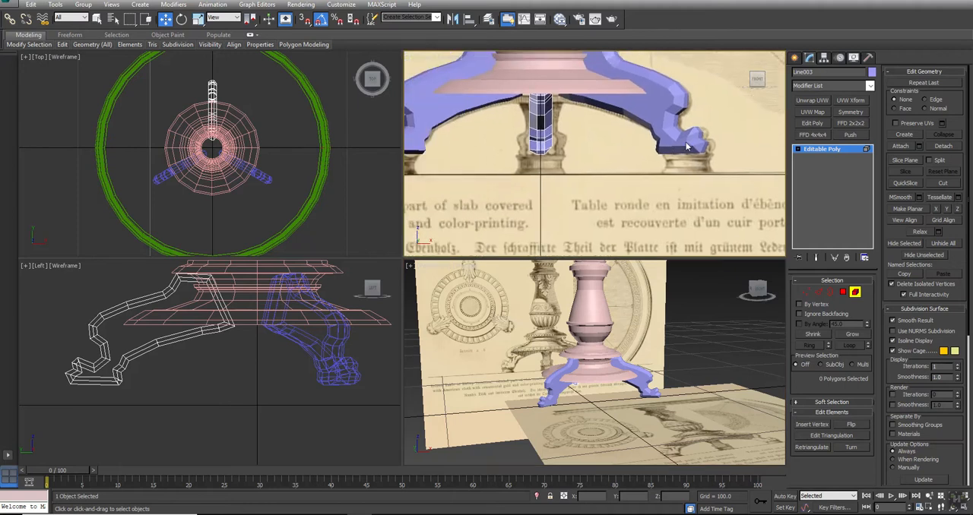
right_click(682, 143)
click(664, 127)
click(666, 129)
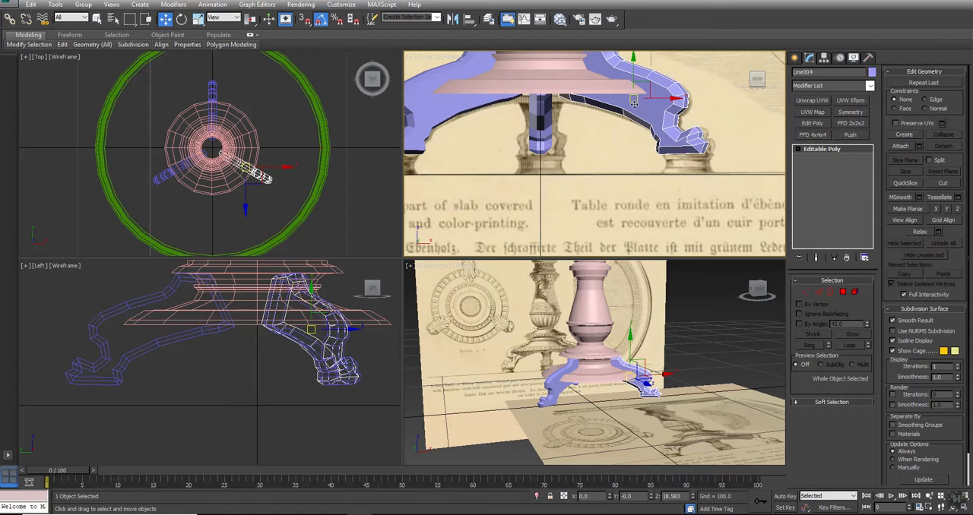
right_click(634, 109)
click(649, 62)
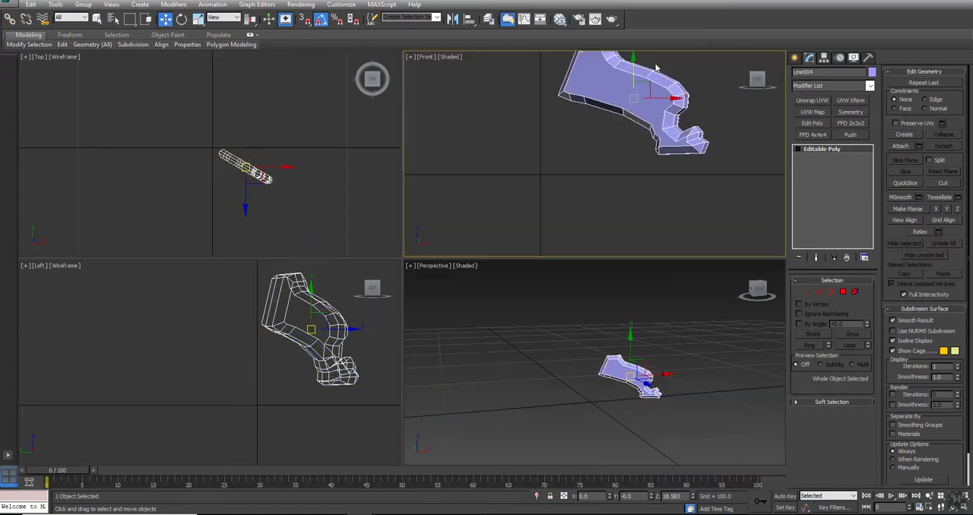
- Frame the isolated leg's broad side face closely in the maximized perspective view
middle_drag(545, 166, 547, 174)
key(alt+w)
key(ctrl+r)
drag(486, 218, 454, 235)
key(shift+z)
key(alt+w)
middle_drag(638, 376, 628, 361)
key(alt+w)
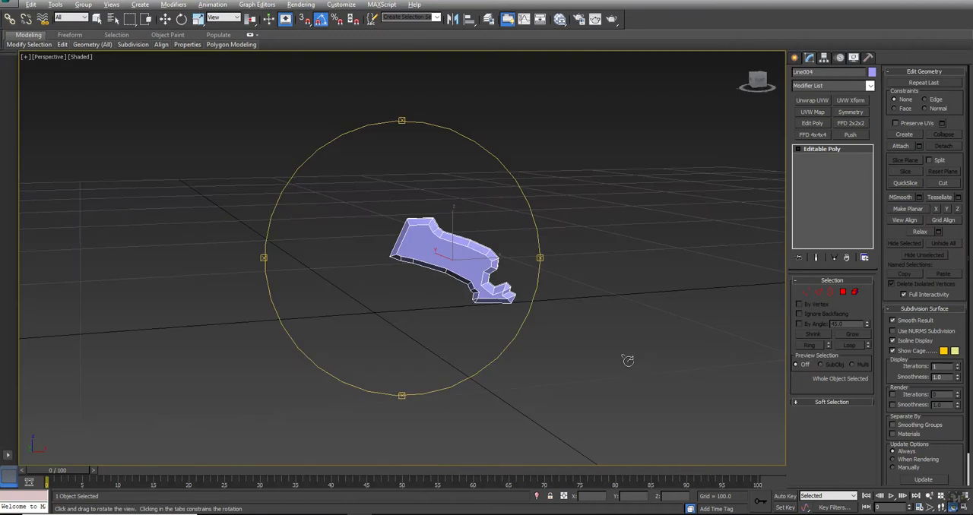
key(z)
drag(418, 317, 399, 283)
key(w)
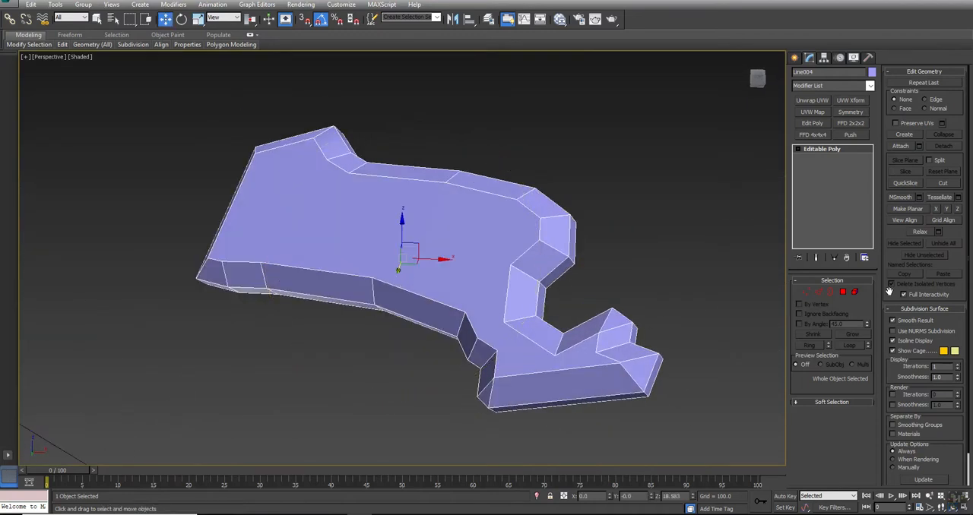
- Connect the two opposite ankle vertices on the leg's side face and select the opposite pair just above them
click(806, 292)
click(798, 150)
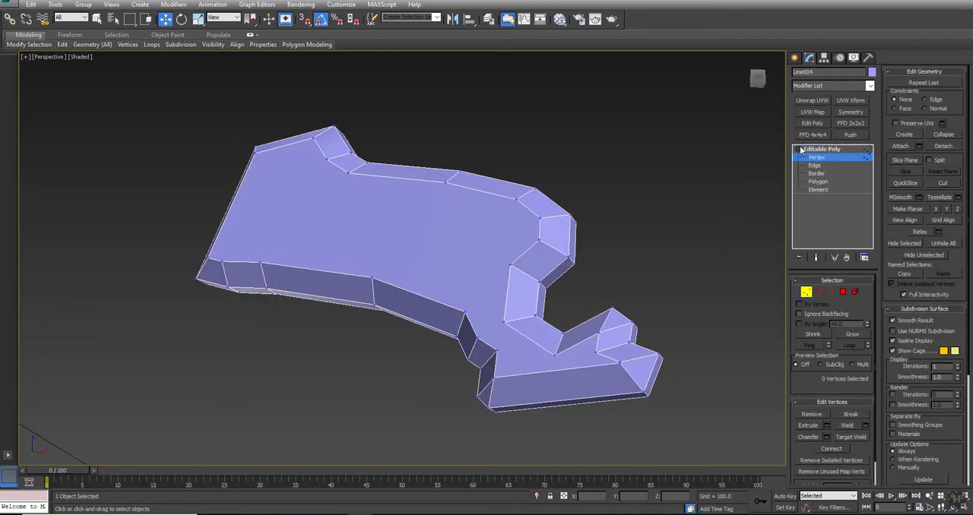
click(503, 321)
ctrl+click(477, 339)
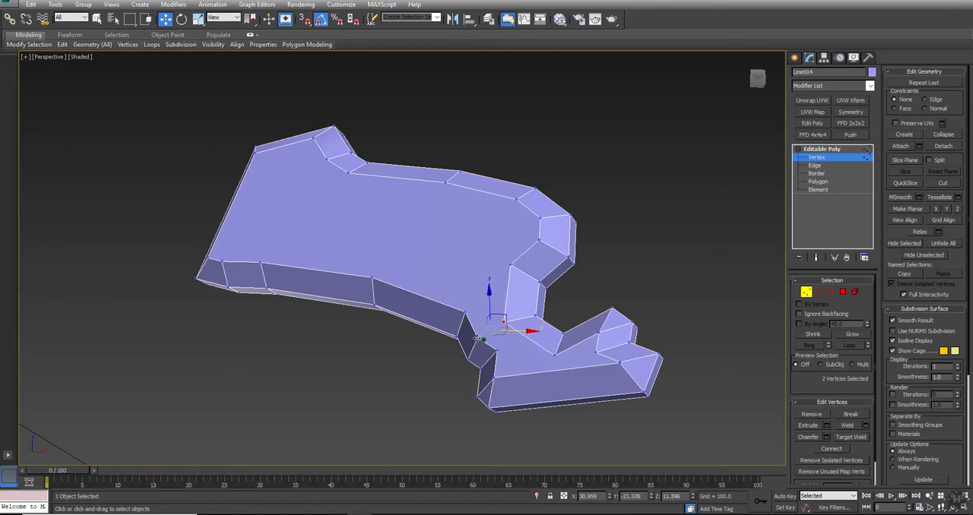
click(831, 450)
click(554, 356)
alt+middle_drag(554, 377, 529, 249)
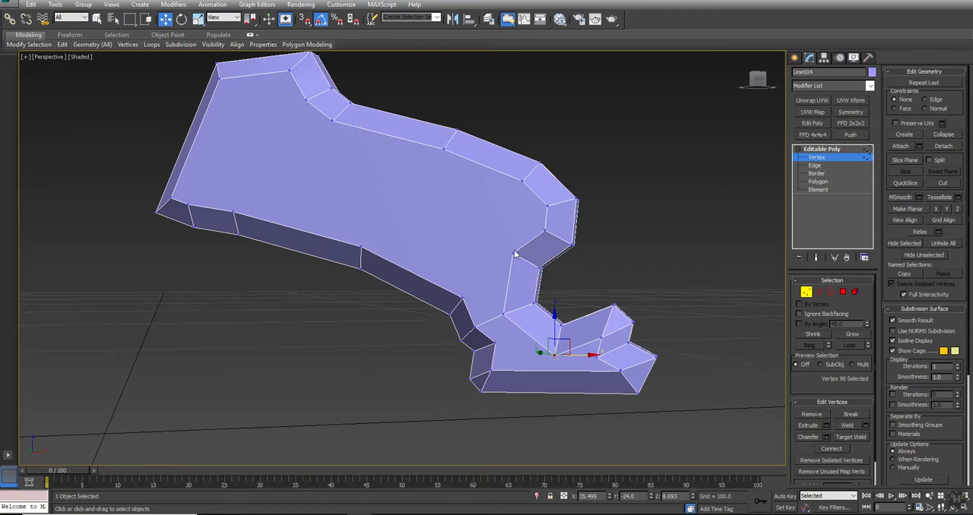
click(513, 253)
ctrl+click(461, 297)
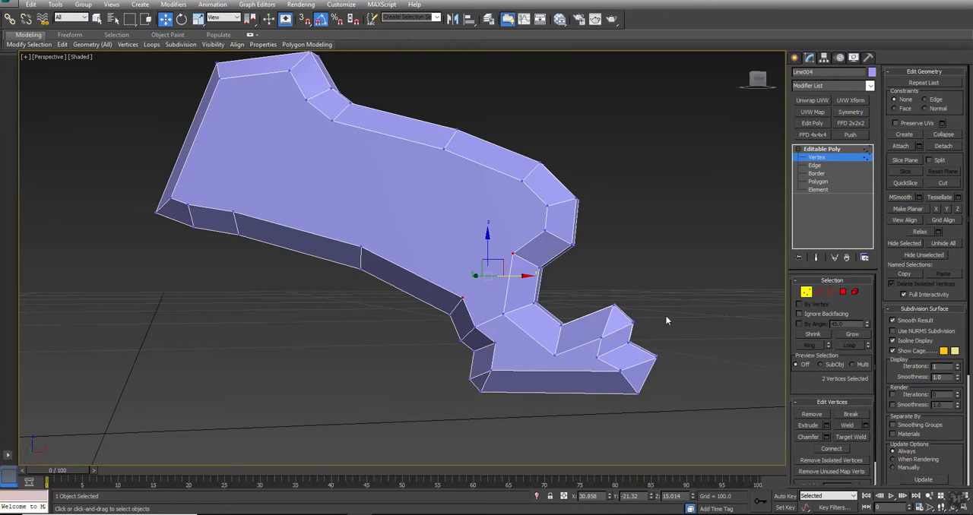
- Turn off edges-only display to examine the triangulation around the leg's foot, and restore edges-only display
click(853, 57)
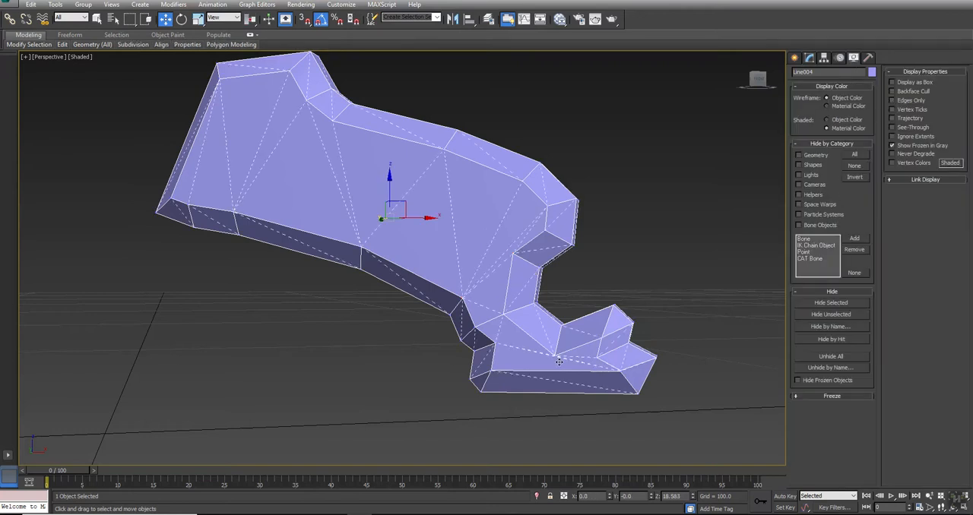
scroll(559, 362, up, 10)
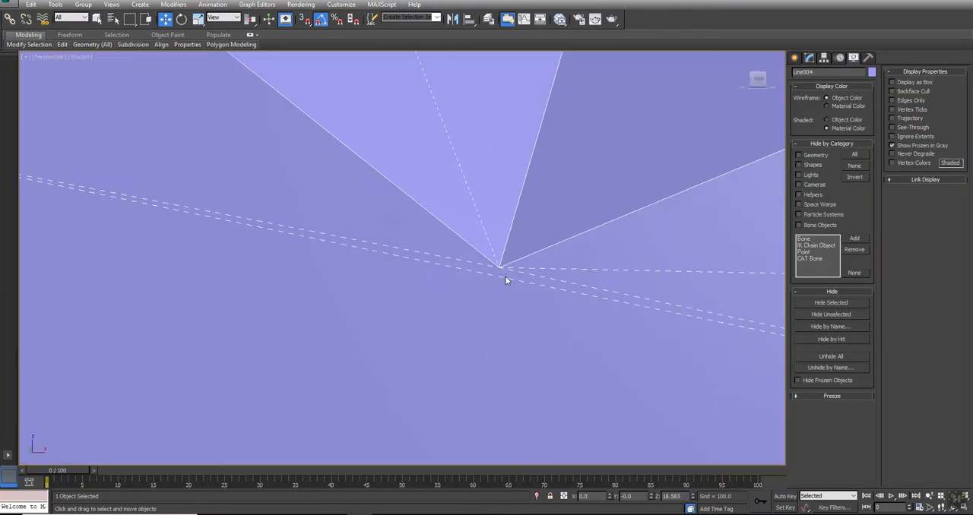
scroll(505, 280, down, 8)
scroll(505, 280, up, 5)
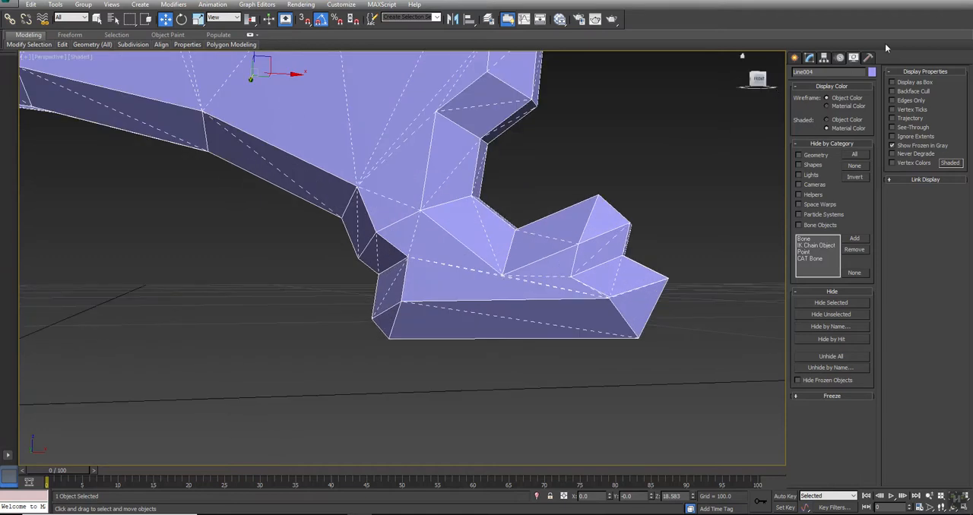
click(904, 102)
click(808, 57)
- Connect the selected vertex pair above the ankle with an edge across the side face
middle_drag(413, 136, 515, 226)
key(1)
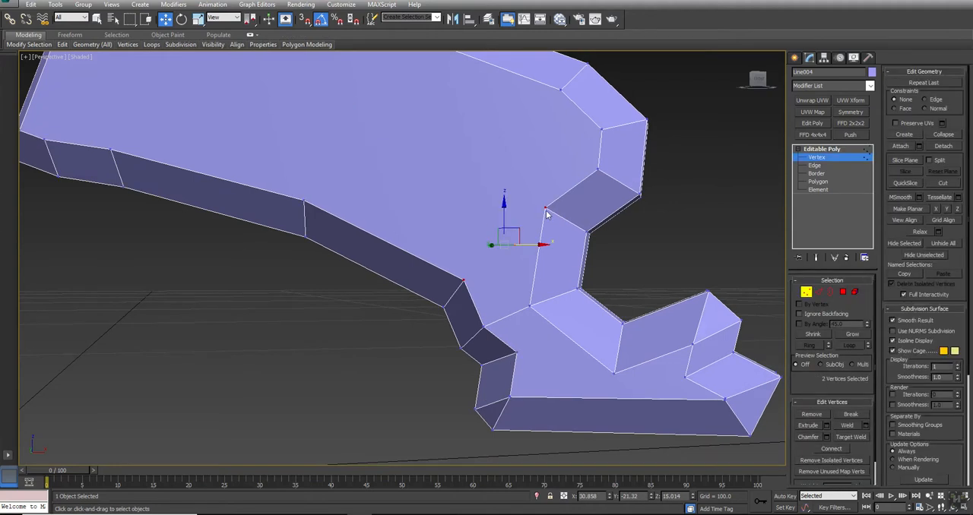
middle_drag(614, 354, 521, 278)
- Ring-select the lengthwise edges along the bottom of the foot and connect them with a crosswise edge at mid-length
click(493, 275)
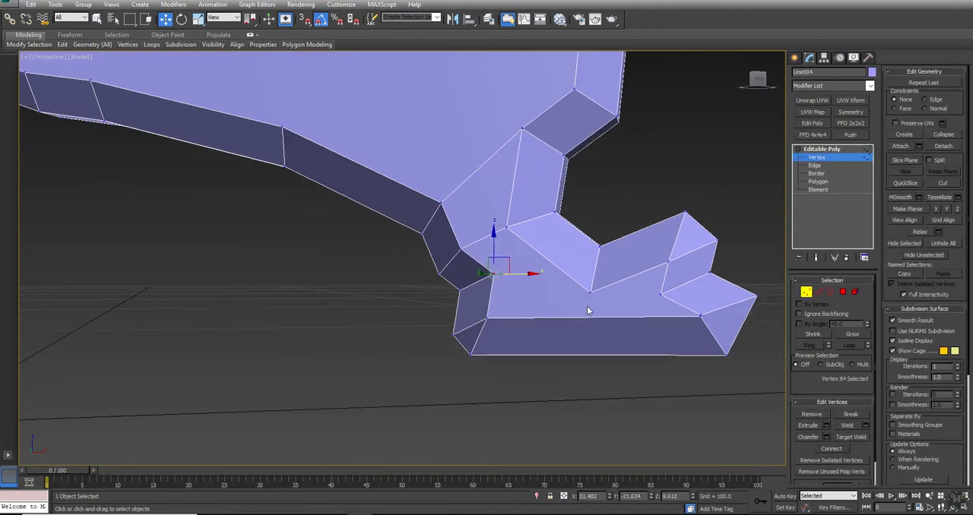
key(2)
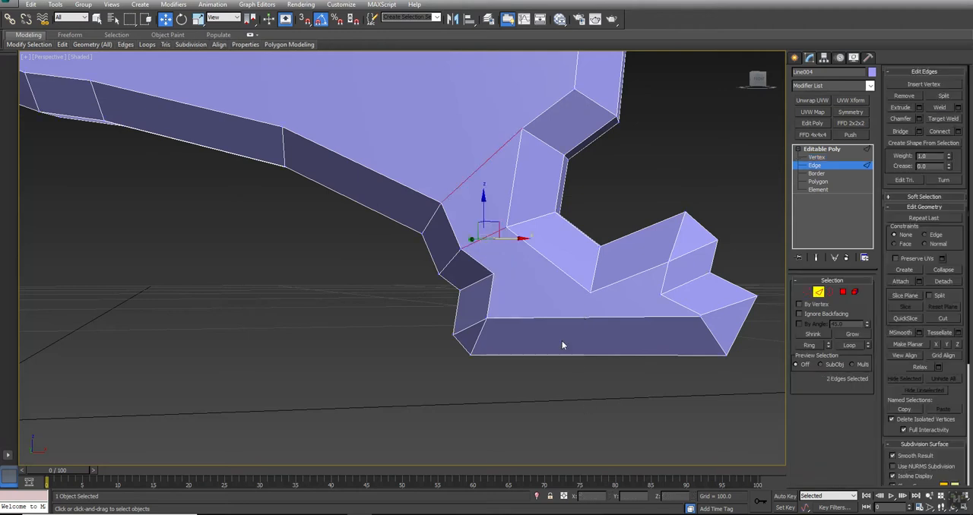
click(571, 320)
click(809, 345)
click(940, 131)
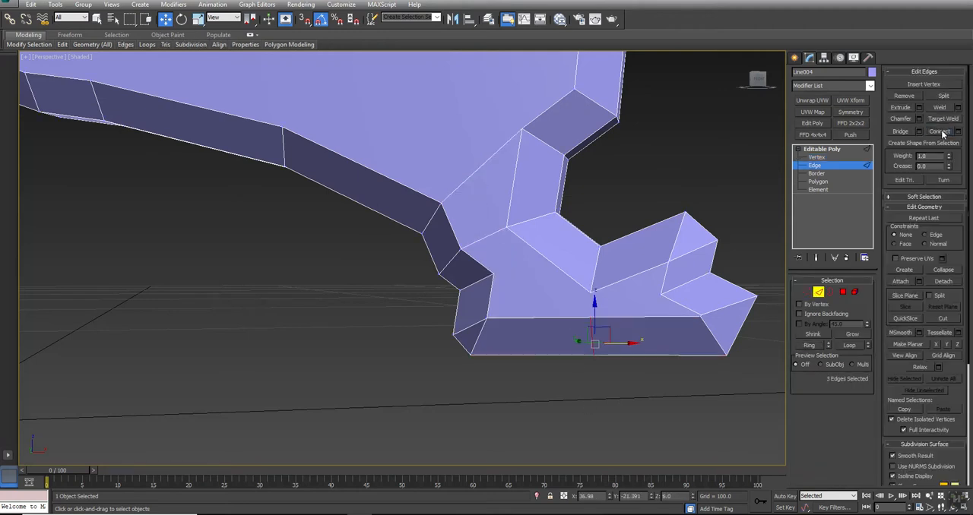
- Connect the new upper vertex on the foot's side to the notch vertex above it and to the toe's inner vertex
click(805, 292)
click(590, 291)
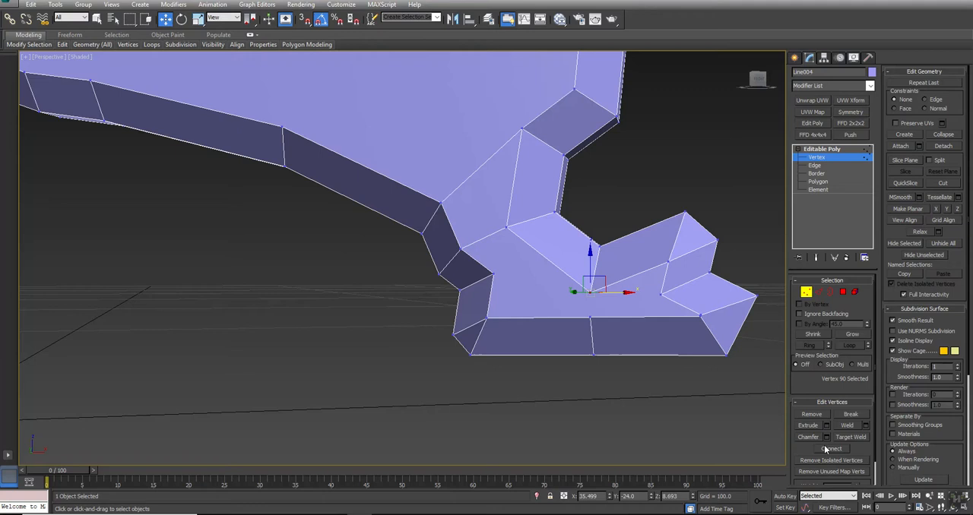
ctrl+click(592, 318)
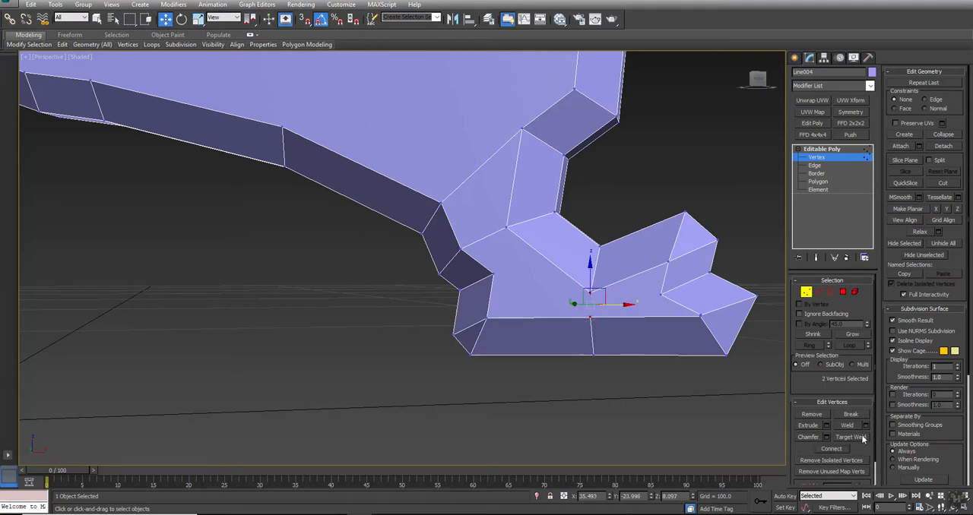
click(590, 317)
ctrl+click(661, 294)
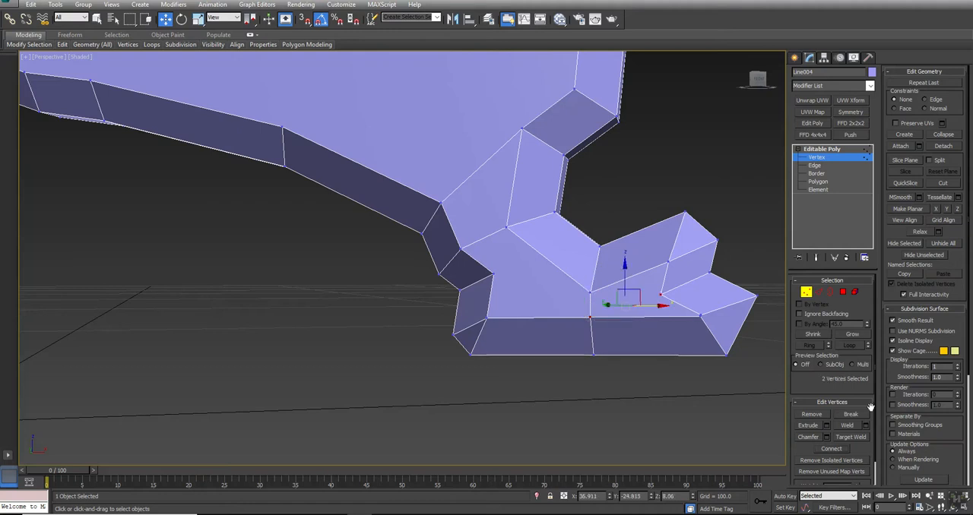
click(830, 448)
- Connect the heel's inner corner vertex to the notch vertex across the foot's side face
click(542, 363)
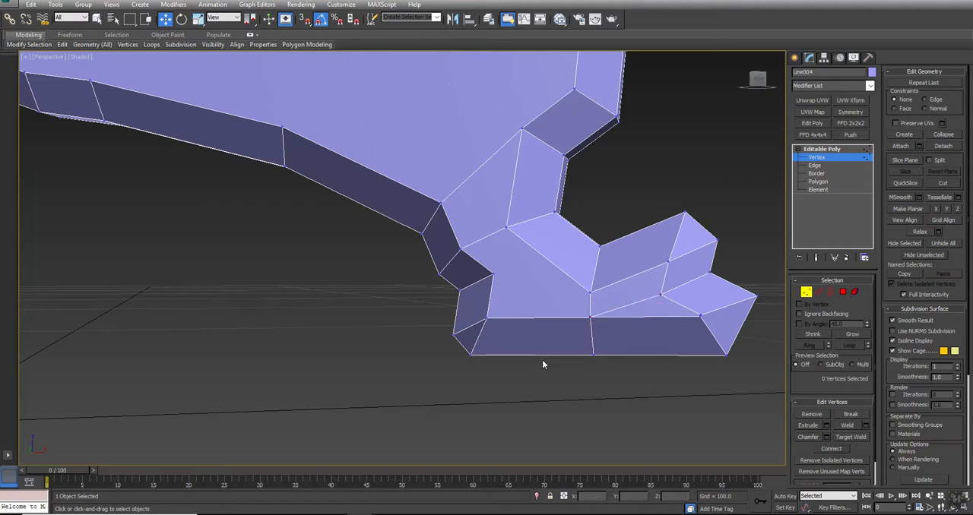
click(493, 275)
ctrl+click(590, 293)
key(ctrl+shift+e)
- Ring-select the long edges at the leg's inner end and connect them across the middle
middle_drag(394, 111, 447, 291)
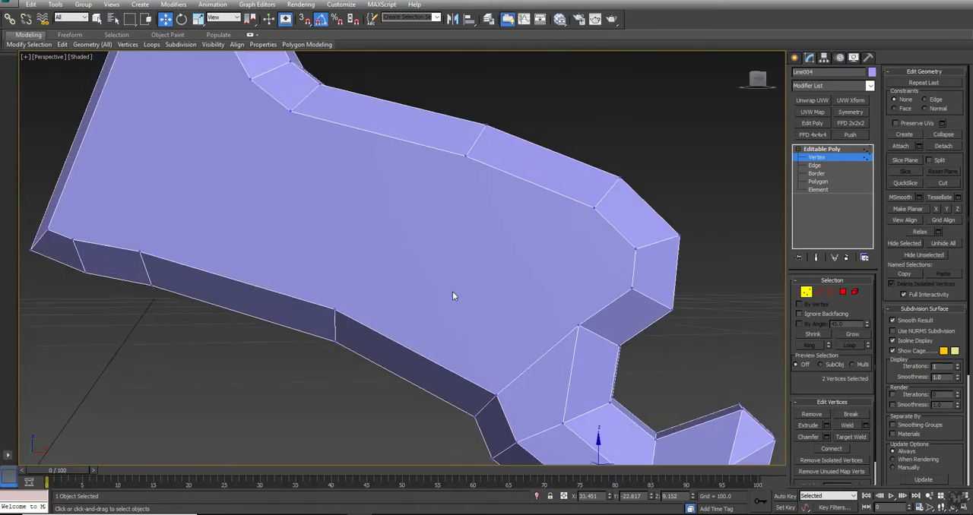
scroll(448, 291, down, 3)
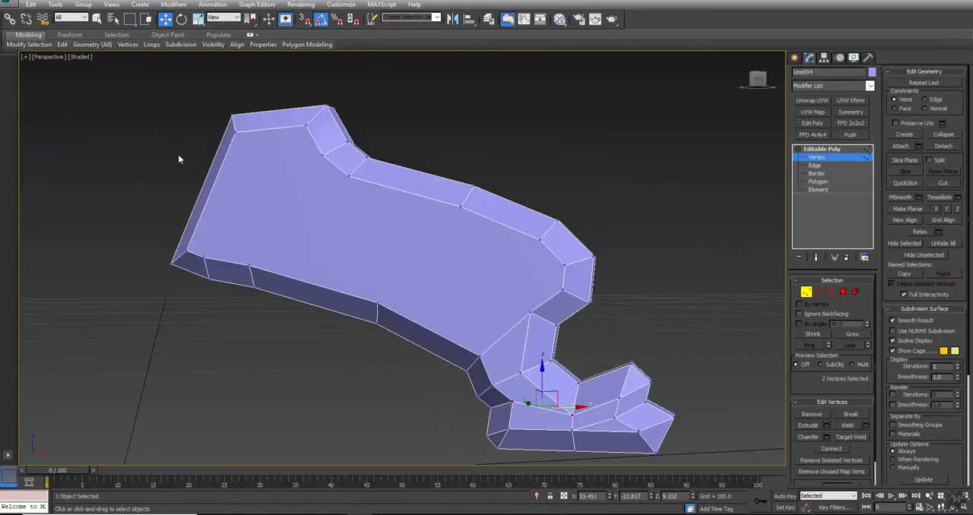
key(2)
click(217, 174)
key(alt+r)
click(939, 133)
- Connect the notch vertex above the foot to the middle vertex of the leg's inner end across the side face
key(1)
click(530, 312)
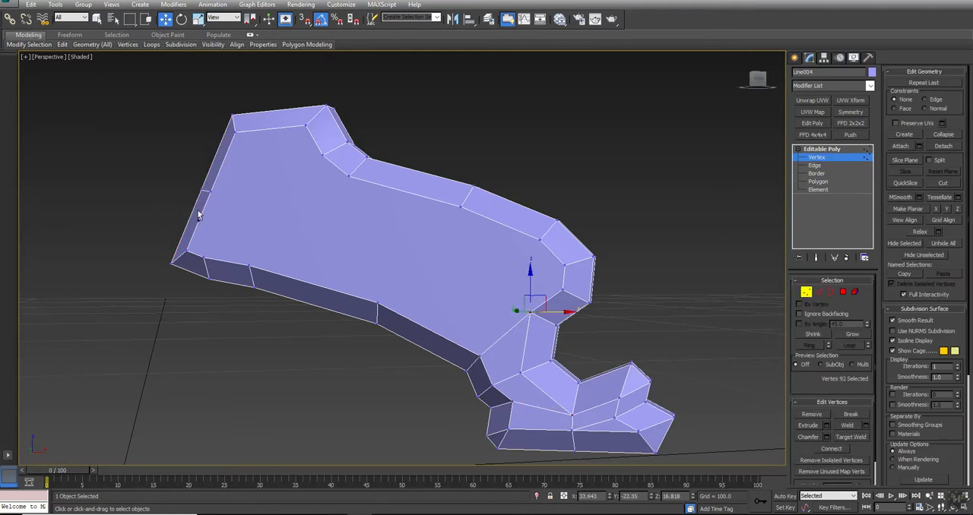
ctrl+click(211, 192)
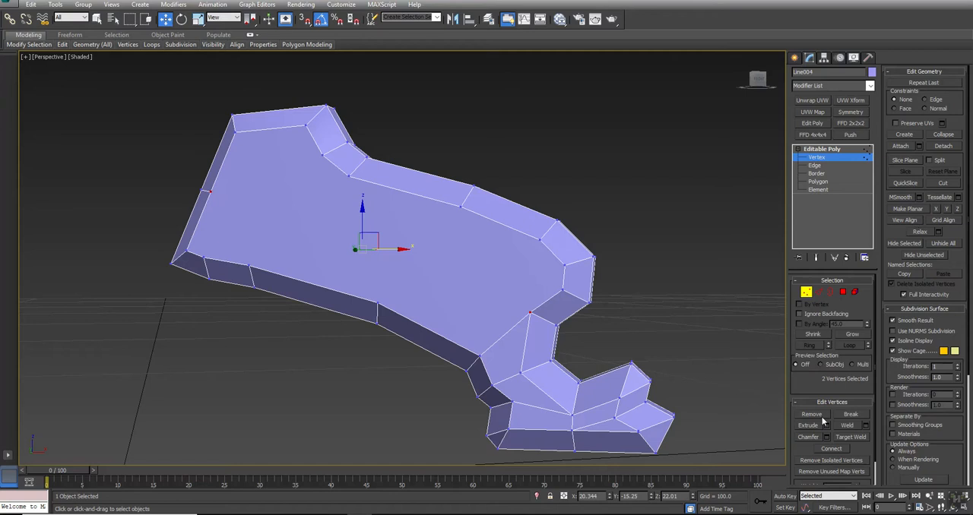
click(831, 449)
mouse_move(490, 304)
alt+middle_down()
mouse_move(421, 324)
mouse_move(479, 301)
alt+middle_up()
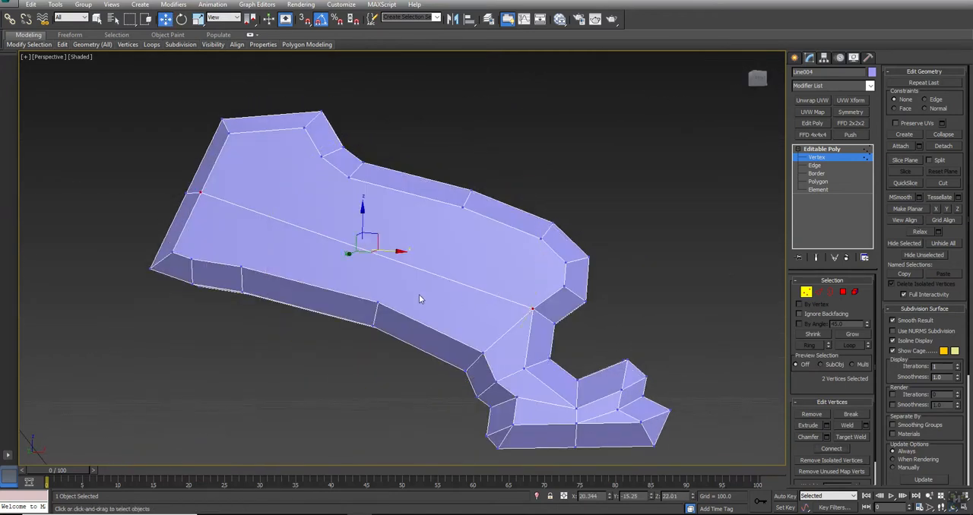
- Remove the whole edge loop running lengthwise through the middle of the leg's side face
key(2)
click(428, 274)
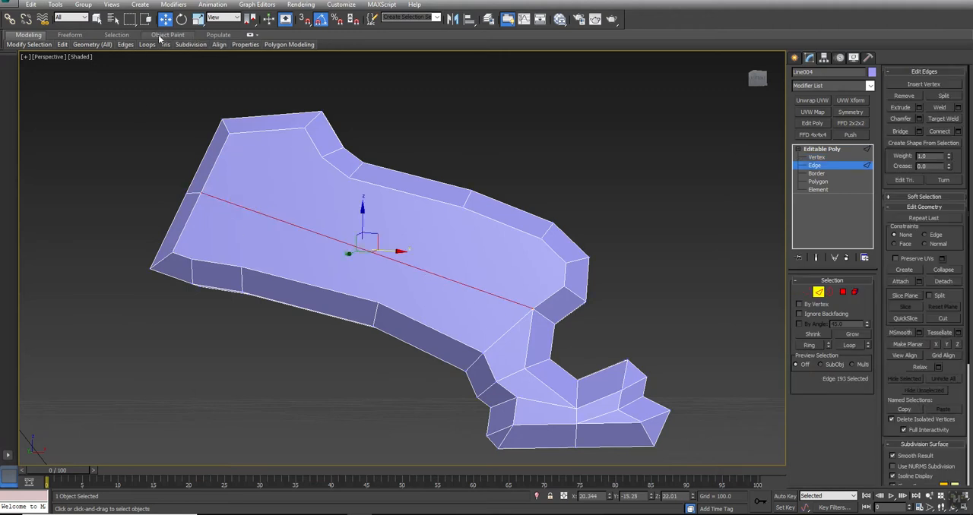
mouse_move(144, 46)
click(98, 99)
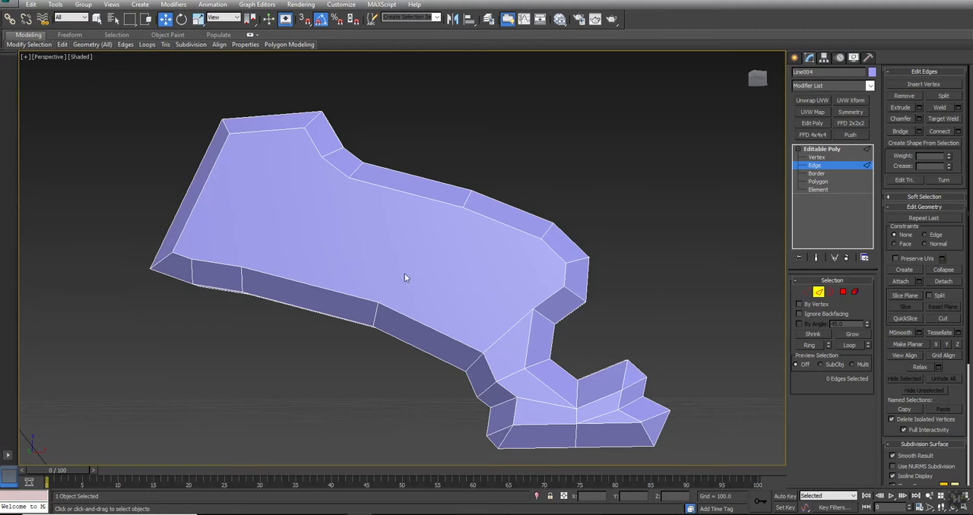
- Connect the upper border vertex midway along the leg's side face to the lower border vertex below it
key(1)
click(540, 240)
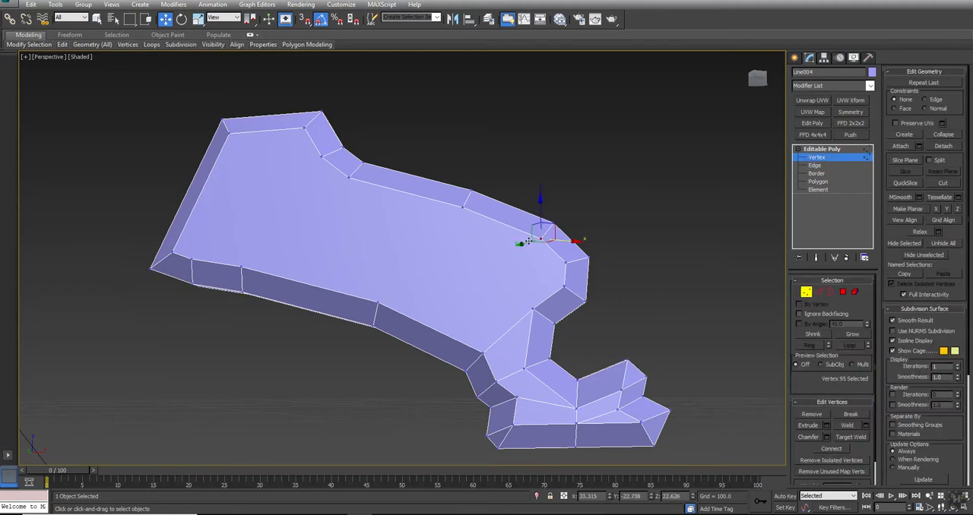
click(461, 206)
ctrl+click(377, 302)
click(832, 448)
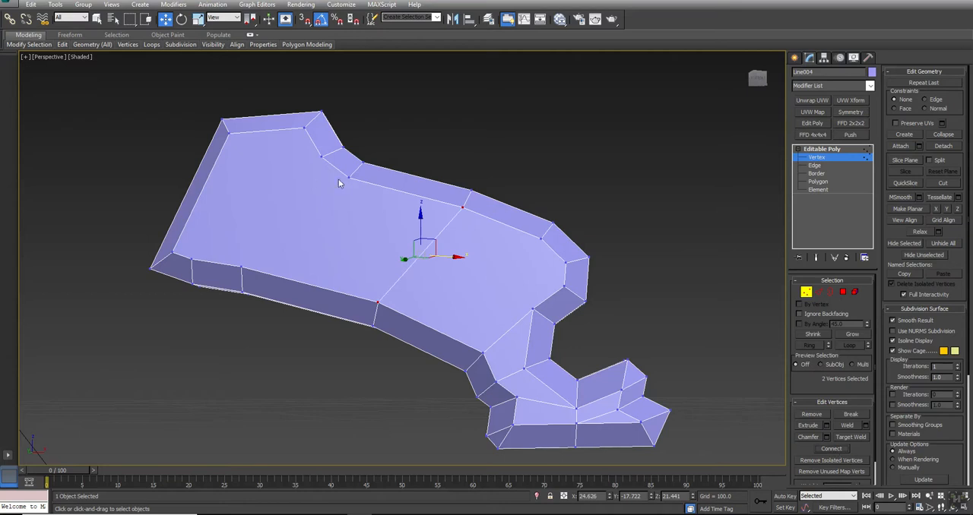
- Connect the two upper vertices at the neck bend to their matching lower border vertices with two crosswise edges
click(348, 177)
ctrl+click(240, 267)
click(833, 452)
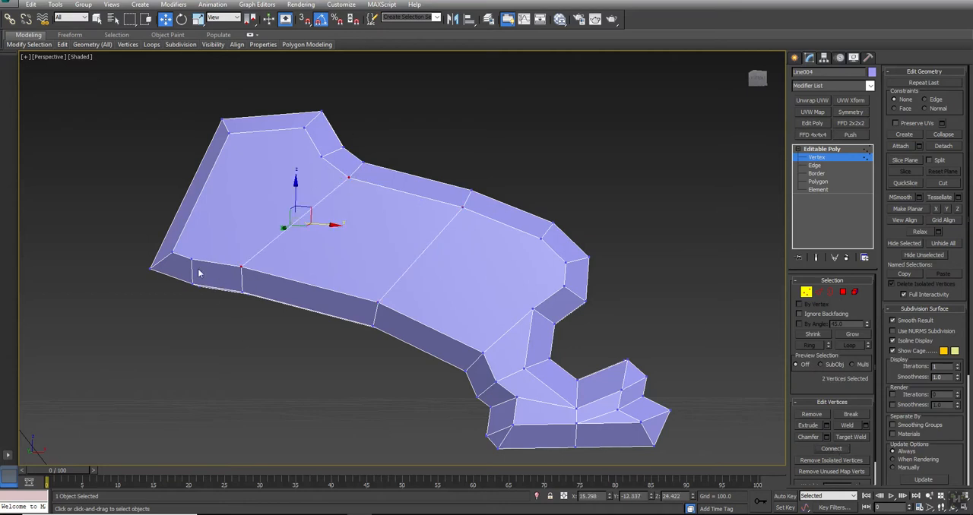
click(188, 259)
ctrl+click(320, 157)
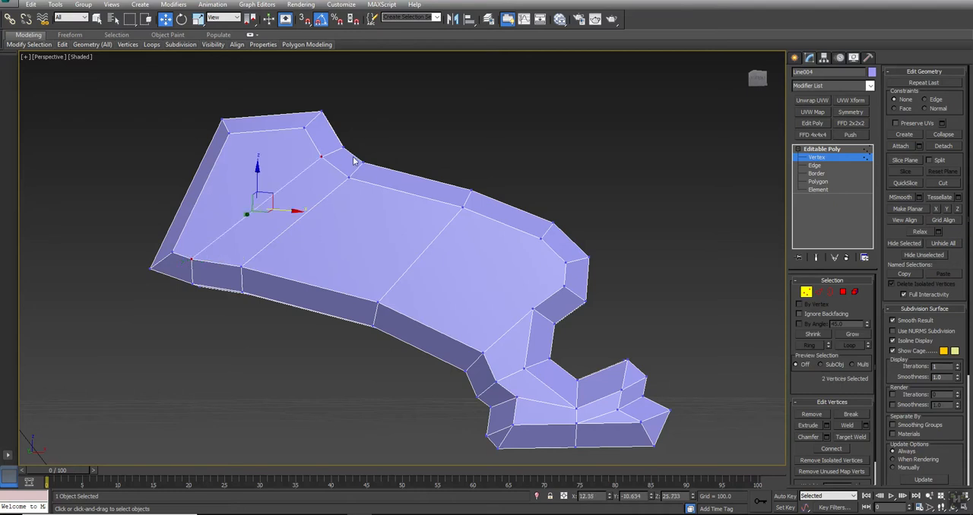
- Connect the inner vertex at the top of the knee to the notch vertex above the foot
click(552, 226)
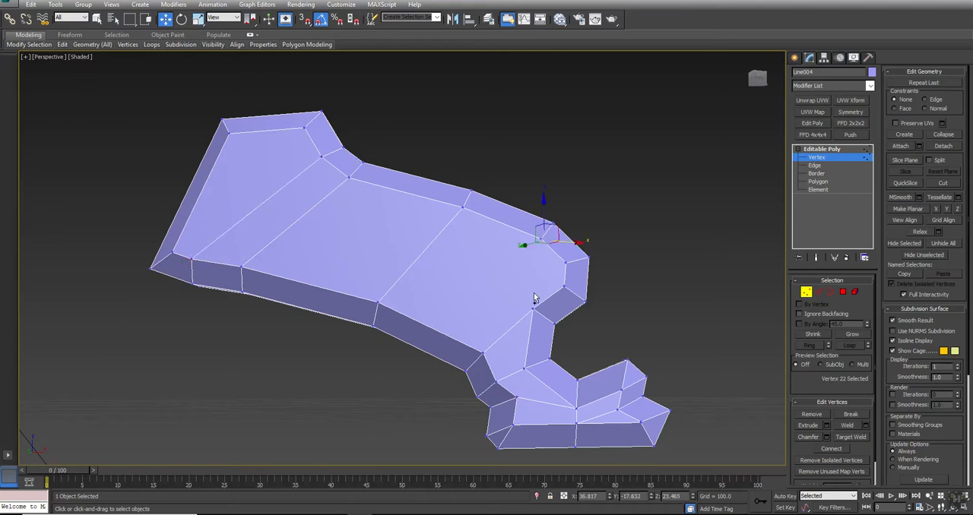
ctrl+click(531, 310)
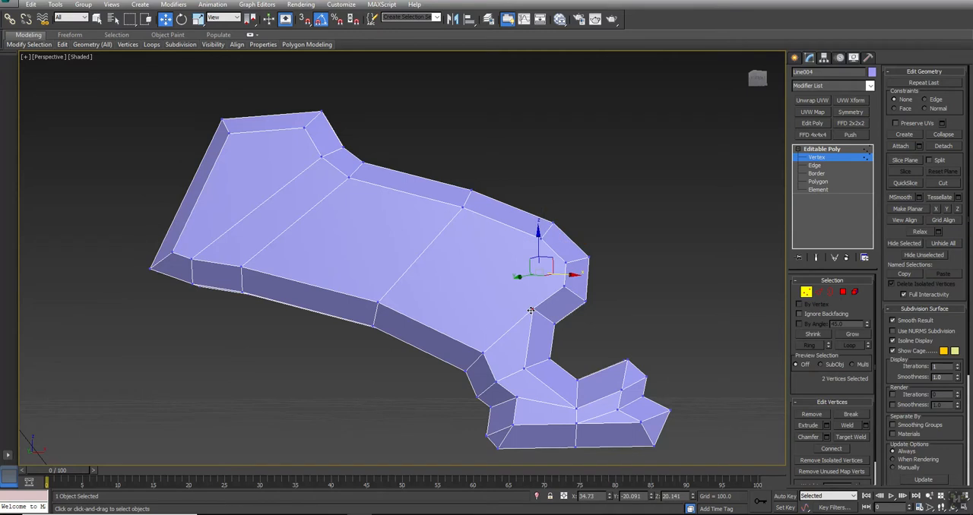
click(538, 237)
ctrl+click(532, 310)
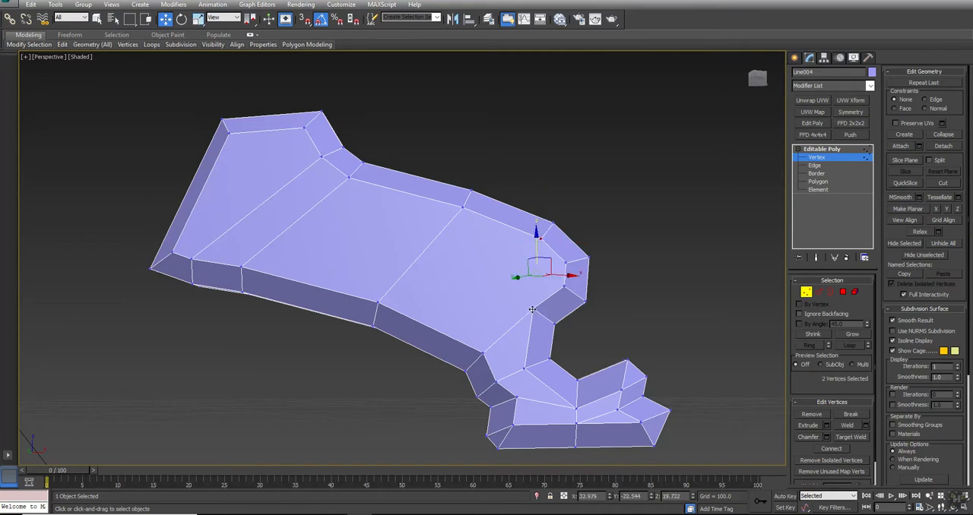
key(ctrl+shift+e)
click(667, 294)
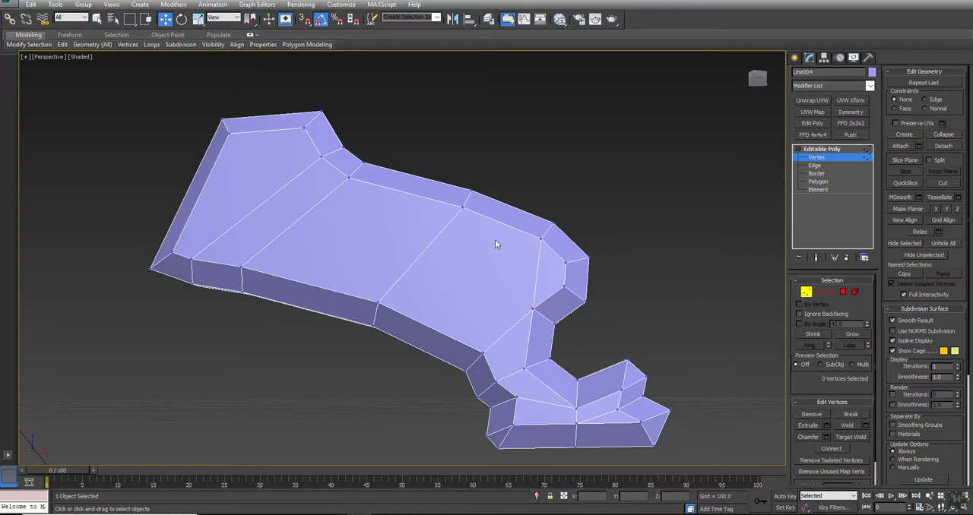
- Connect the notch vertex above the foot to the middle upper border vertex of the side face
click(534, 309)
ctrl+click(462, 206)
key(ctrl+shift+e)
- Connect the neck bend vertex to the upper inner corner vertex at the leg's inner end
alt+middle_drag(440, 300, 400, 261)
click(319, 144)
ctrl+click(213, 110)
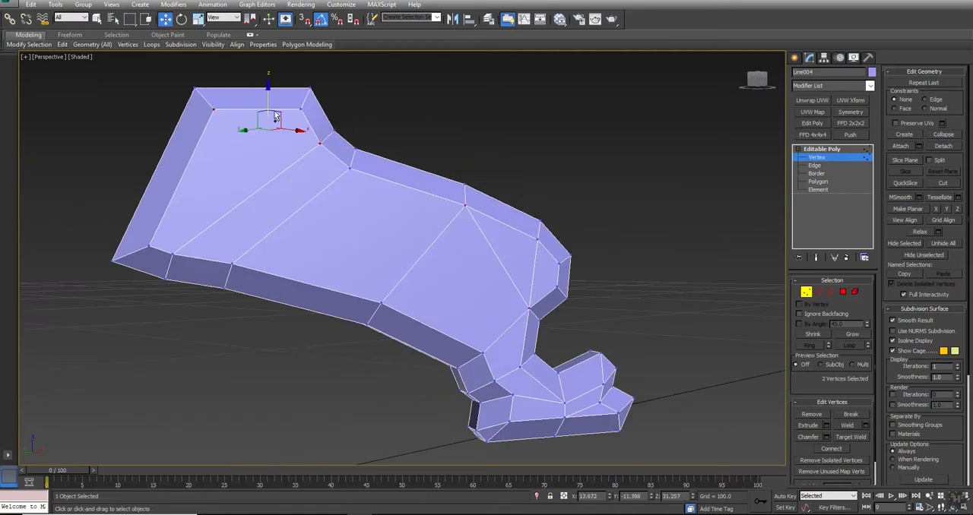
key(ctrl+shift+e)
click(669, 147)
- Apply a Symmetry modifier to the leg and set its mirror axis to Z
alt+middle_drag(505, 263, 423, 303)
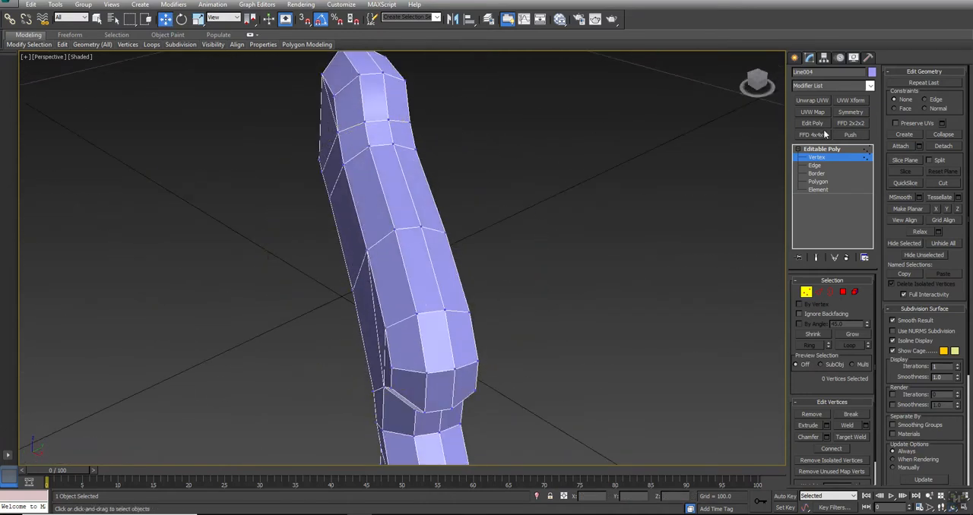
click(821, 149)
scroll(619, 188, down, 5)
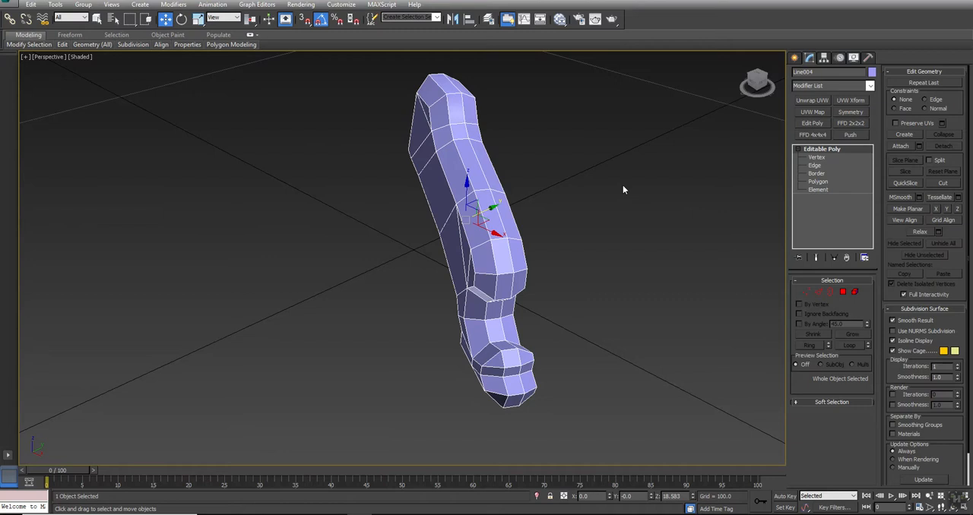
click(851, 113)
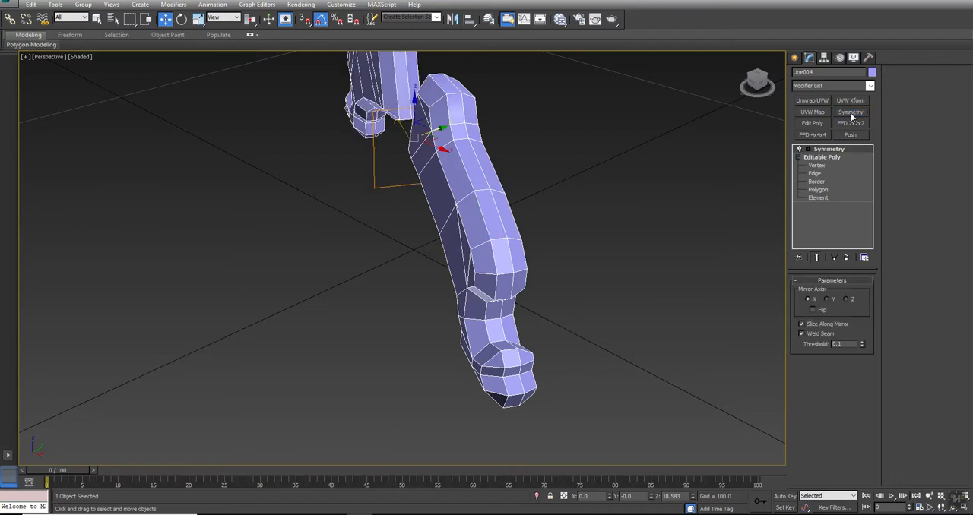
alt+middle_drag(451, 183, 488, 234)
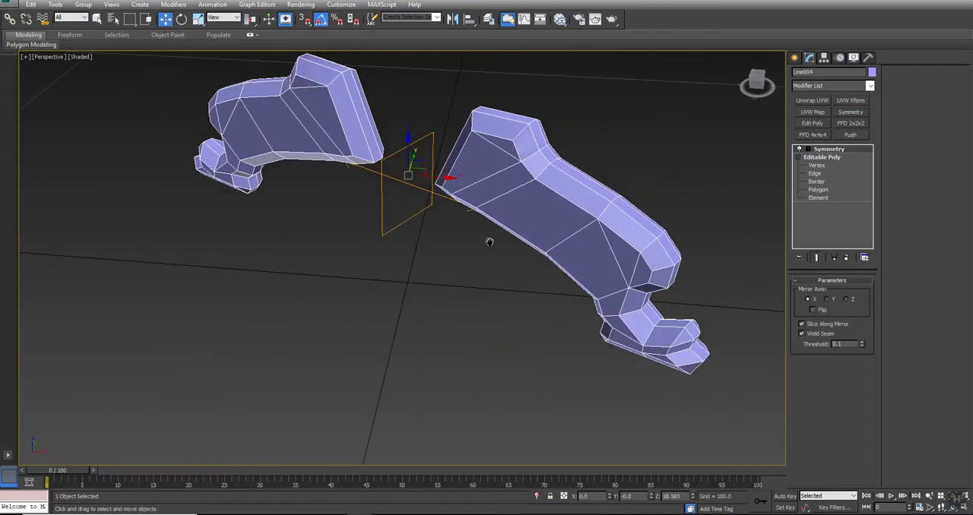
click(848, 300)
alt+middle_drag(354, 289, 380, 278)
key(w)
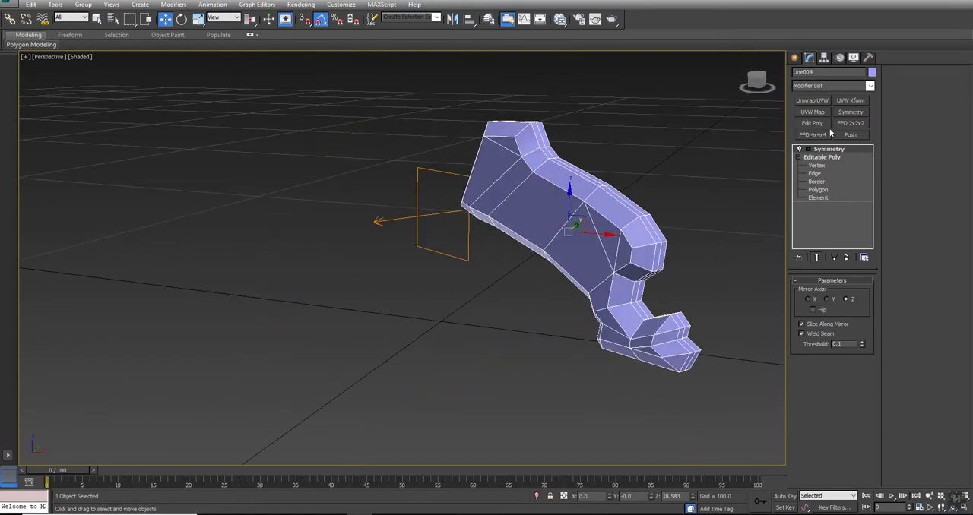
- Collapse the Symmetry modifier into the leg's editable poly
right_click(824, 152)
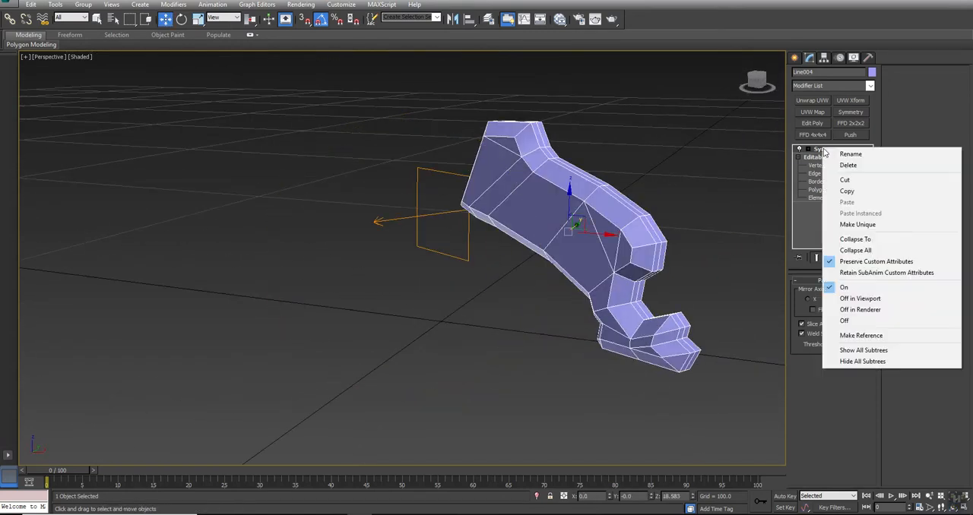
click(855, 240)
click(531, 296)
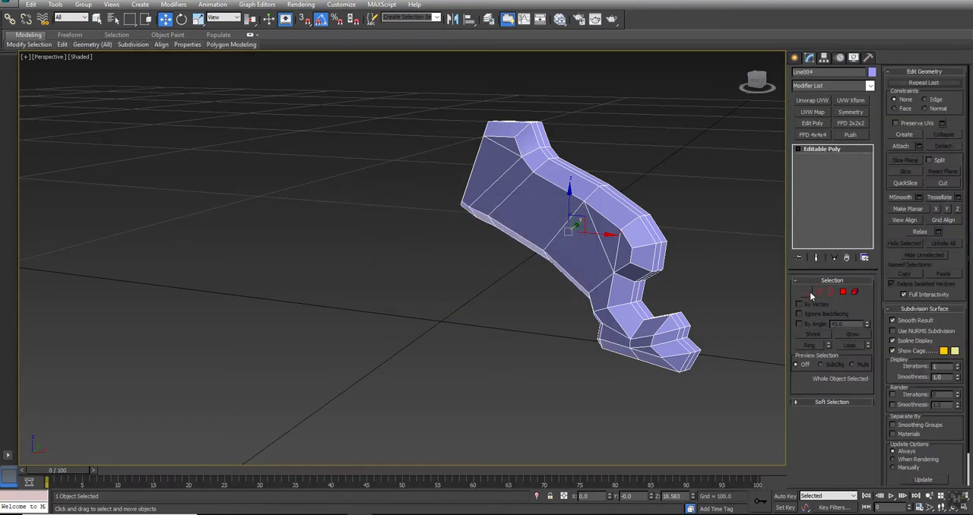
- Remove the lengthwise edge loop running along the middle of the leg's narrow outer face
click(819, 292)
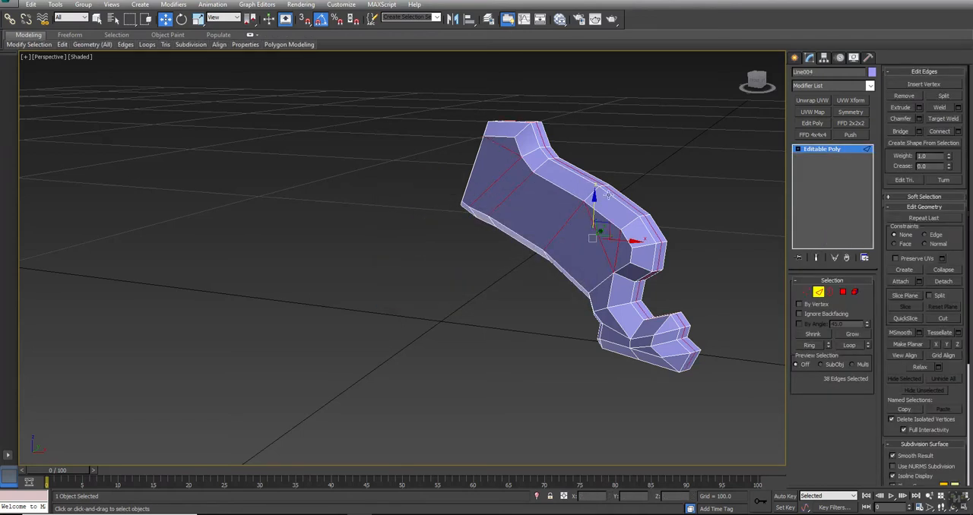
click(631, 204)
mouse_move(513, 243)
alt+middle_down()
mouse_move(497, 235)
mouse_move(516, 245)
alt+middle_up()
key(w)
mouse_move(144, 47)
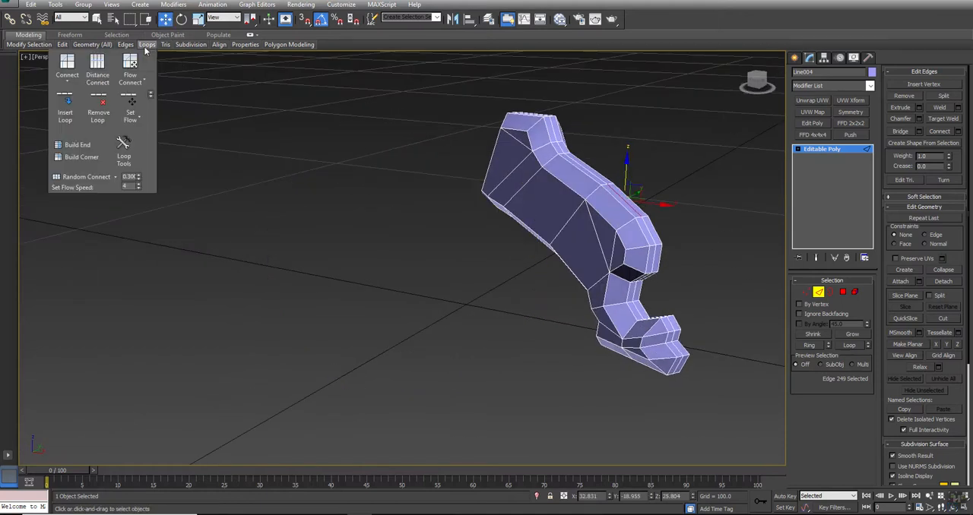
click(94, 103)
- Region-select the row of vertices along the foot's lower side edges in the front view
middle_drag(517, 246, 475, 259)
key(alt+w)
scroll(669, 175, up, 5)
click(805, 291)
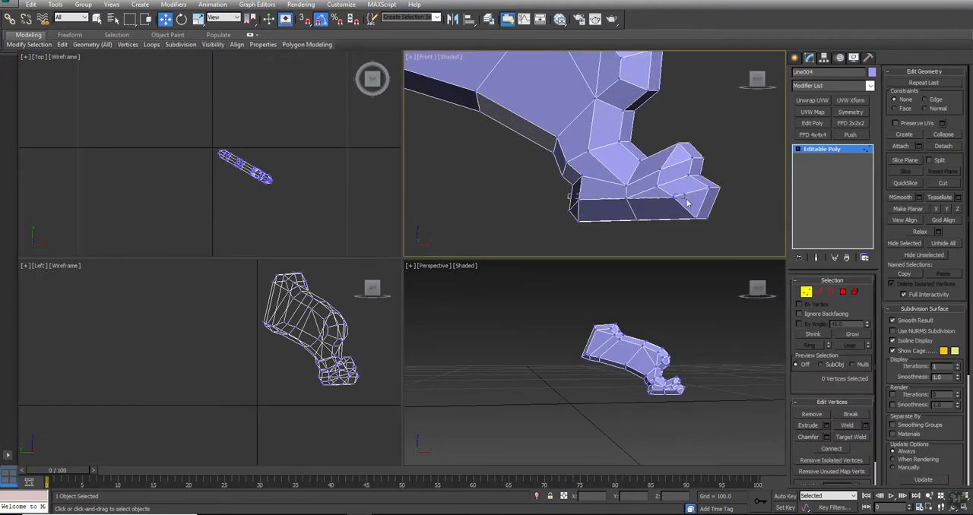
drag(684, 196, 684, 207)
scroll(660, 379, up, 7)
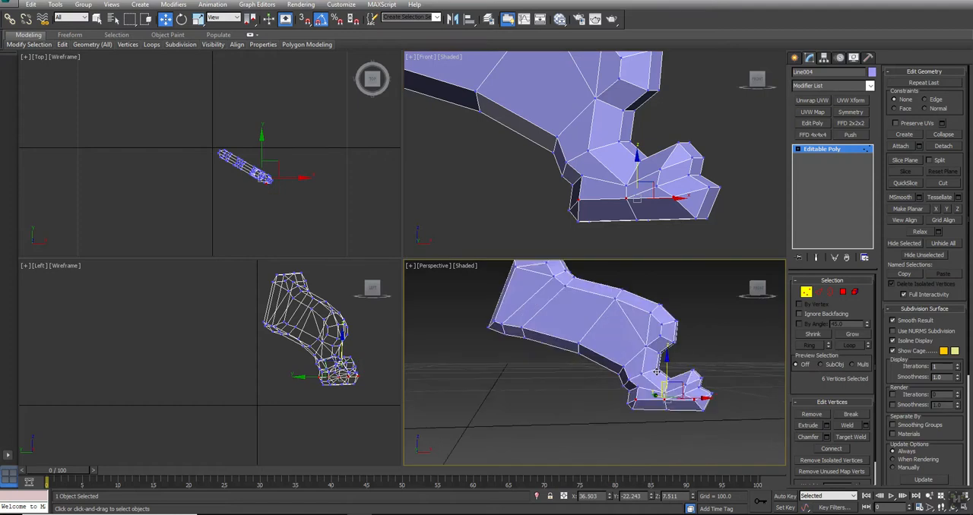
key(alt+w)
alt+middle_drag(491, 336, 535, 407)
- Collapse the two nearly coincident vertices on the toe's side into one
ctrl+click(530, 378)
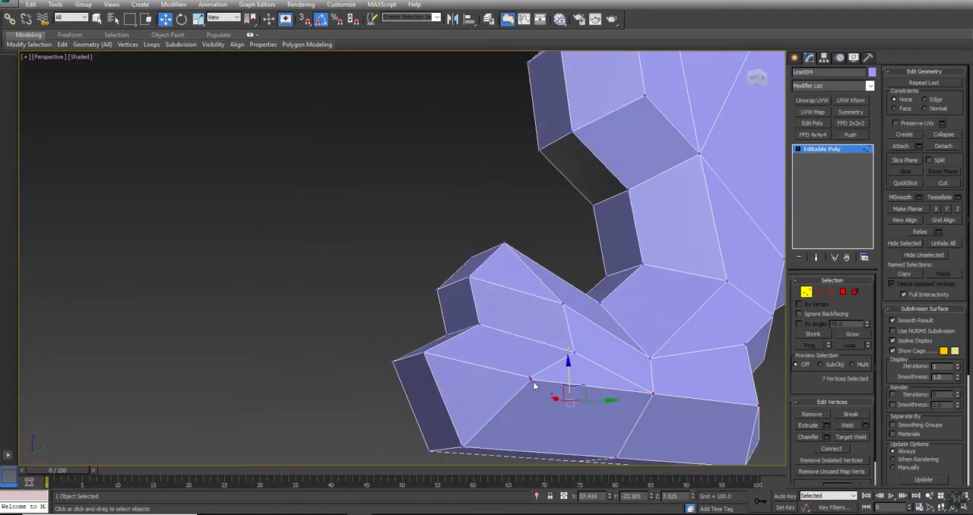
scroll(525, 374, up, 5)
click(521, 368)
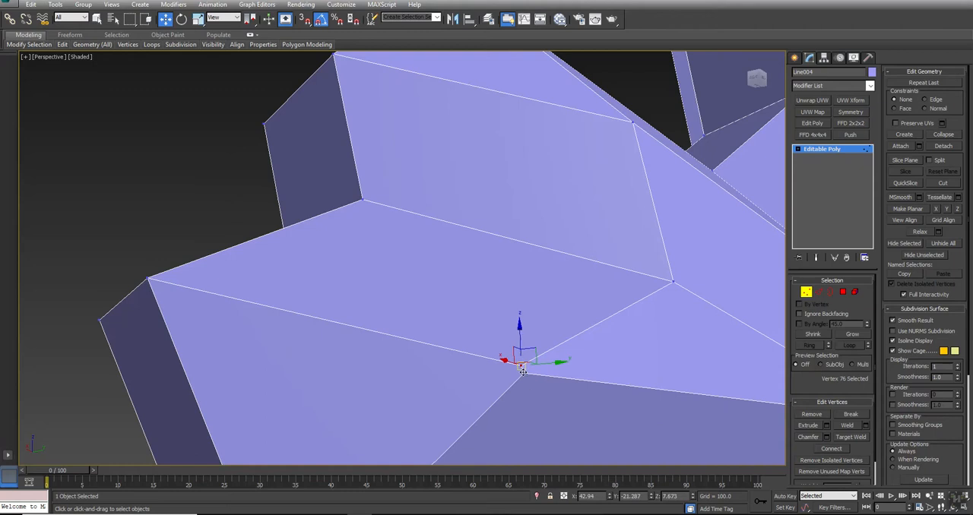
click(943, 135)
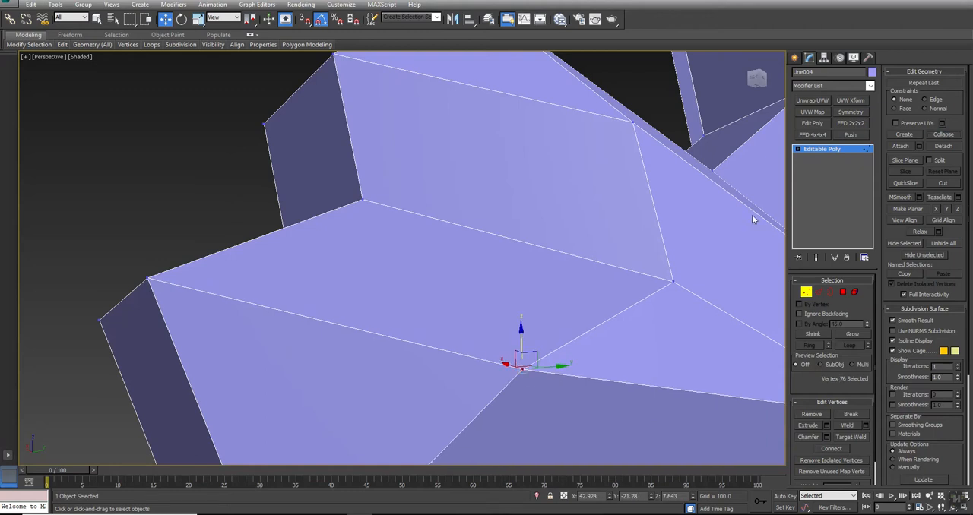
- Collapse the matching pair of close vertices on the toe's opposite side, using wireframe display to select them
scroll(524, 254, down, 6)
alt+middle_drag(497, 244, 538, 260)
key(w)
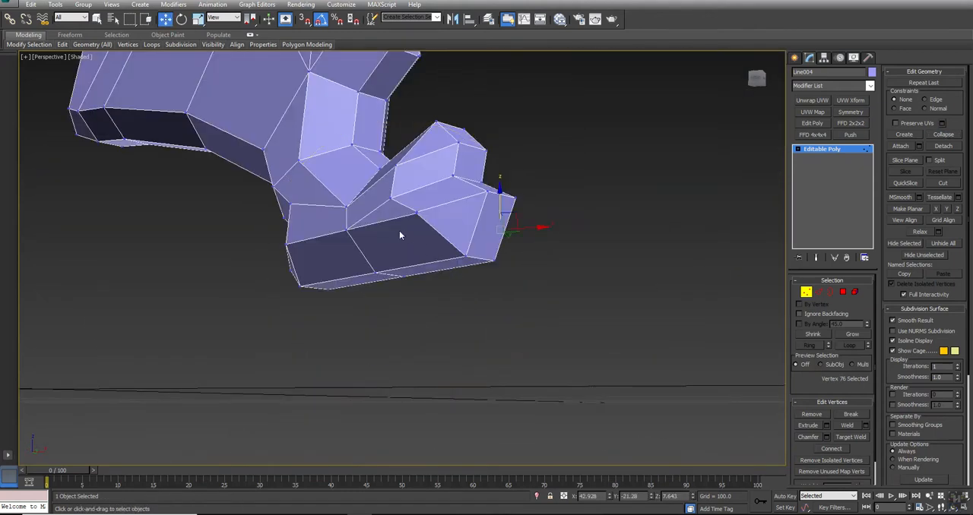
scroll(419, 212, up, 10)
key(F3)
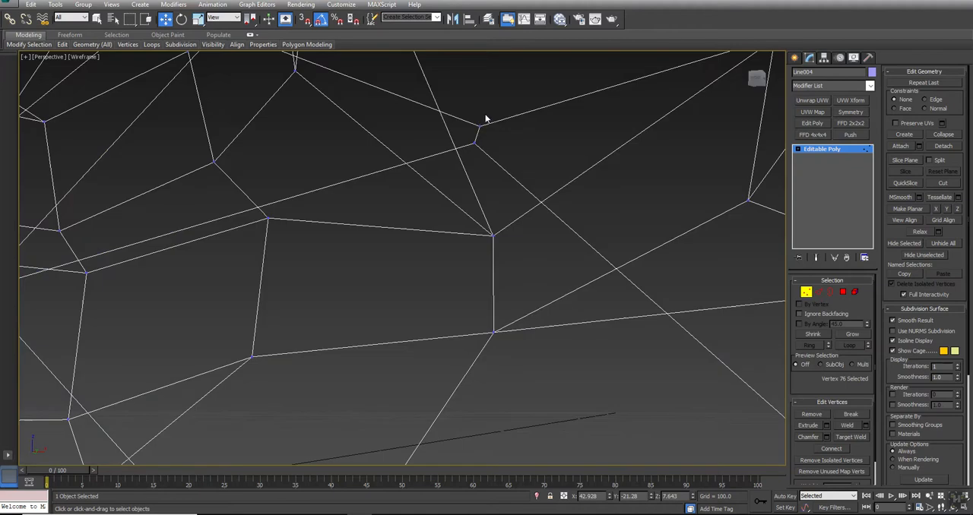
drag(495, 106, 450, 159)
click(946, 136)
key(F3)
- Select the four lower side edges on both sides of the foot and move them down to the base level
scroll(459, 197, down, 10)
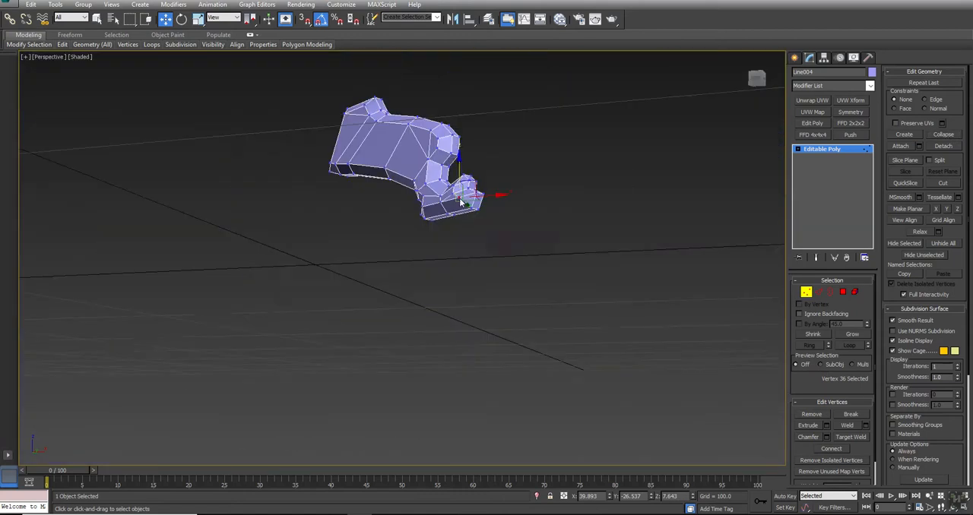
scroll(426, 228, up, 8)
alt+middle_drag(406, 247, 412, 239)
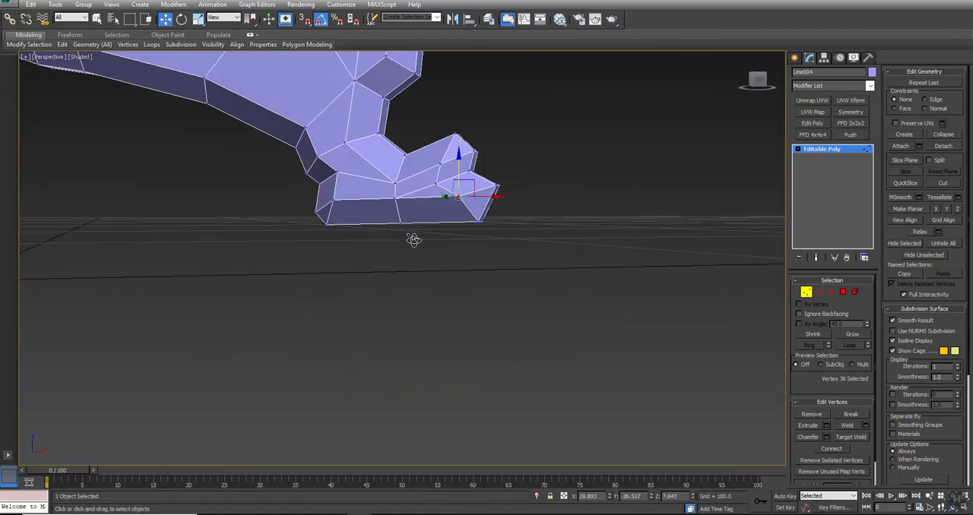
key(2)
click(417, 198)
ctrl+click(381, 199)
alt+middle_drag(384, 209, 300, 239)
key(w)
ctrl+click(467, 199)
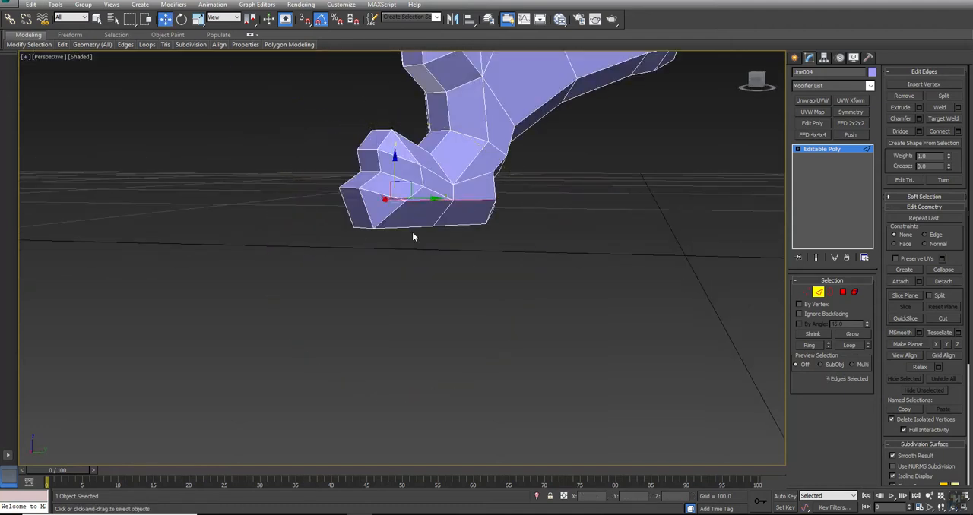
key(alt+w)
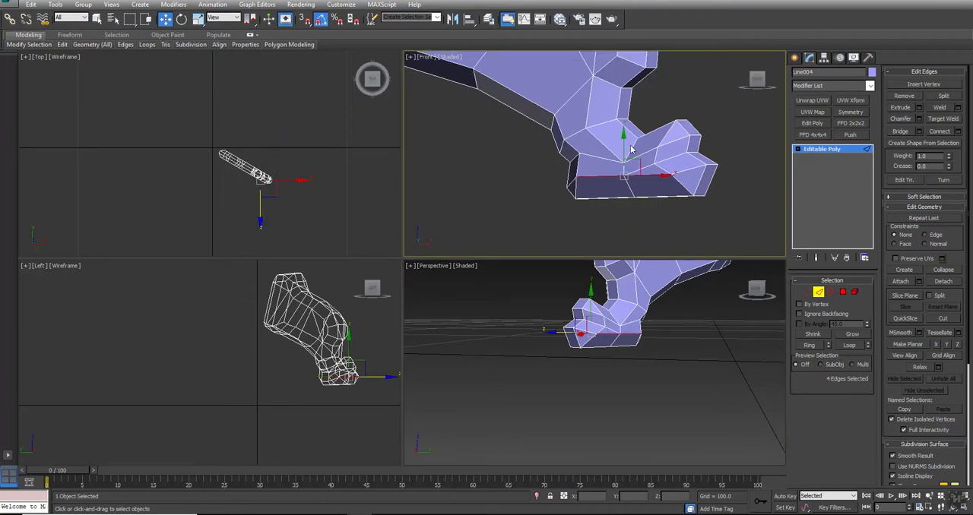
drag(621, 143, 621, 166)
- Select the row of vertices along the foot's underside in the front view and flatten them with Make Planar
key(1)
key(F3)
mouse_move(529, 222)
mouse_down()
mouse_move(739, 211)
mouse_move(750, 198)
mouse_up()
middle_drag(648, 324, 651, 308)
key(alt+w)
alt+middle_drag(475, 307, 473, 273)
key(w)
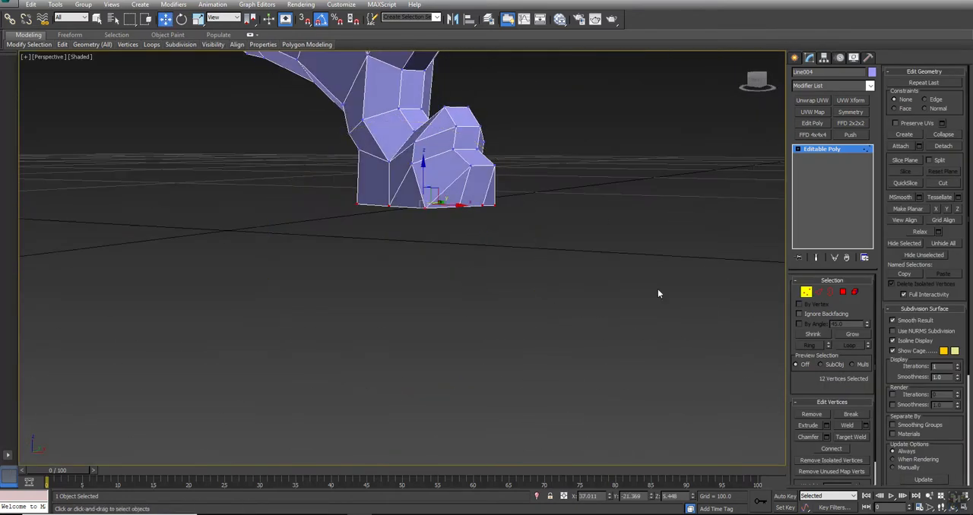
click(948, 211)
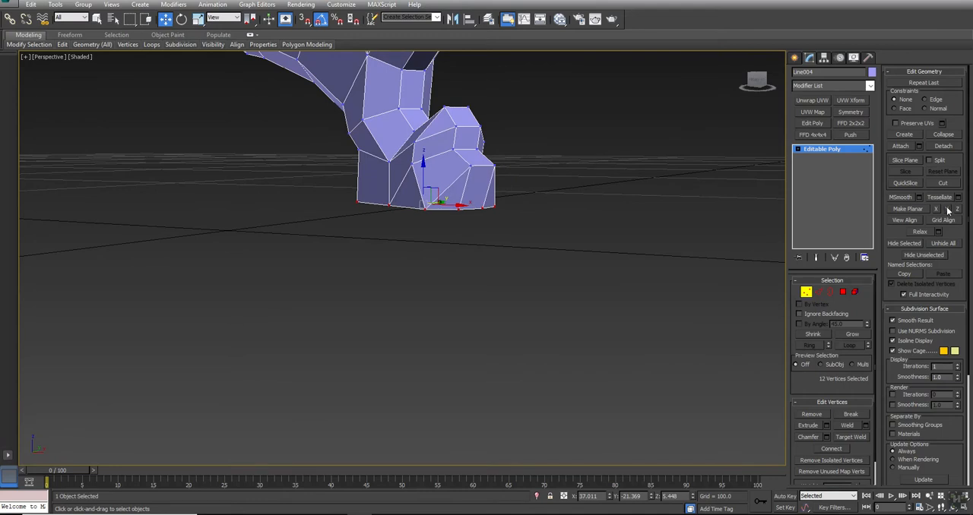
click(413, 244)
right_click(413, 243)
click(399, 222)
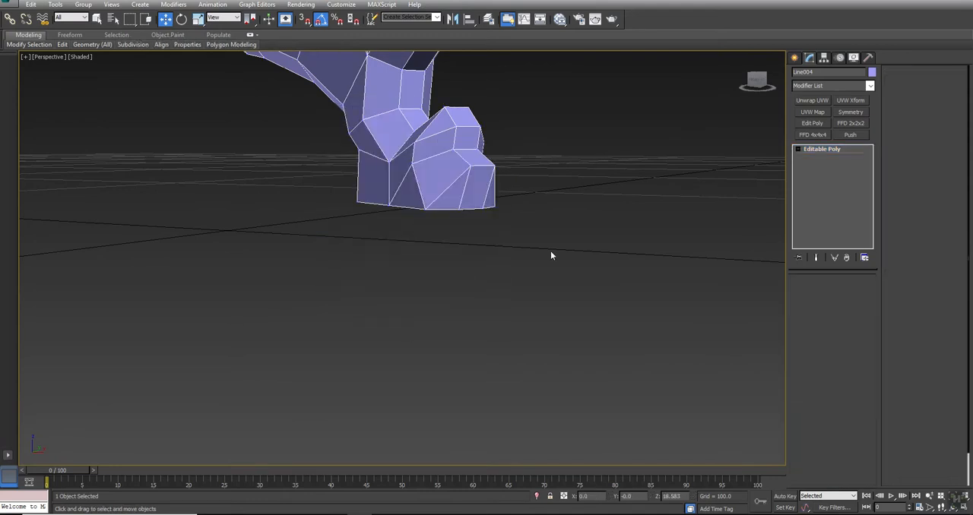
- Unhide all hidden objects so the complete table surrounds the finished leg again
click(563, 257)
click(446, 180)
alt+middle_drag(445, 180, 421, 282)
key(z)
key(ctrl+r)
mouse_move(421, 283)
mouse_down()
mouse_move(431, 279)
mouse_move(414, 289)
mouse_up()
alt+middle_drag(414, 289, 415, 289)
right_click(472, 259)
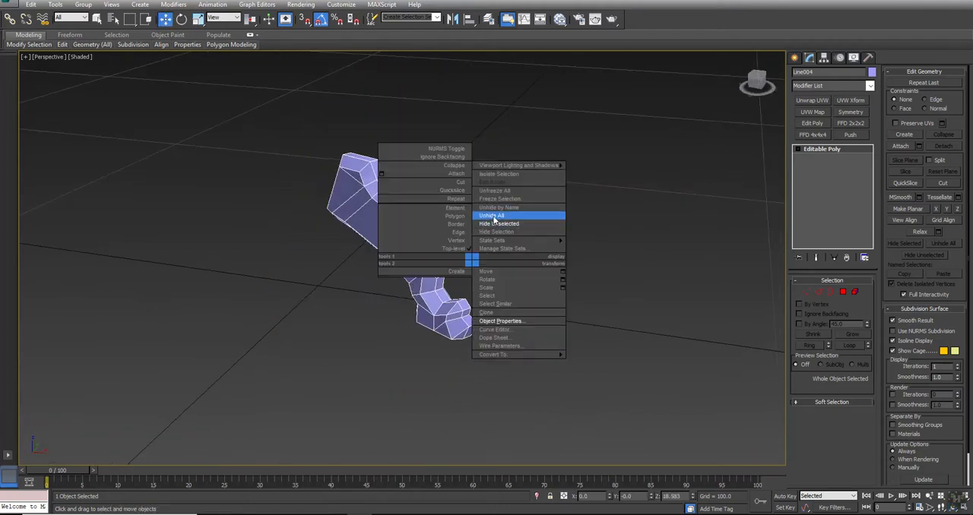
click(493, 216)
scroll(531, 243, down, 2)
key(alt+w)
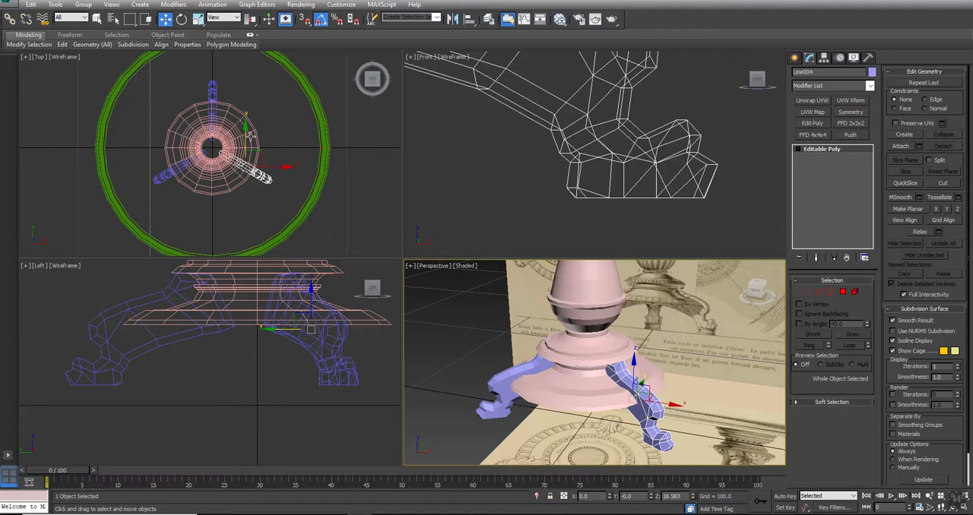
- Hide the tabletop and pedestal objects and show the top view shaded, with the legs over the reference drawing
click(310, 86)
ctrl+click(246, 116)
right_click(248, 114)
click(261, 85)
mouse_move(254, 111)
middle_down()
mouse_move(292, 147)
mouse_move(330, 144)
middle_up()
key(F3)
scroll(304, 137, up, 3)
key(alt+w)
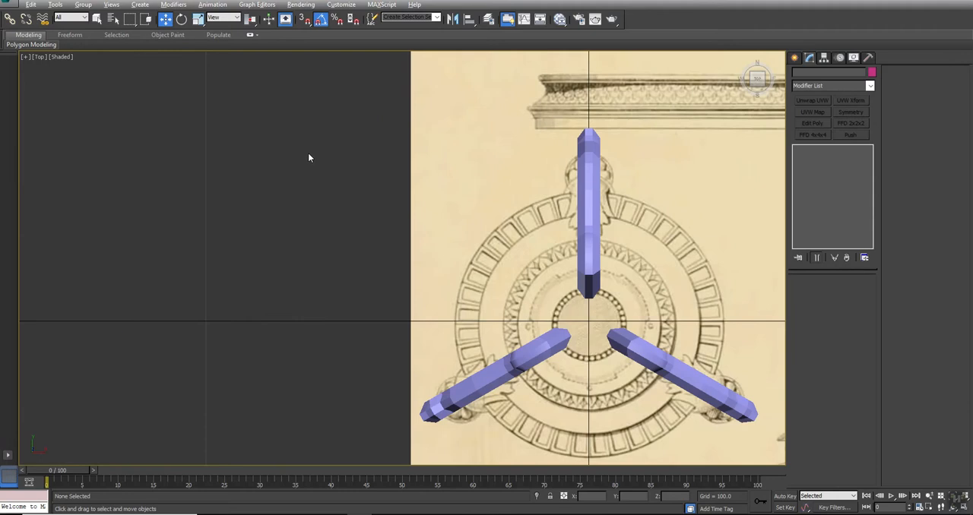
- Apply an FFD 4x4x4 modifier to the leg pointing up in the top view and enter its control-point level
middle_drag(734, 323, 550, 256)
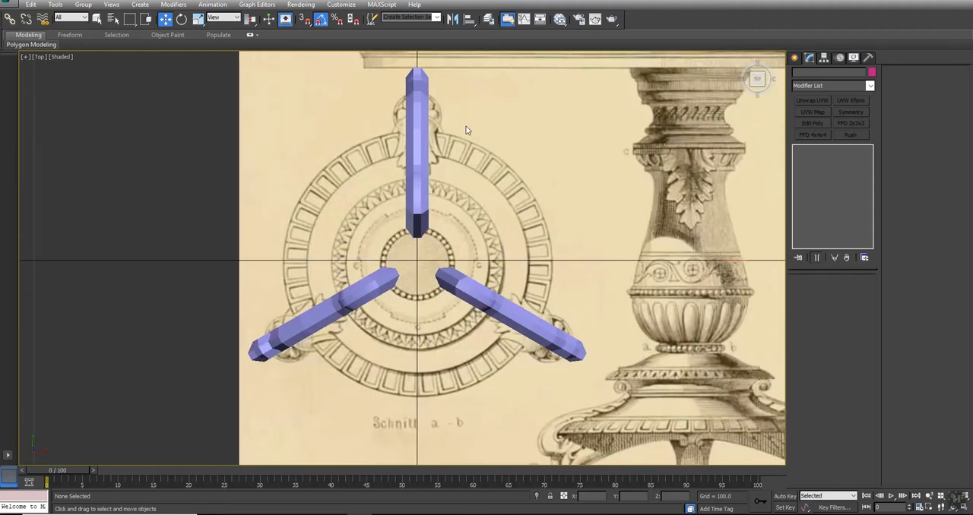
click(419, 127)
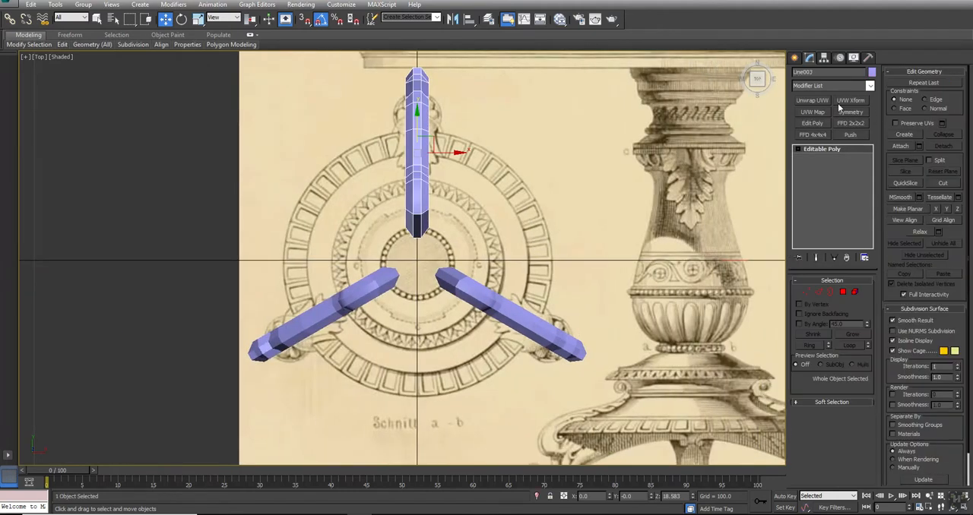
click(810, 134)
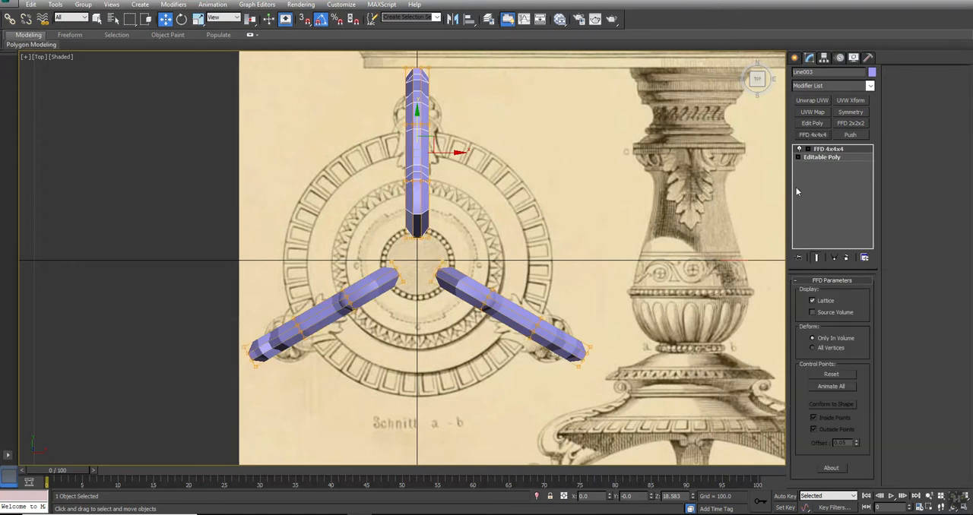
click(808, 149)
click(833, 158)
middle_drag(613, 327, 589, 346)
key(alt+w)
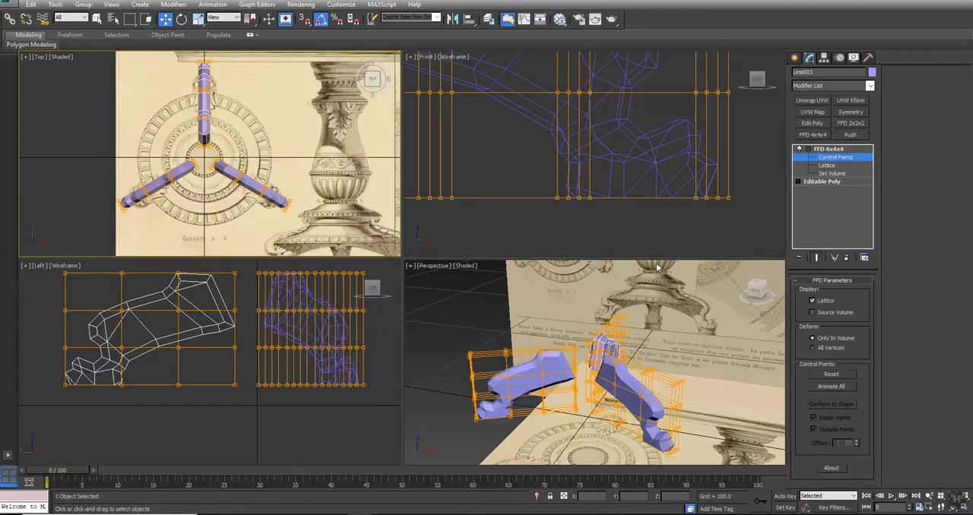
- Select the lowest lattice control points around the foot and scale them wider sideways in the top view
drag(768, 171, 519, 221)
scroll(586, 183, down, 5)
alt+middle_drag(591, 450, 552, 339)
scroll(651, 405, up, 3)
drag(669, 371, 587, 333)
alt+middle_drag(599, 359, 574, 340)
middle_drag(219, 86, 258, 154)
scroll(258, 155, up, 2)
key(r)
drag(293, 154, 348, 167)
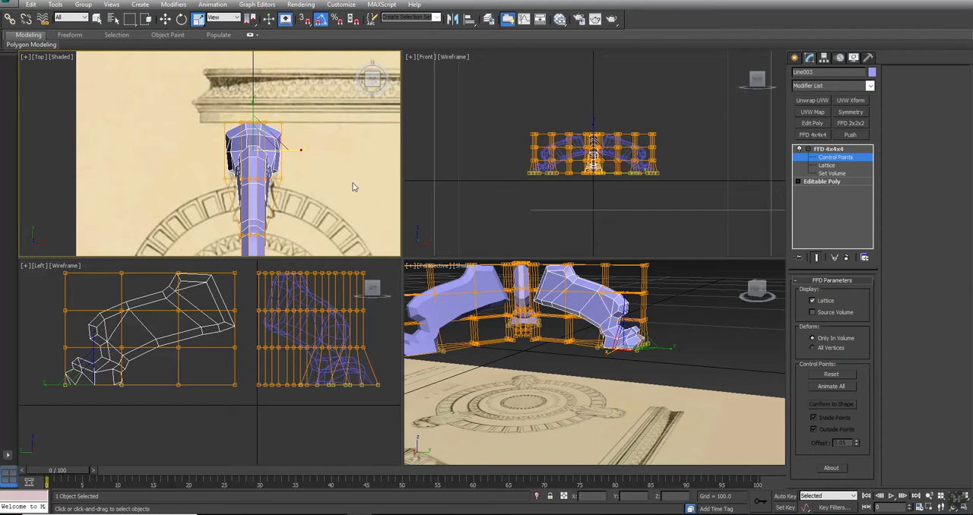
- Collapse the FFD 4x4x4 modifier into the leg's editable poly
middle_click(452, 306)
key(alt+w)
mouse_move(453, 306)
alt+middle_down()
mouse_move(380, 313)
mouse_move(369, 289)
mouse_move(428, 299)
mouse_move(482, 266)
mouse_move(531, 304)
mouse_move(558, 309)
mouse_move(452, 300)
alt+middle_up()
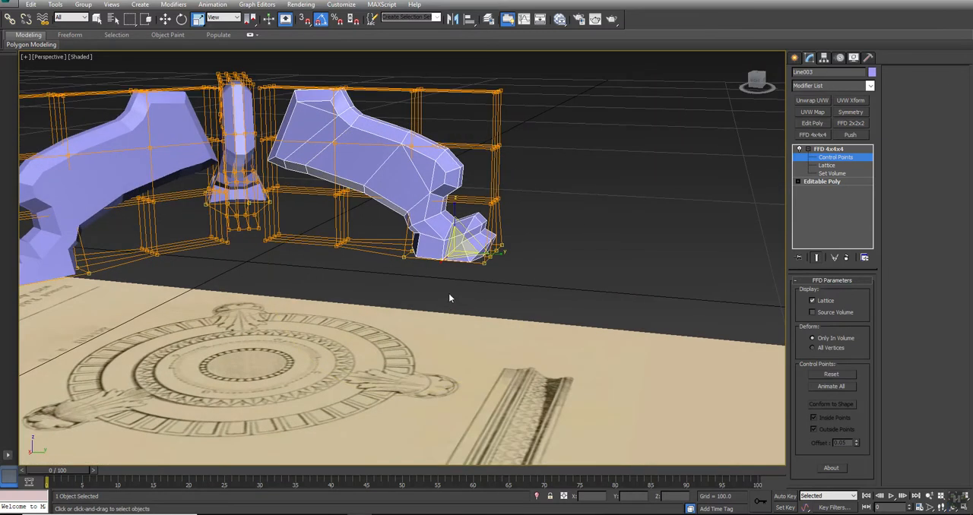
alt+middle_drag(408, 220, 348, 251)
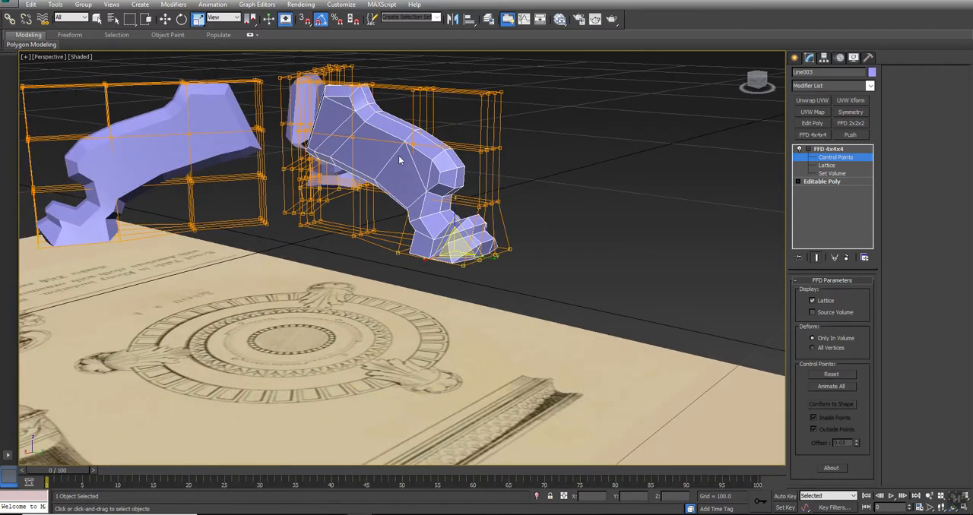
middle_drag(335, 206, 367, 244)
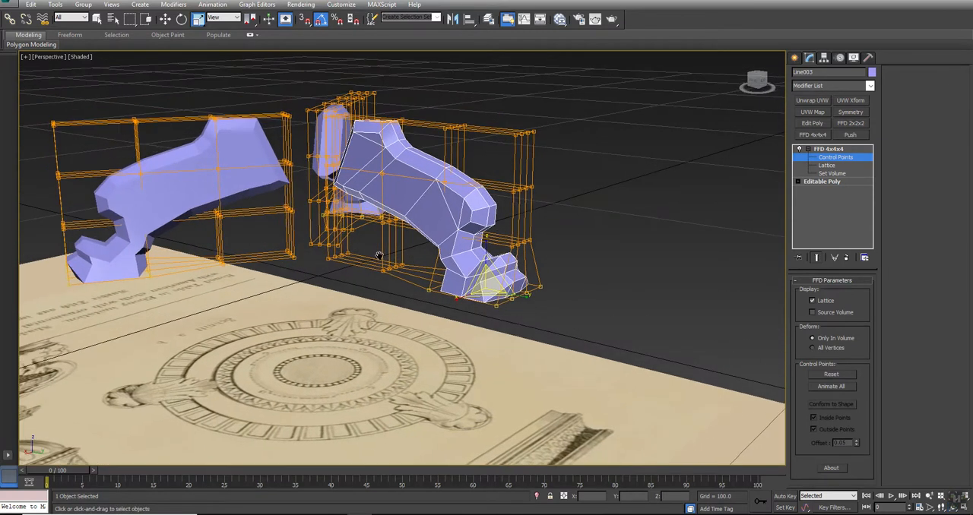
right_click(829, 150)
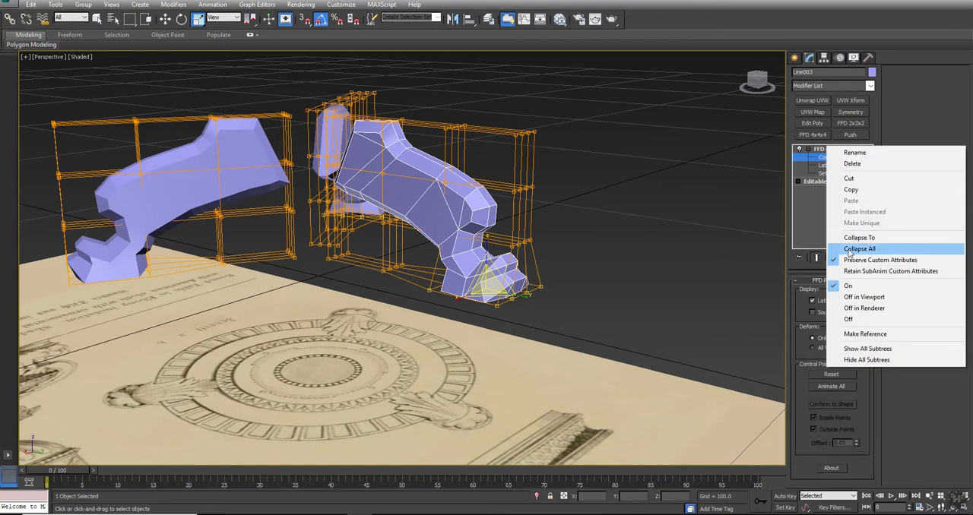
click(848, 234)
click(531, 296)
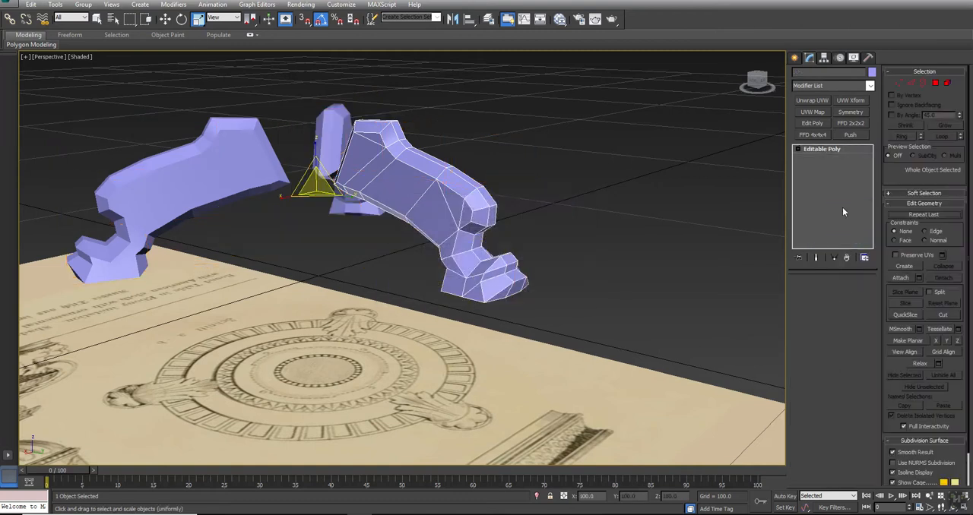
- Select the whole leg element and auto-smooth its polygons with a threshold of 45
key(ctrl+a)
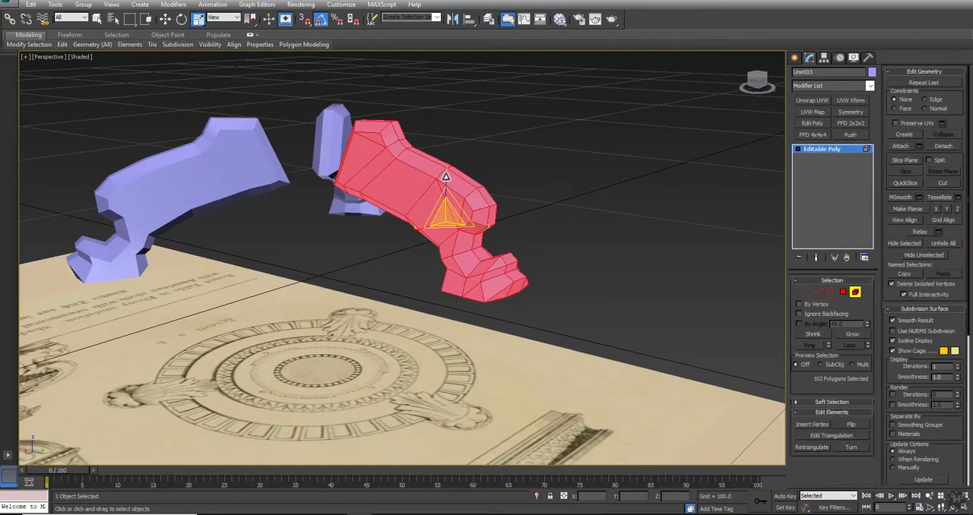
click(928, 72)
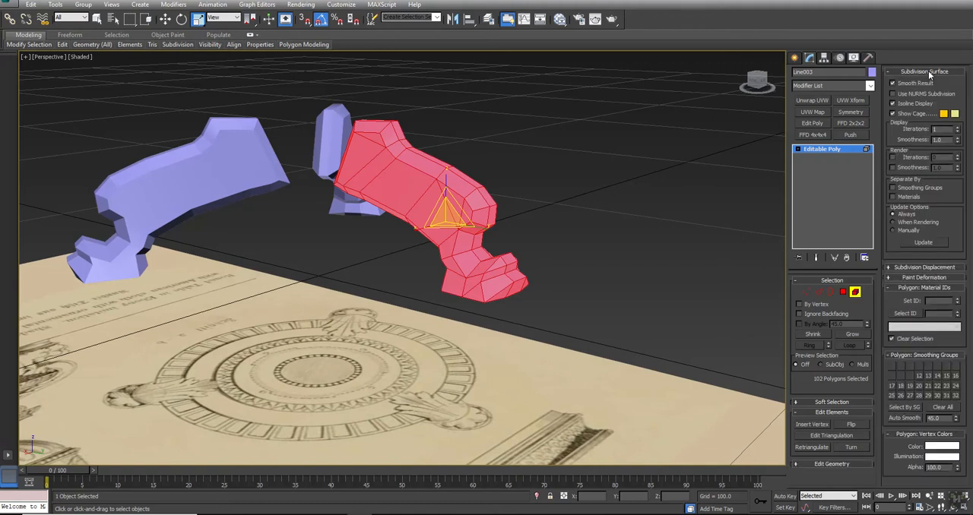
click(929, 72)
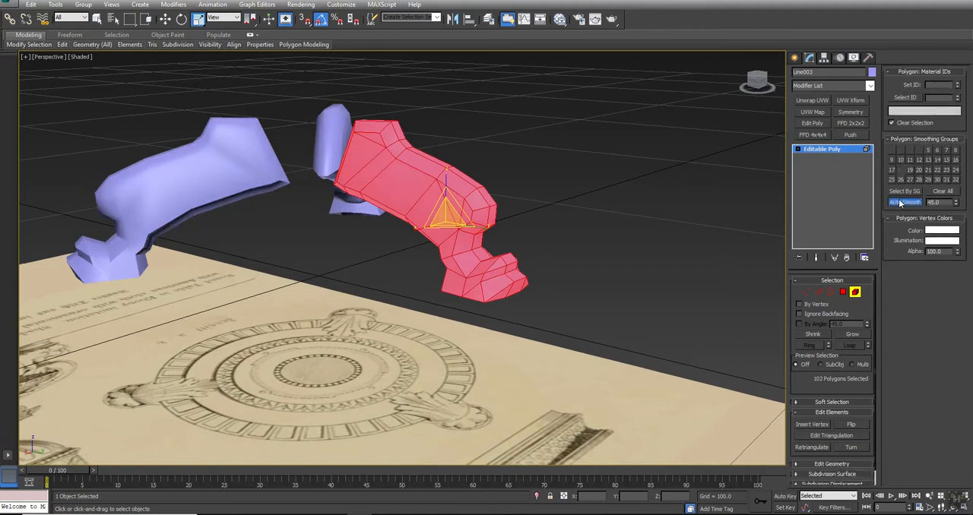
click(603, 213)
alt+middle_drag(282, 223, 301, 235)
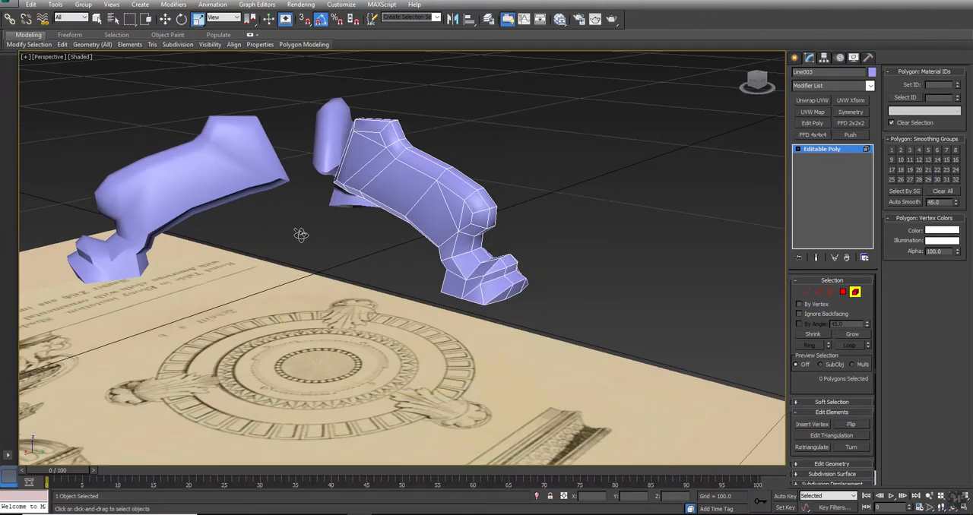
- Select all of the leg's polygons, clear their smoothing groups and assign smoothing group 1
click(842, 291)
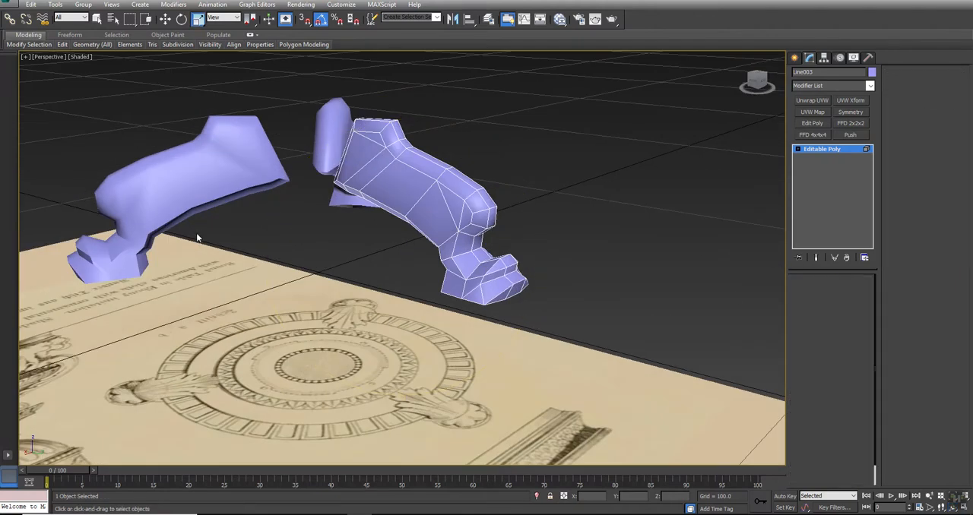
click(368, 133)
ctrl+click(354, 163)
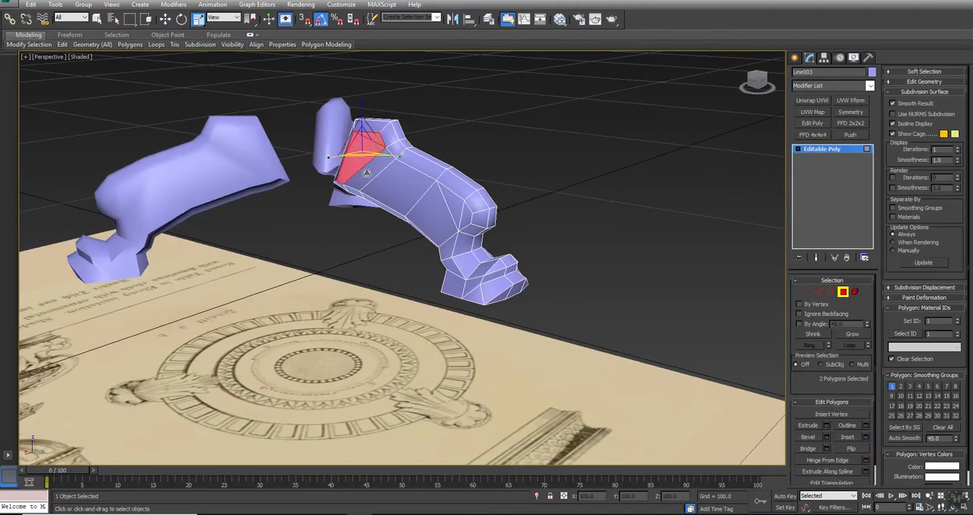
alt+middle_drag(456, 225, 426, 231)
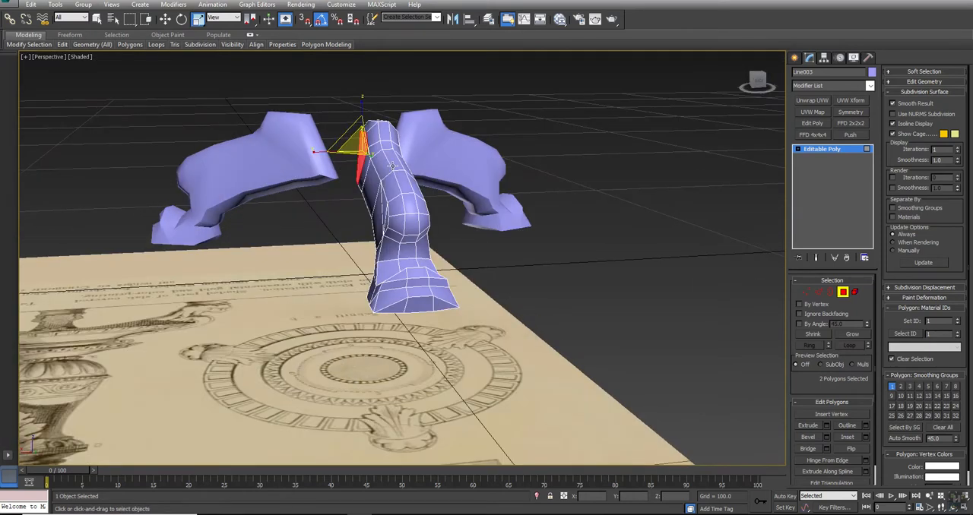
drag(424, 189, 327, 343)
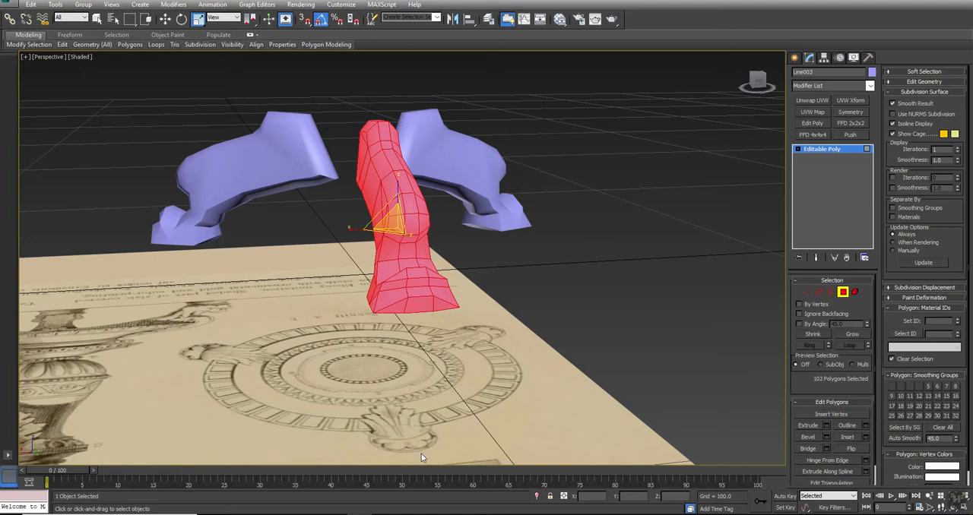
click(942, 429)
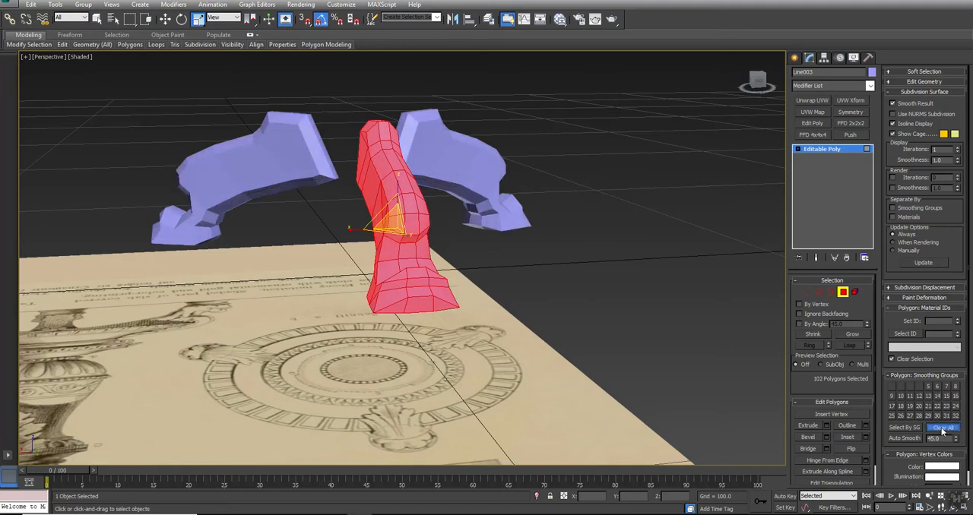
click(893, 388)
click(449, 377)
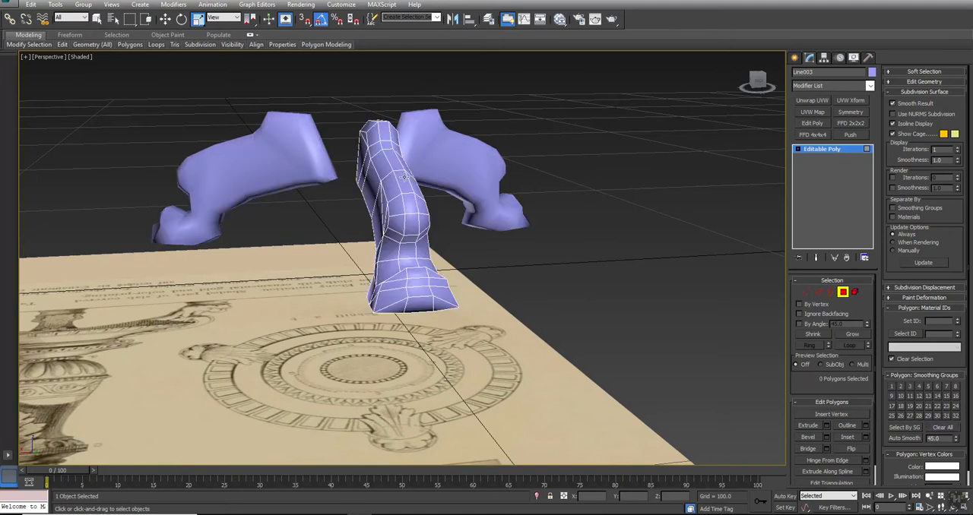
- Select the leg's central polygon strip, grow it by one ring, and replace smoothing group 1 with group 2
click(405, 178)
shift+click(410, 208)
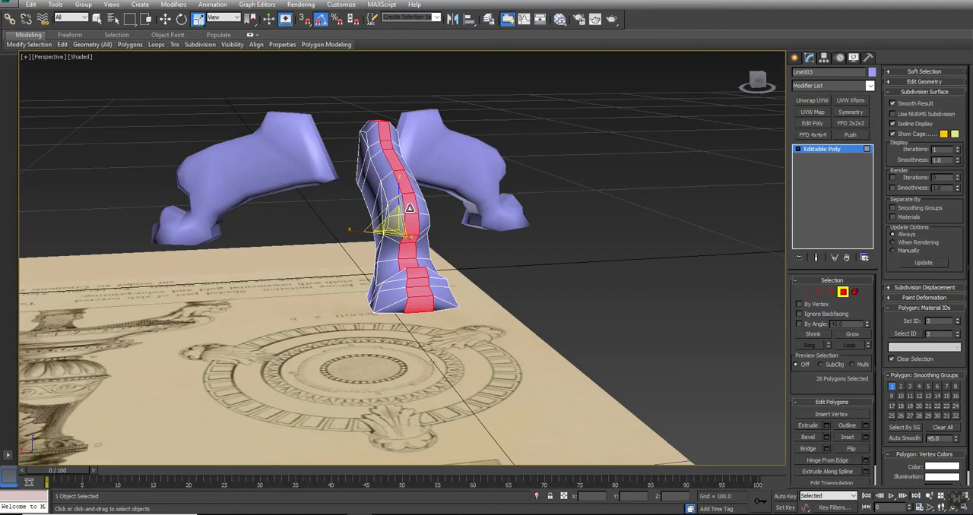
alt+middle_drag(410, 209, 430, 279)
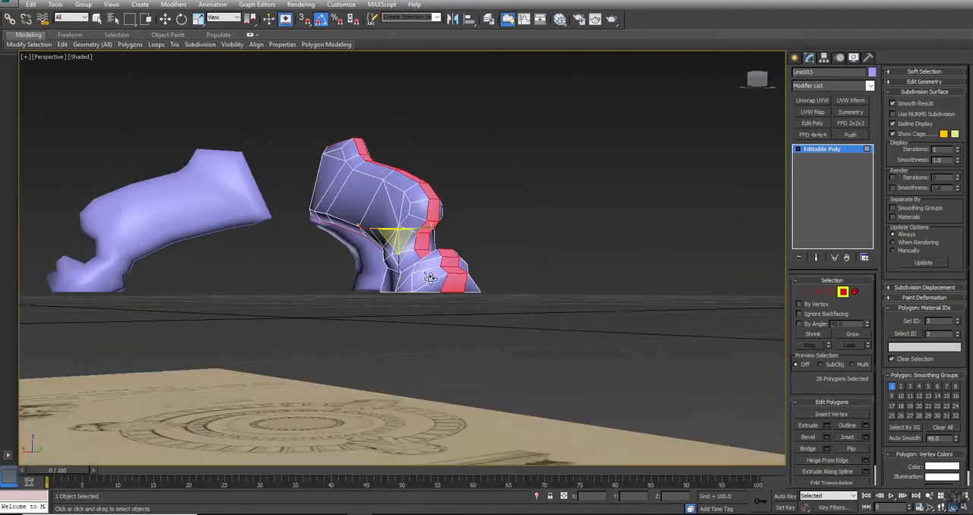
click(853, 336)
alt+middle_drag(346, 313, 363, 325)
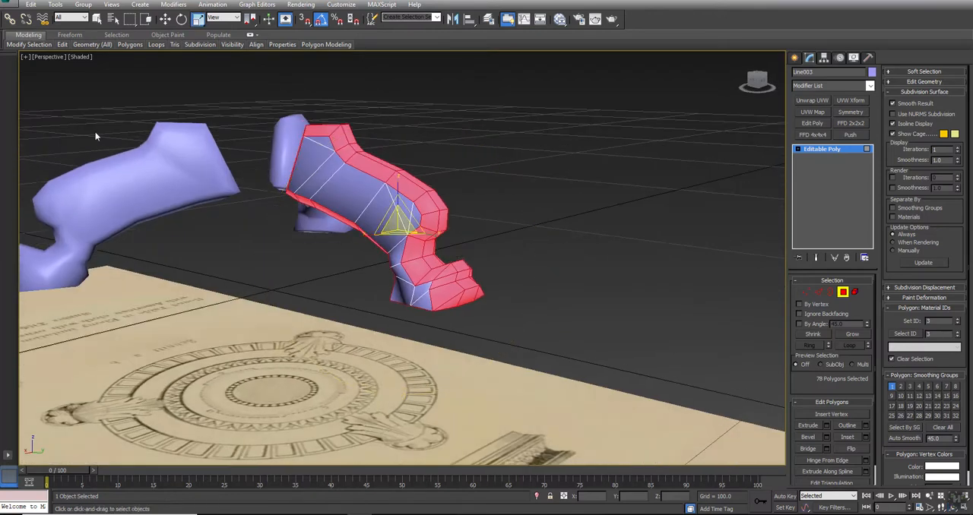
click(892, 387)
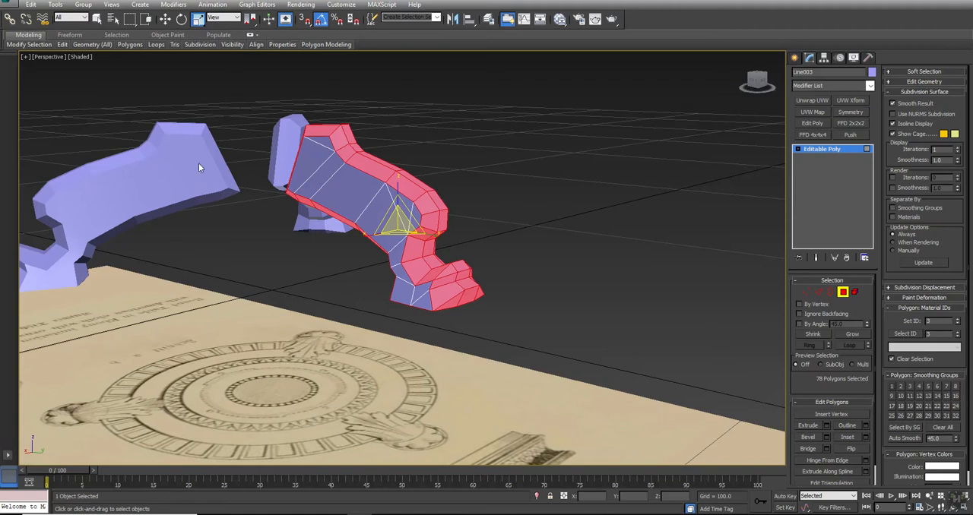
click(901, 387)
- Reduce the selection to the leg's inner end and the foot's lowest polygons, and assign them smoothing group 3 instead of 2
alt+middle_drag(448, 355, 355, 283)
key(alt+w)
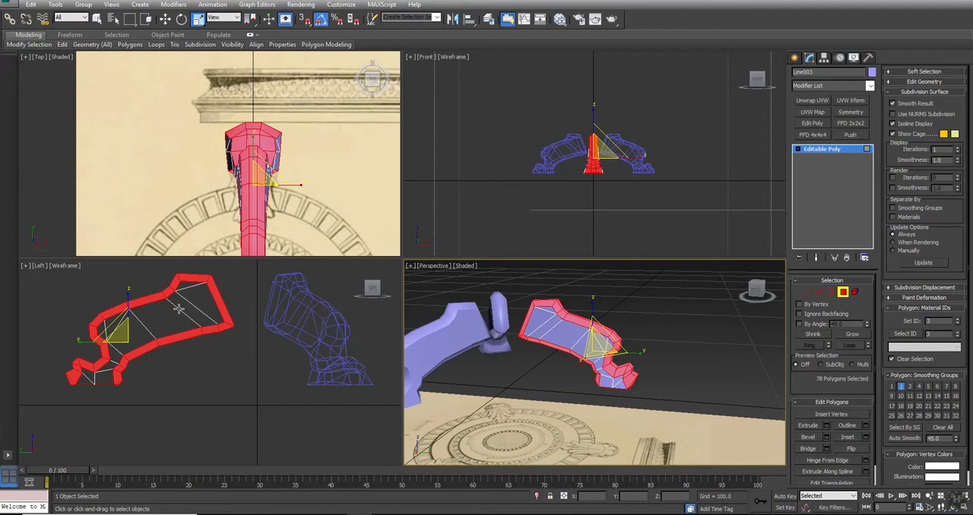
middle_drag(196, 320, 281, 326)
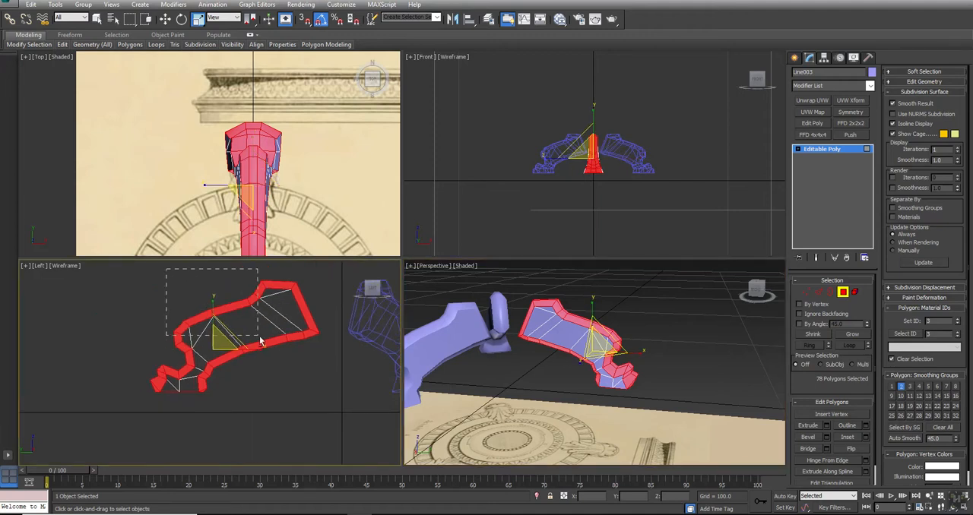
drag(278, 354, 288, 355)
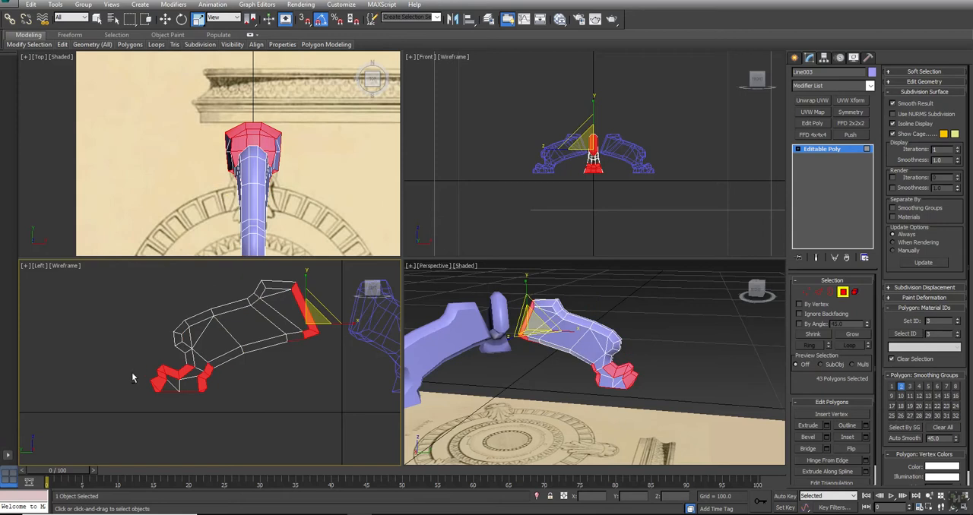
drag(133, 340, 190, 380)
alt+drag(259, 336, 309, 346)
alt+drag(205, 382, 205, 382)
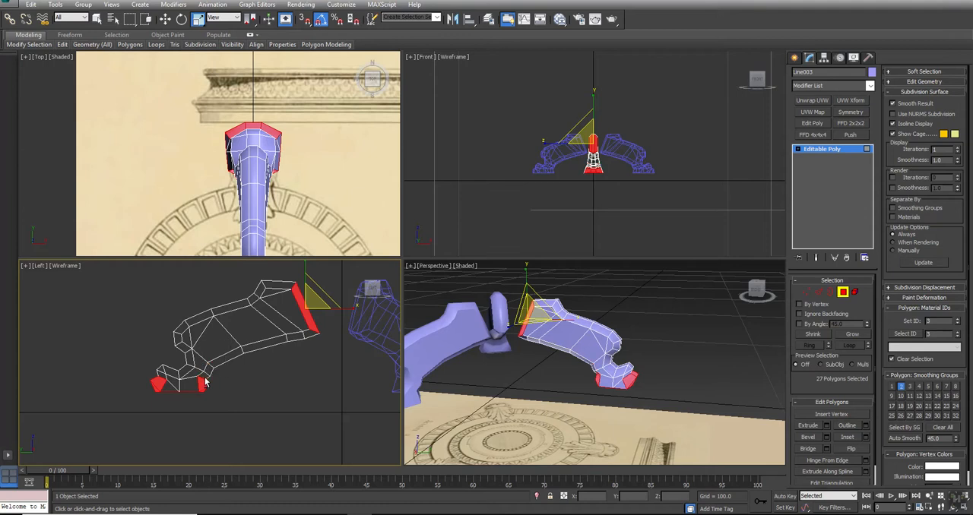
click(910, 386)
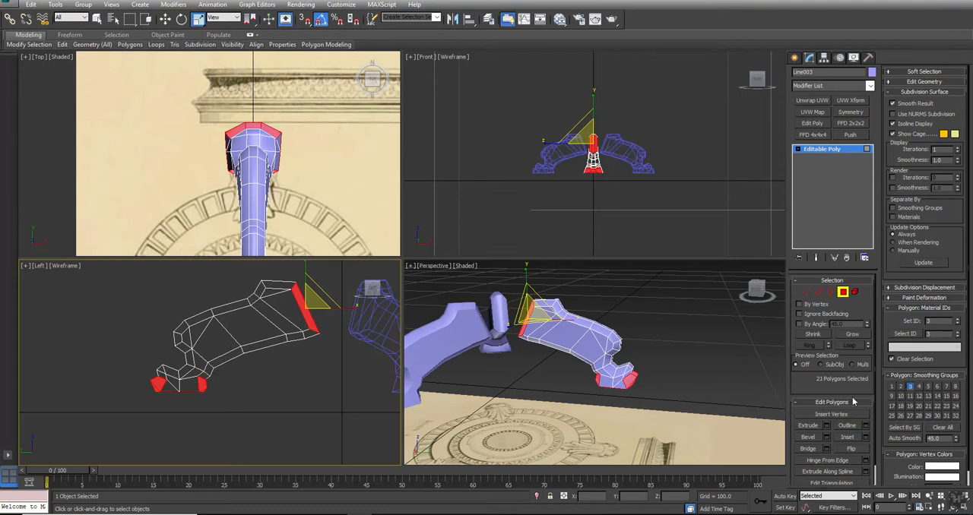
- Reduce the selection to the polygons on the foot's flat underside and remove smoothing group 3 from them
drag(92, 321, 279, 387)
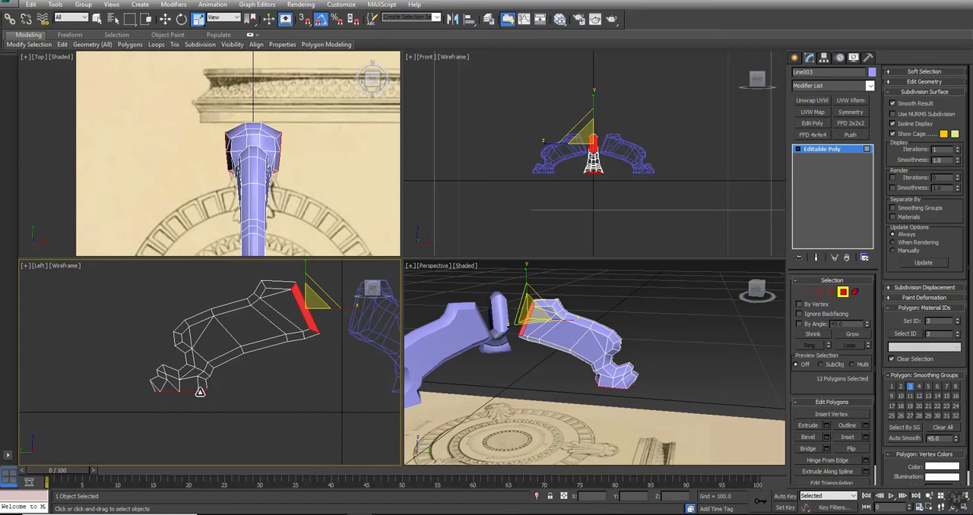
scroll(196, 389, up, 6)
alt+drag(295, 331, 179, 381)
scroll(179, 379, down, 3)
scroll(222, 355, down, 4)
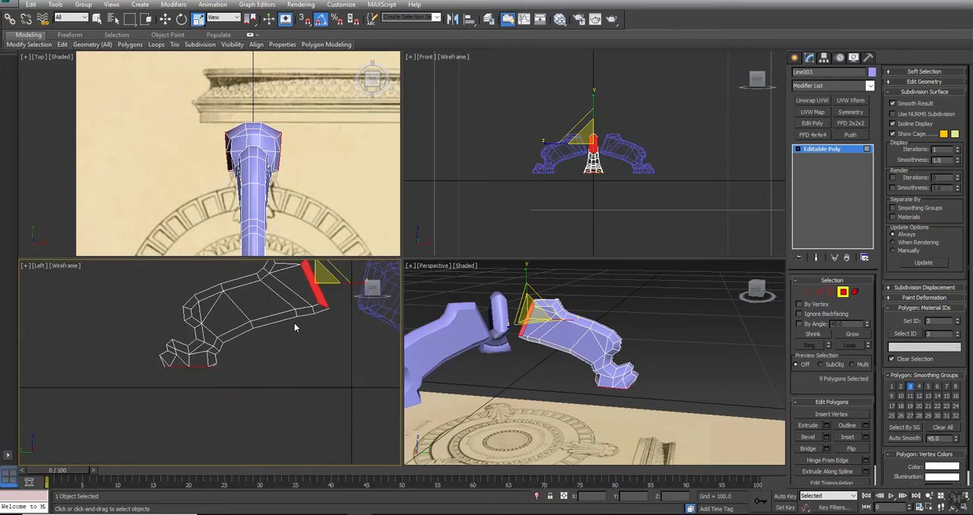
middle_drag(223, 355, 170, 396)
alt+drag(311, 270, 234, 365)
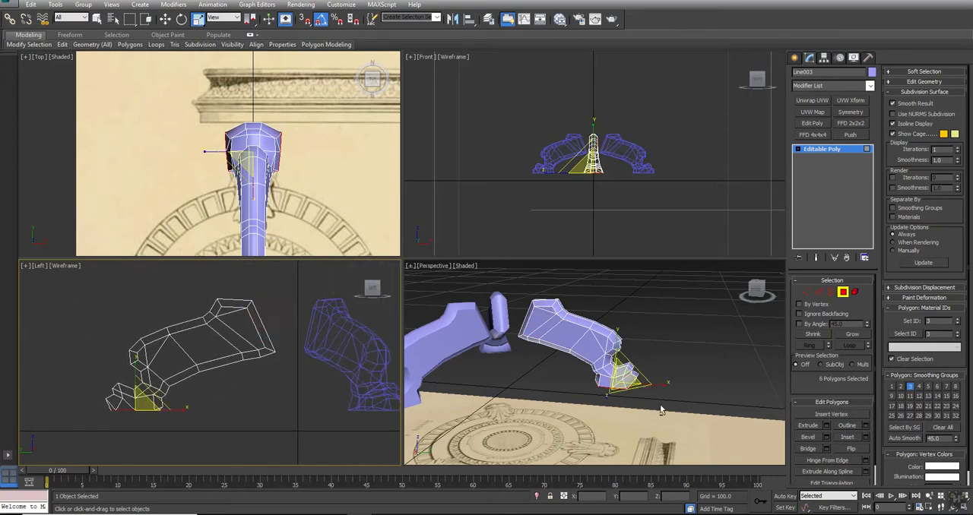
click(910, 387)
- Leave polygon editing on the leg, clear the object selection and unhide all the table's parts
click(674, 367)
key(alt+w)
alt+middle_drag(270, 247, 396, 303)
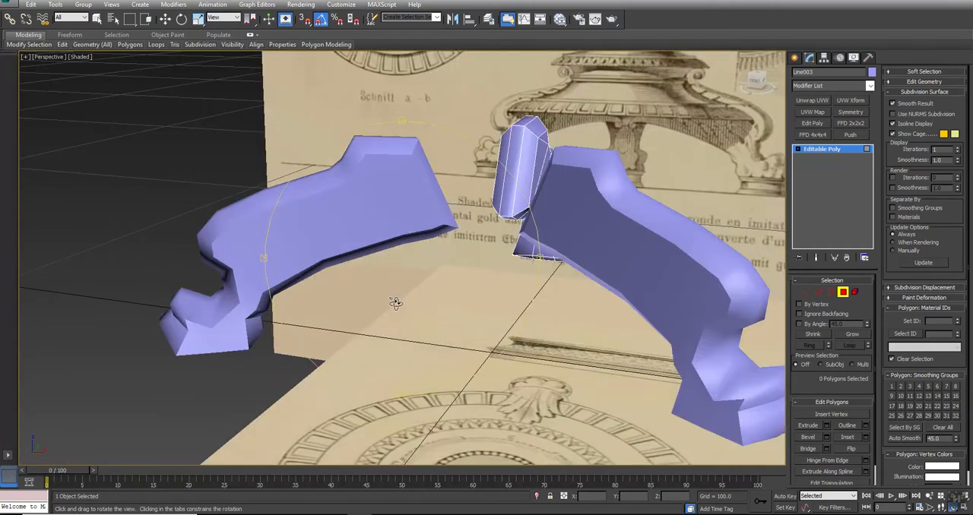
middle_drag(561, 275, 500, 265)
scroll(497, 265, down, 4)
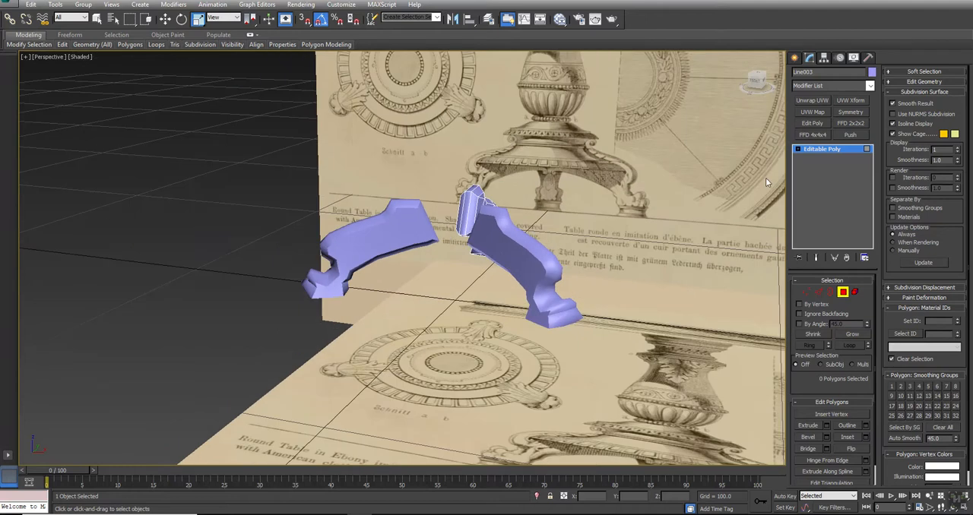
click(819, 149)
middle_drag(608, 257, 521, 245)
scroll(525, 244, down, 4)
click(553, 236)
right_click(554, 236)
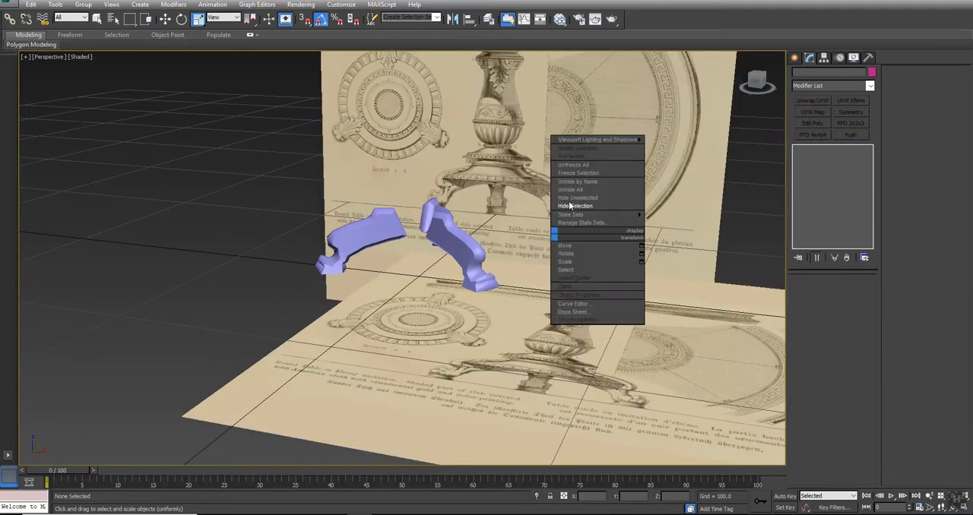
click(572, 190)
- Convert the lathed central column to an editable poly
alt+middle_drag(414, 280, 391, 167)
click(390, 147)
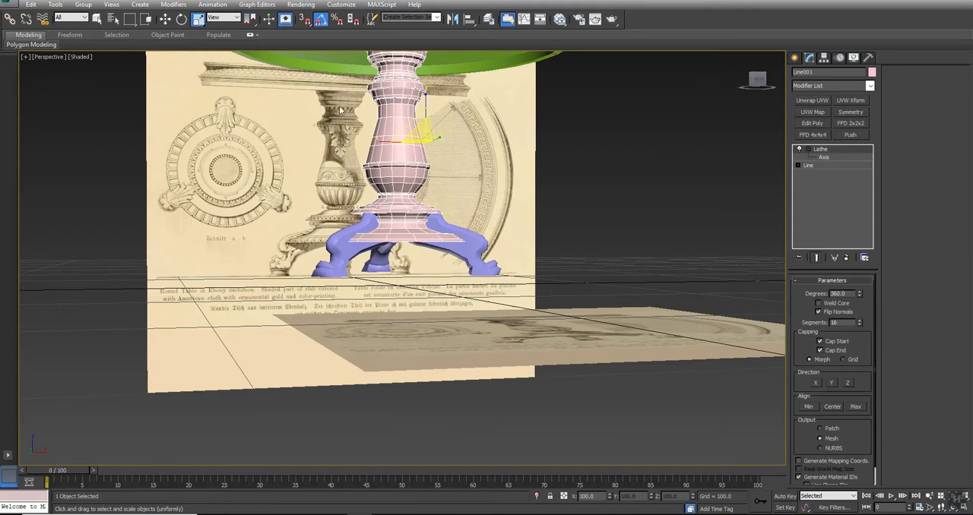
right_click(392, 90)
mouse_move(424, 190)
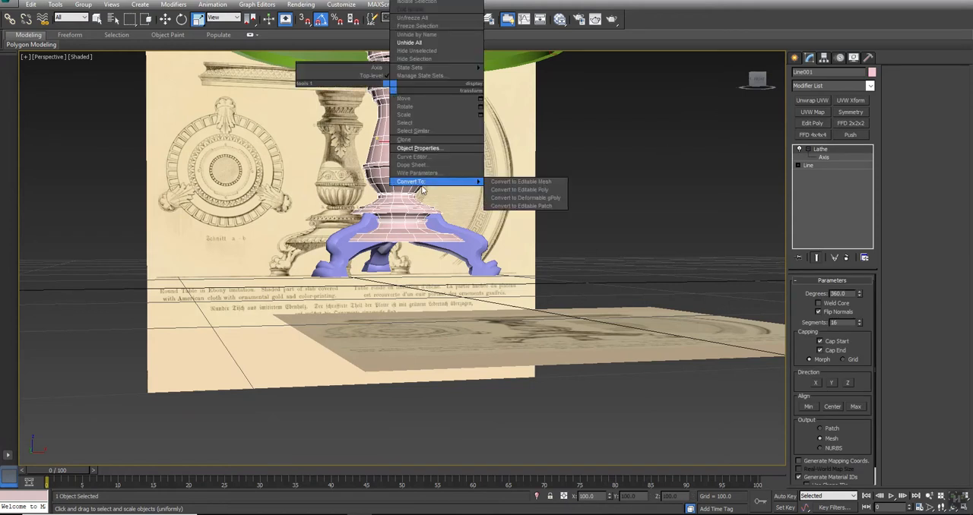
click(541, 193)
- Select the open border at the column's lower end and cap it
click(830, 292)
click(385, 240)
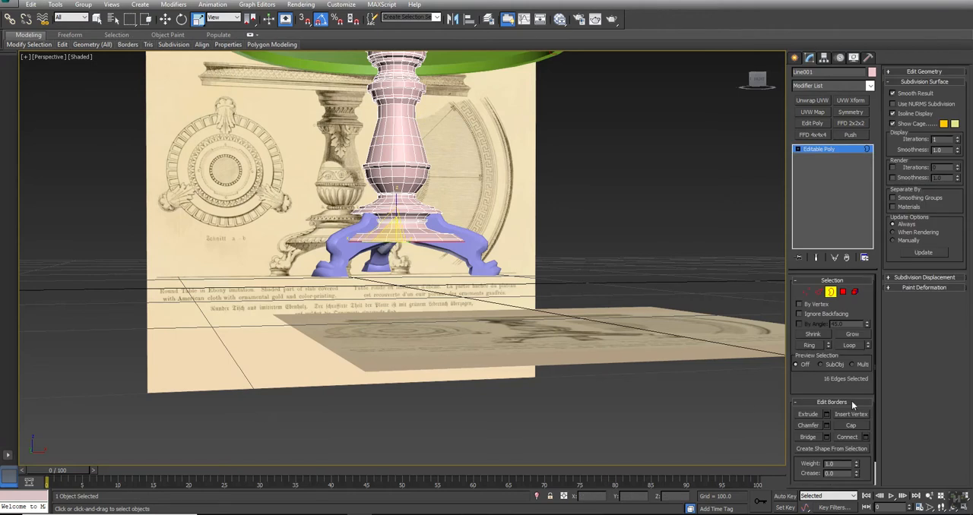
alt+middle_drag(303, 289, 306, 235)
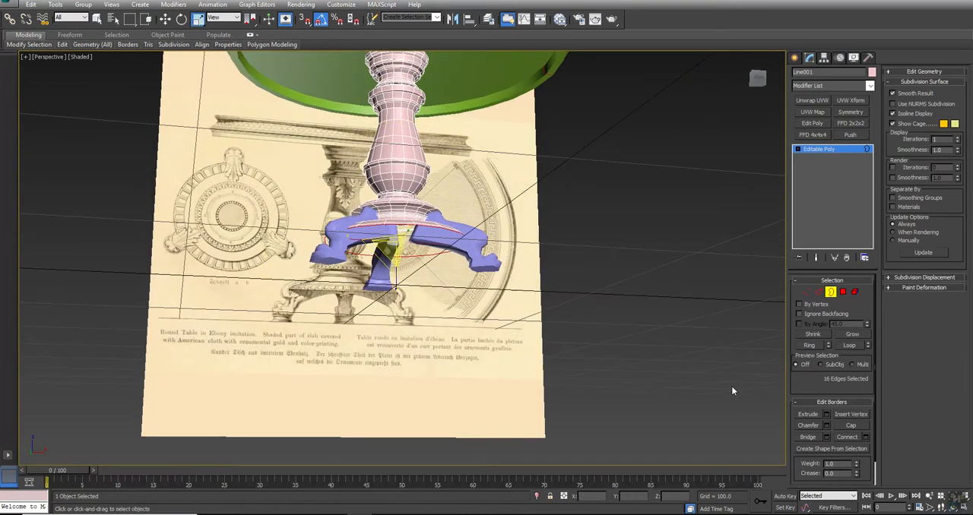
click(844, 426)
click(561, 319)
- In the shaded Front view, draw five overlapping rectangles tracing the outer side of the turned base below the leg's foot on the reference
alt+middle_drag(561, 319, 458, 240)
key(alt+w)
middle_drag(648, 152, 641, 123)
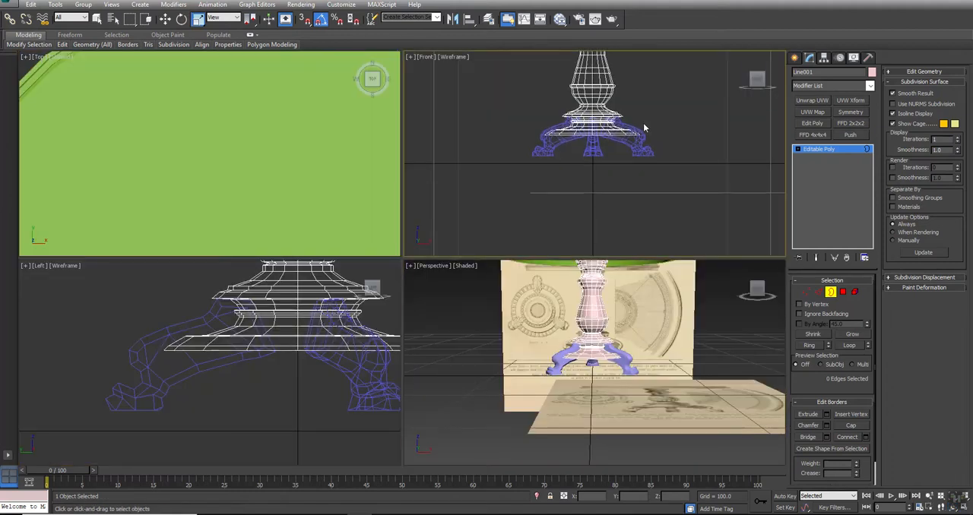
key(F3)
scroll(647, 162, up, 5)
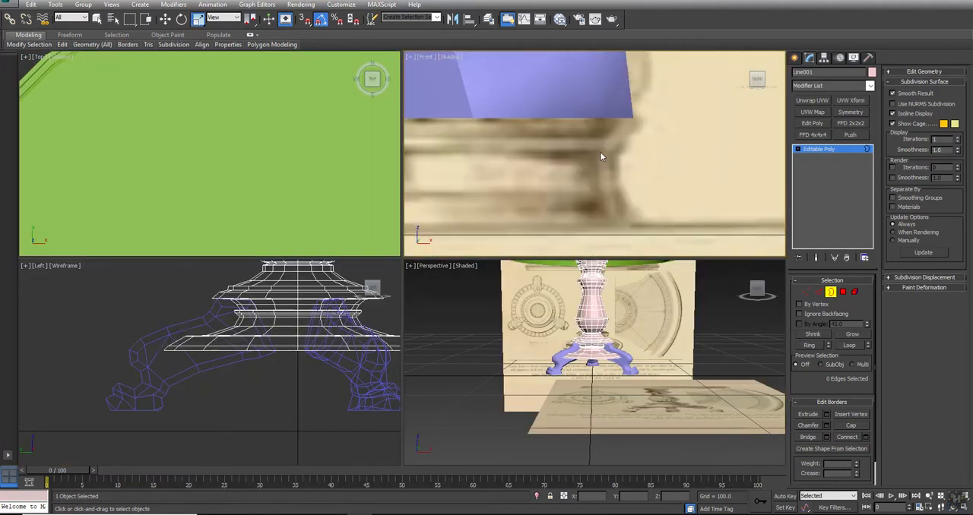
middle_drag(599, 152, 711, 151)
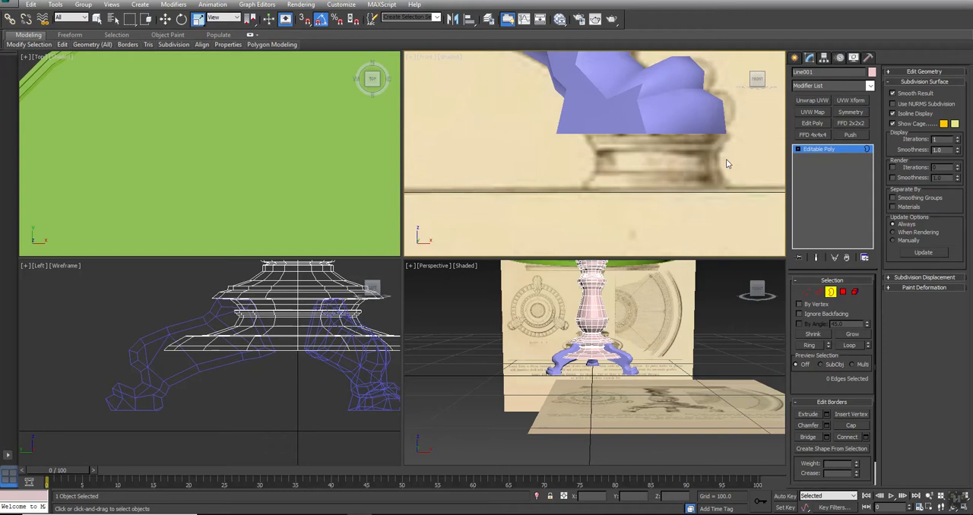
click(830, 292)
click(795, 59)
middle_drag(734, 154, 690, 152)
click(810, 130)
click(852, 130)
drag(637, 129, 686, 188)
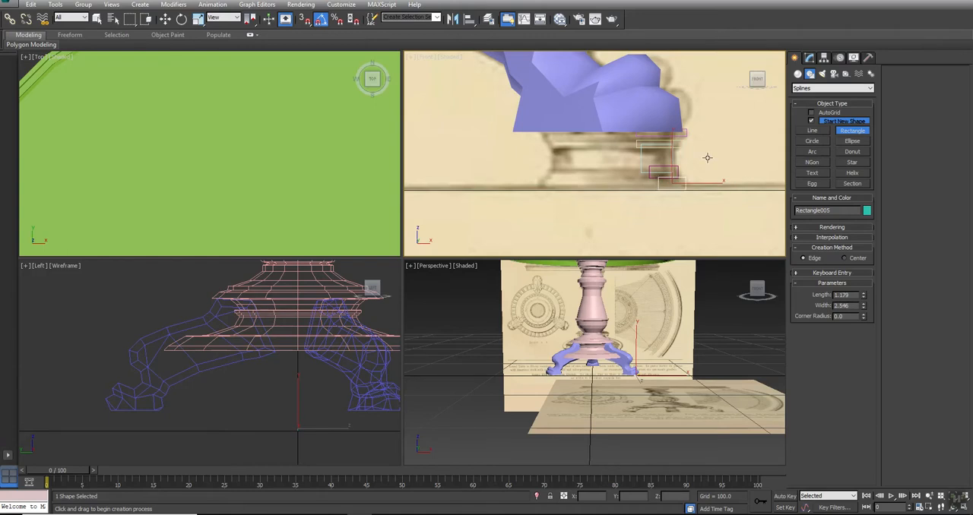
- Draw a closed triangular line bridging the two uppermost rectangles at the outer edge of the base's profile
key(r)
click(812, 131)
scroll(685, 142, up, 5)
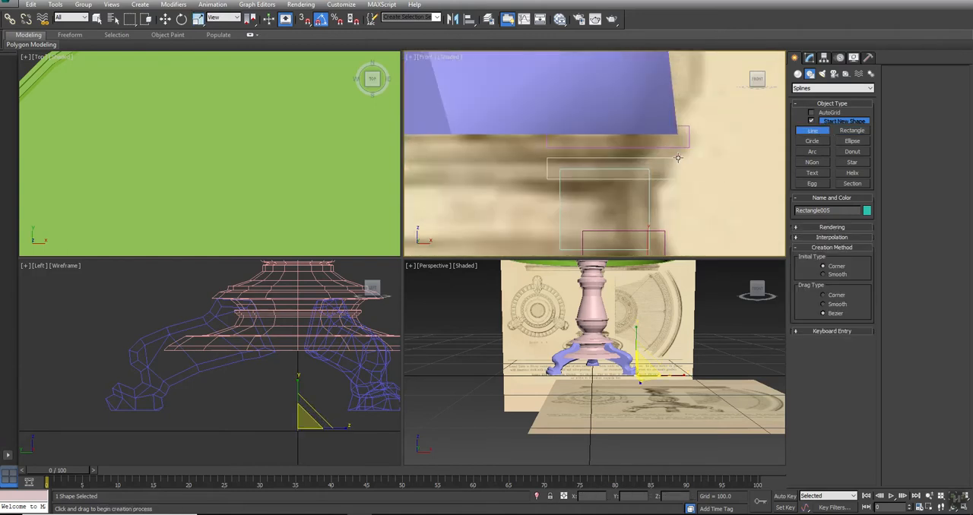
click(682, 144)
click(658, 170)
click(638, 140)
click(683, 144)
click(467, 284)
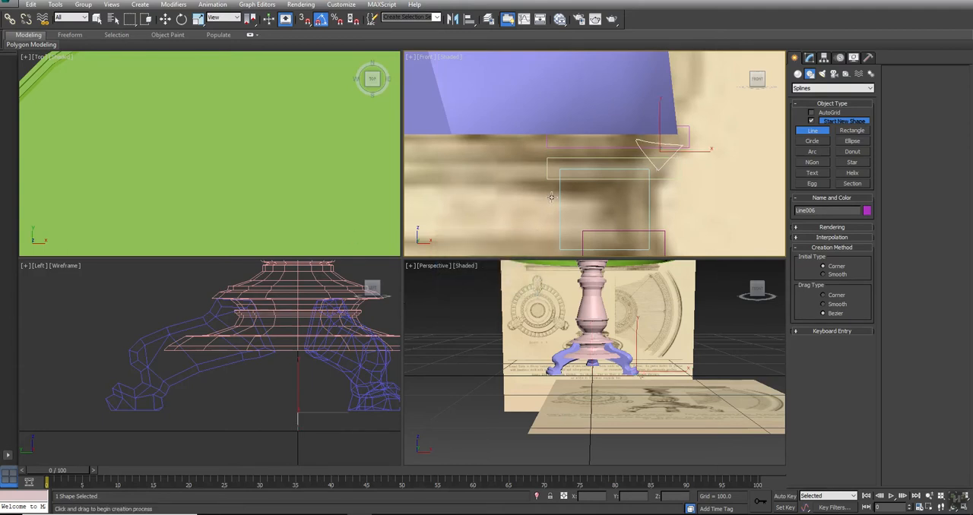
scroll(596, 185, down, 3)
right_click(597, 185)
- Convert the tall middle rectangle of the base's profile to an editable spline
click(613, 167)
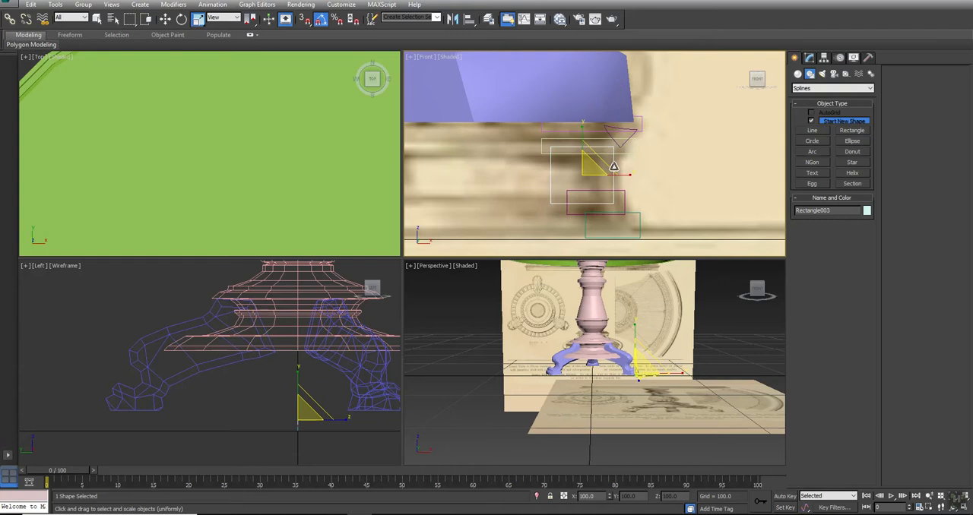
right_click(613, 166)
mouse_move(654, 259)
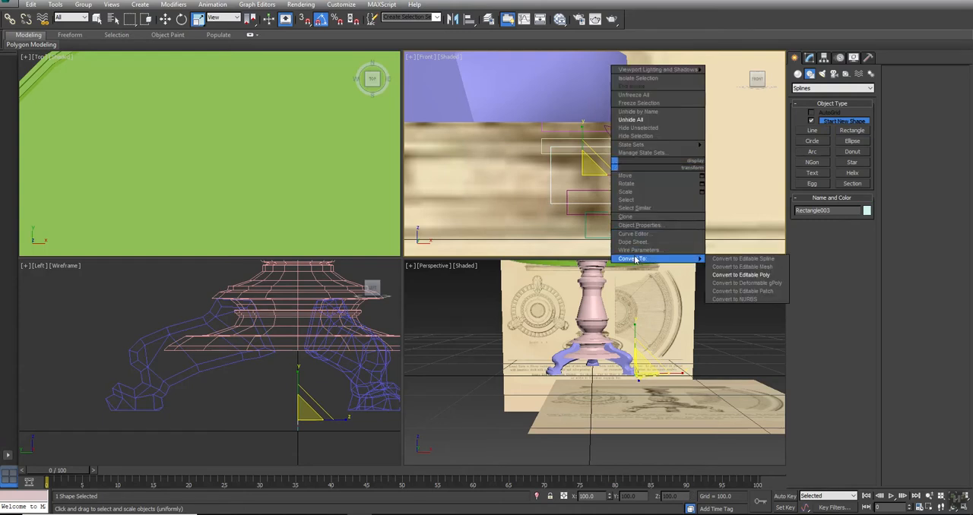
click(746, 259)
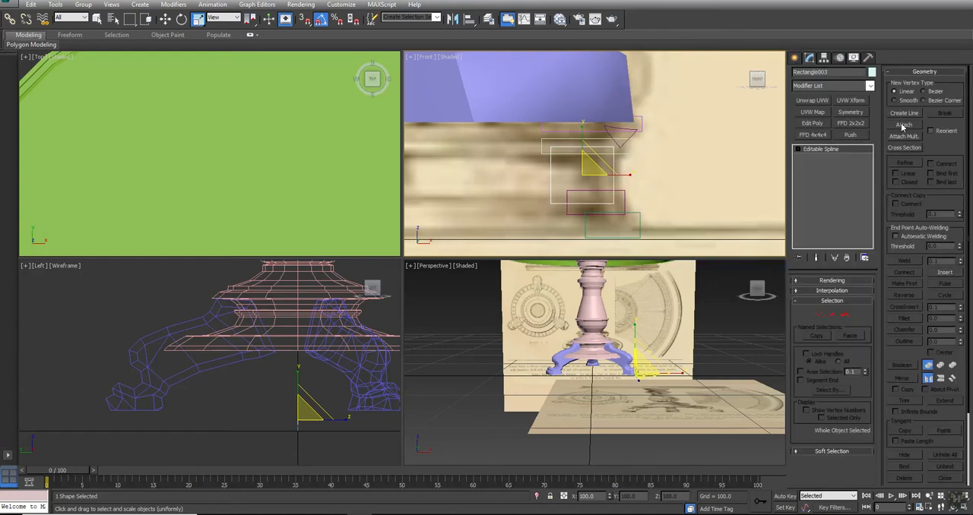
- Attach the other four rectangles and the triangle to the converted middle rectangle
click(904, 125)
click(583, 163)
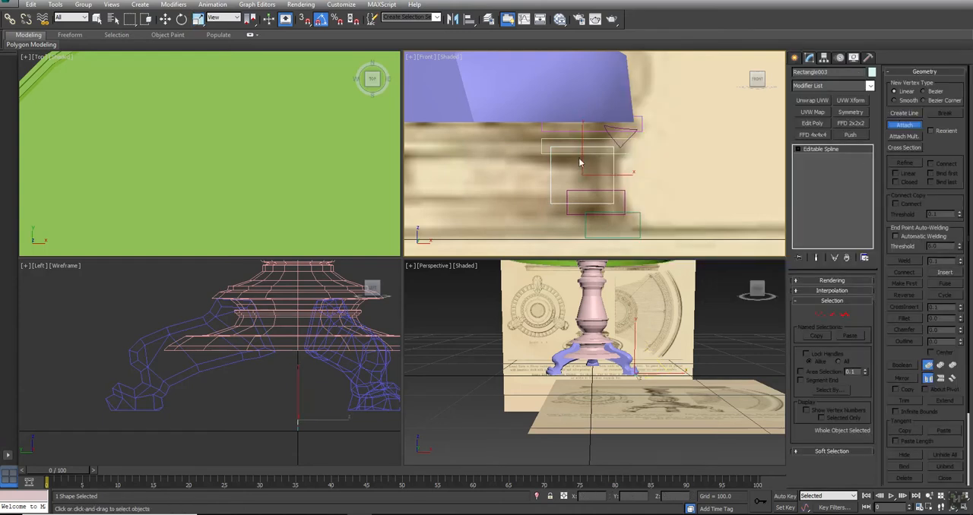
click(616, 138)
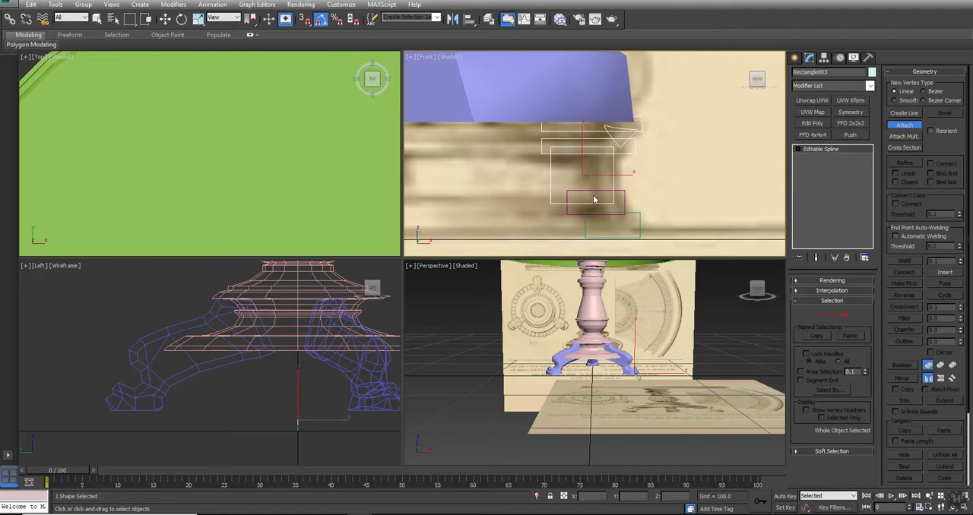
click(620, 189)
key(w)
click(904, 124)
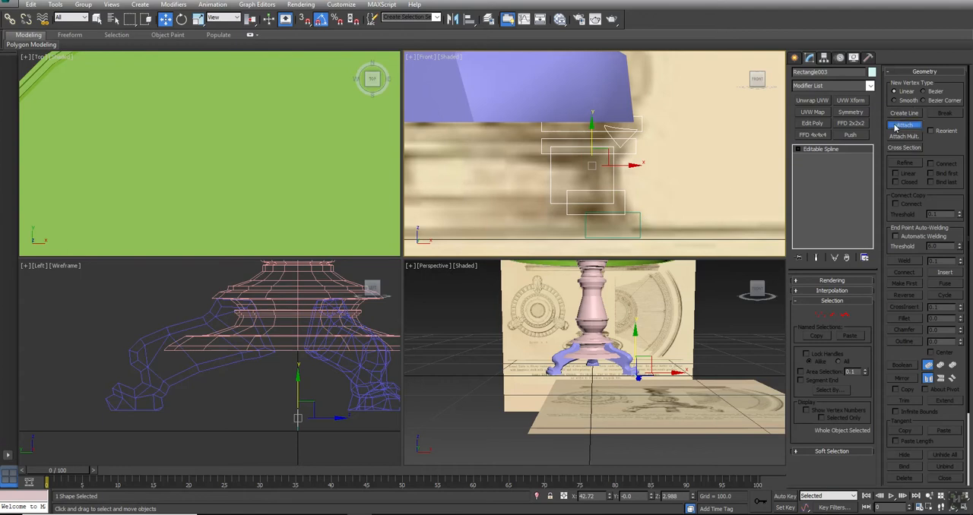
click(631, 213)
- Merge the middle rectangle with the other overlapping splines of the base's profile using Boolean Union
key(1)
click(614, 171)
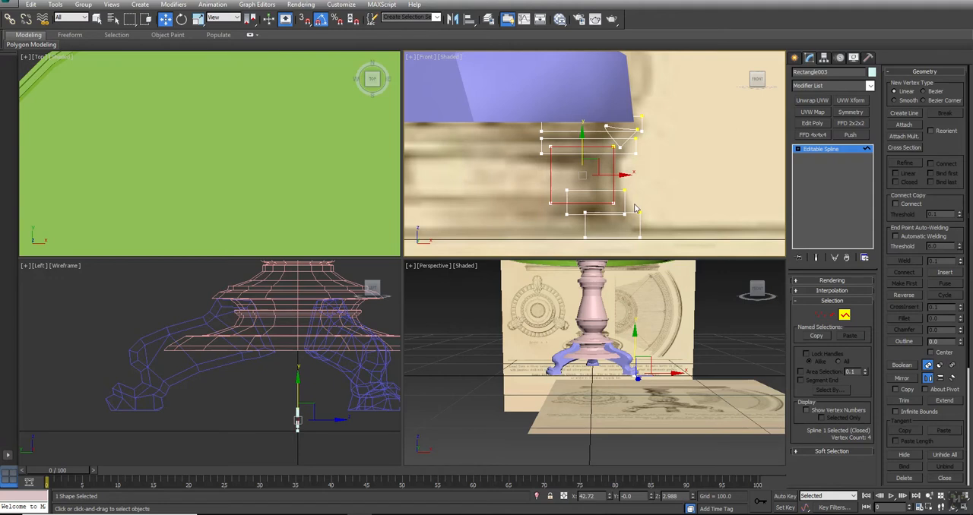
click(901, 366)
click(628, 204)
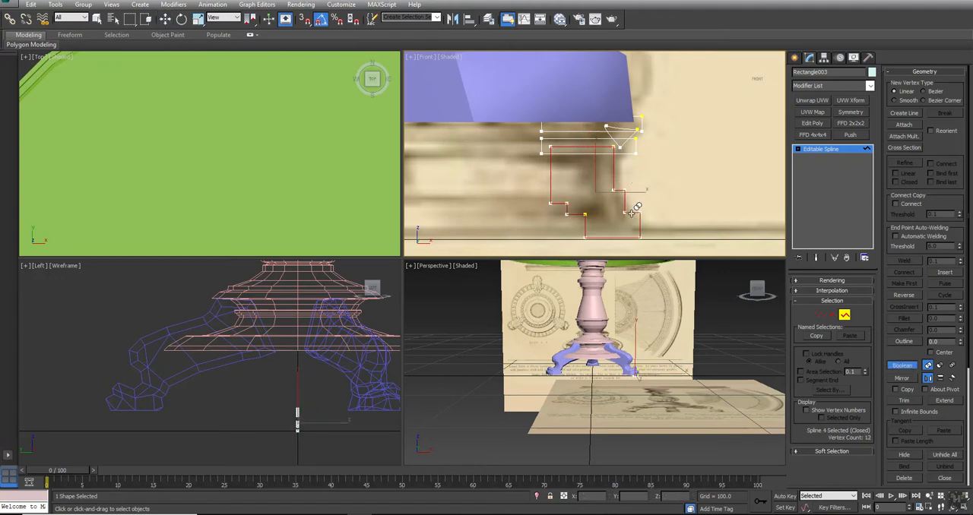
click(629, 152)
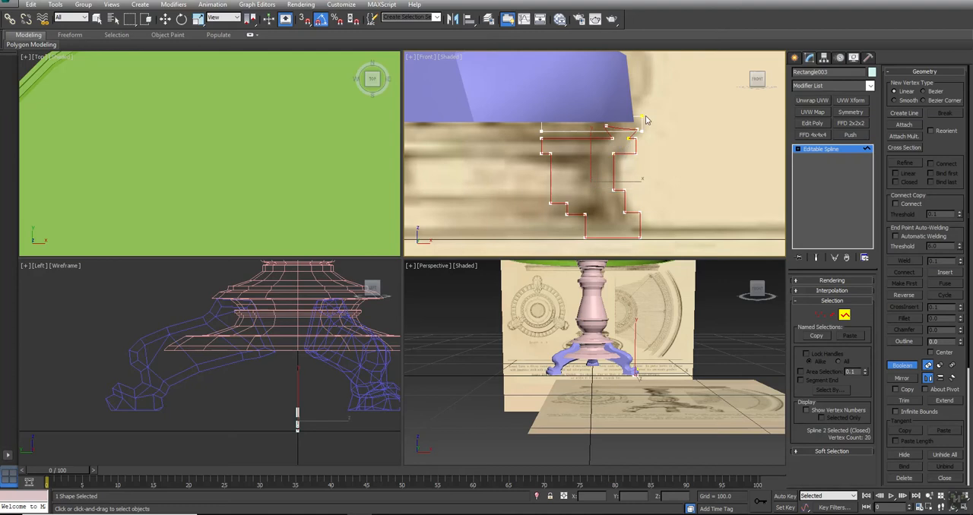
click(640, 122)
right_click(679, 142)
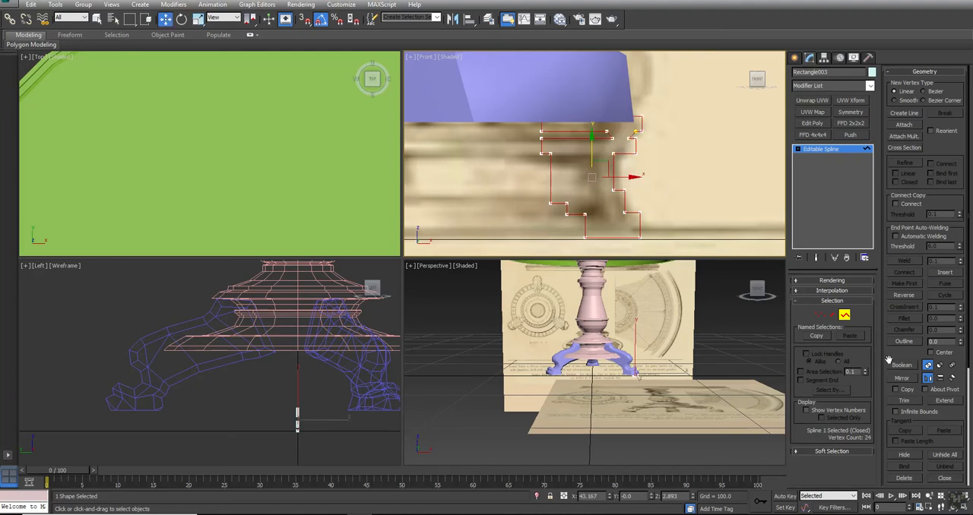
- Delete the profile's inner and horizontal closing segments, leaving only the stepped outer contour
click(832, 313)
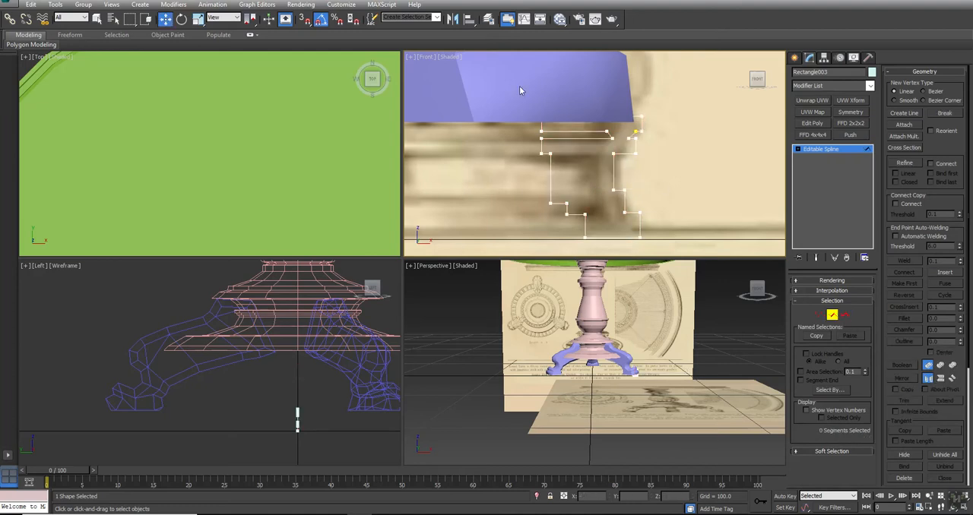
drag(598, 256, 597, 256)
key(Delete)
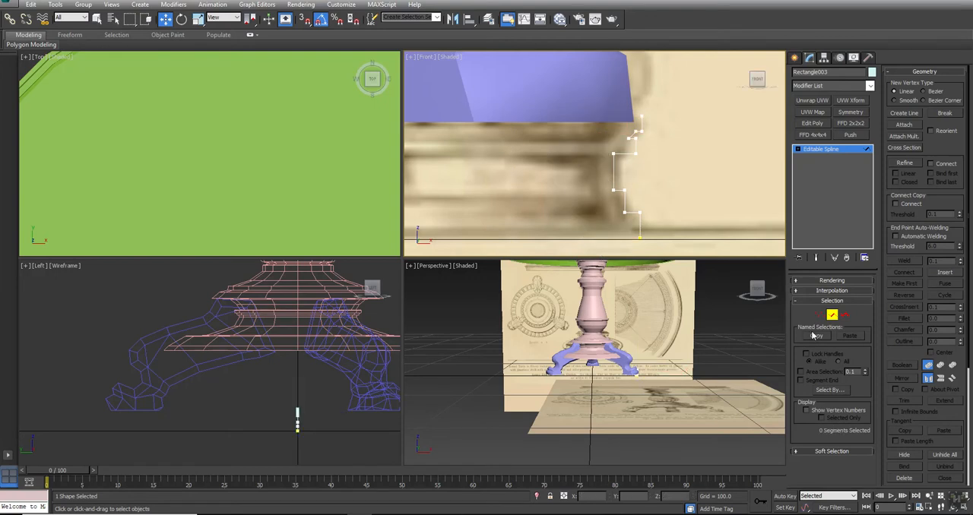
- Select all vertices of the stepped profile, convert them to Corner type, and leave vertex editing
click(819, 314)
drag(695, 76, 605, 239)
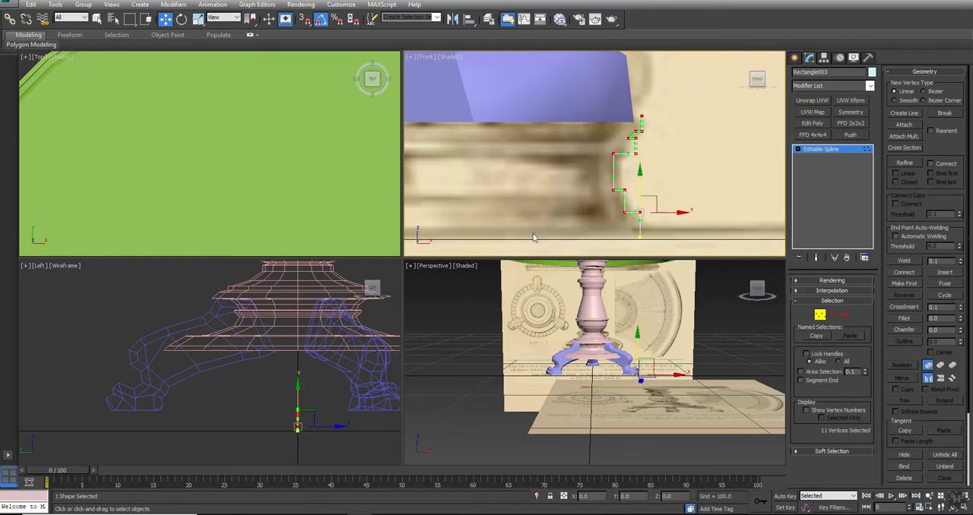
right_click(639, 116)
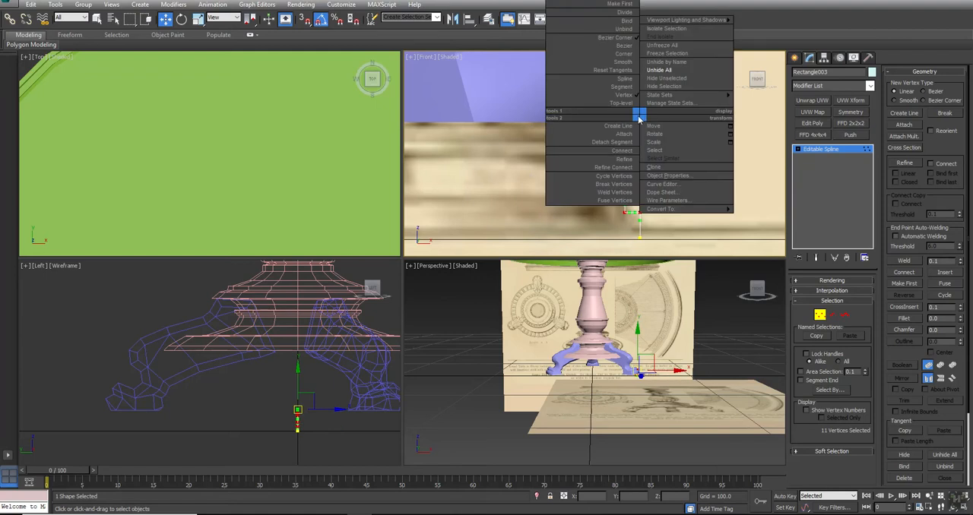
click(622, 58)
click(820, 315)
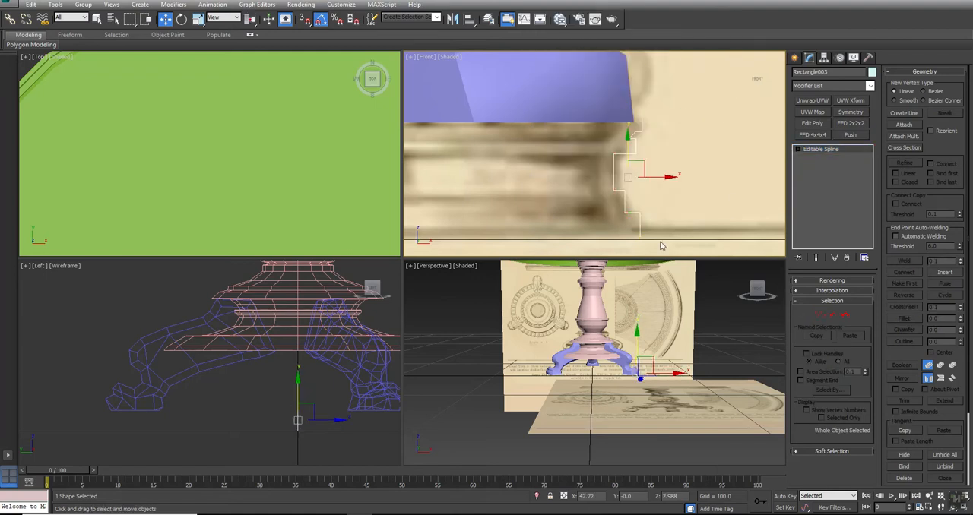
- Apply a Lathe modifier to the stepped profile beneath the foot
scroll(581, 132, up, 4)
click(815, 85)
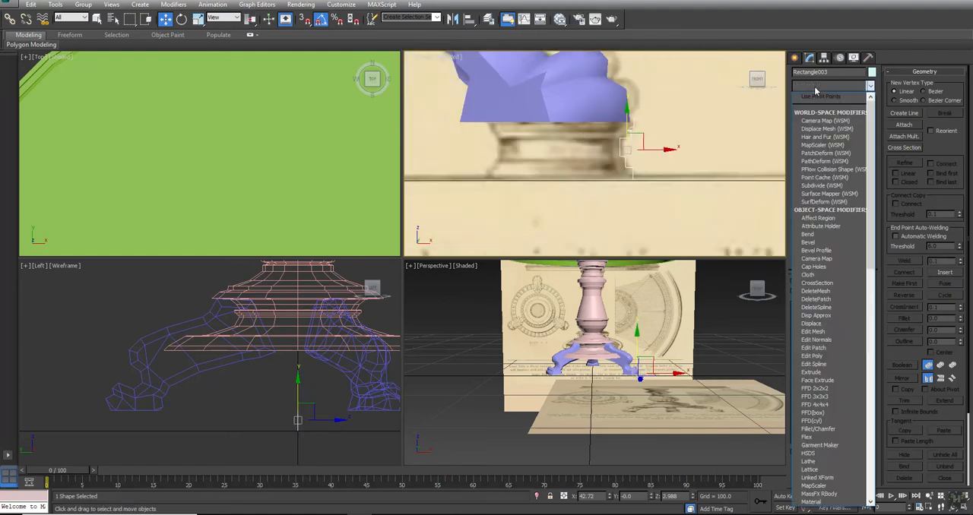
key(l)
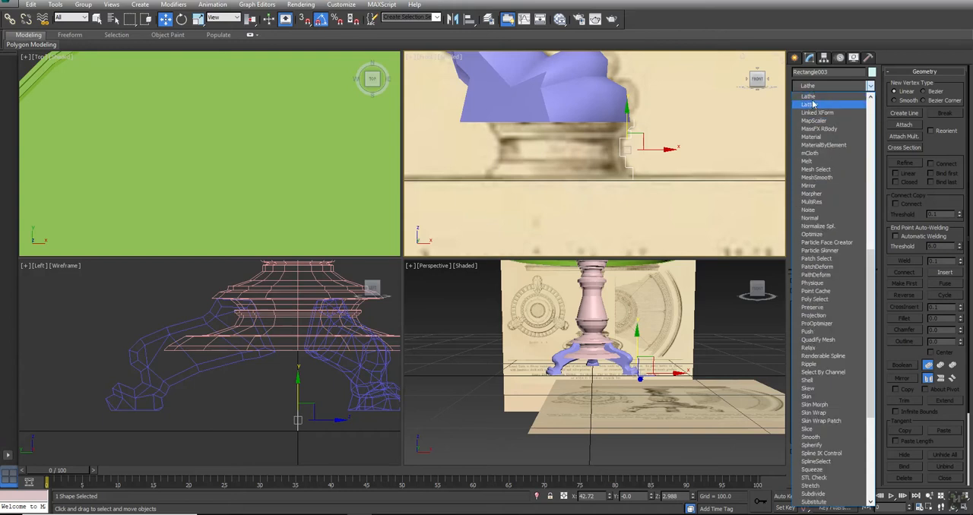
click(815, 98)
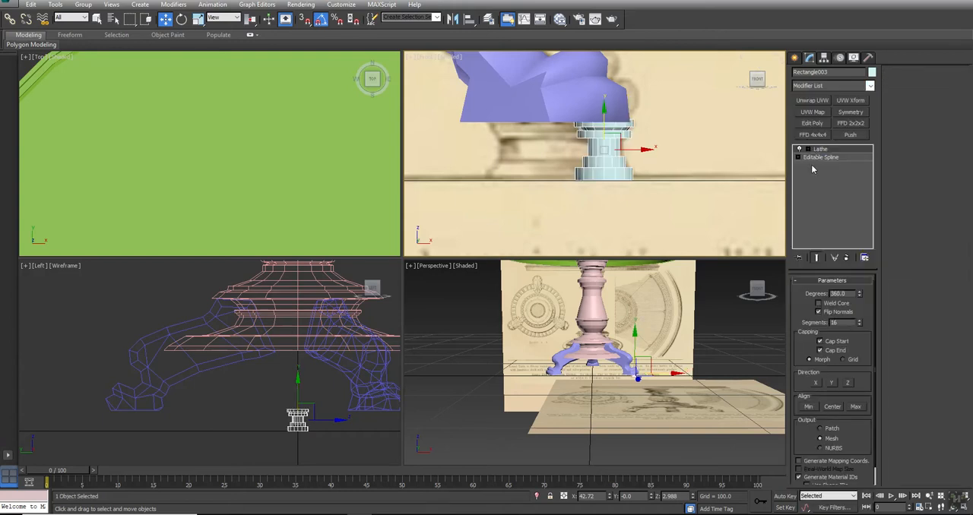
- Move the Lathe axis inward along X until the base spans the width of its drawing beneath the foot
click(808, 149)
click(823, 156)
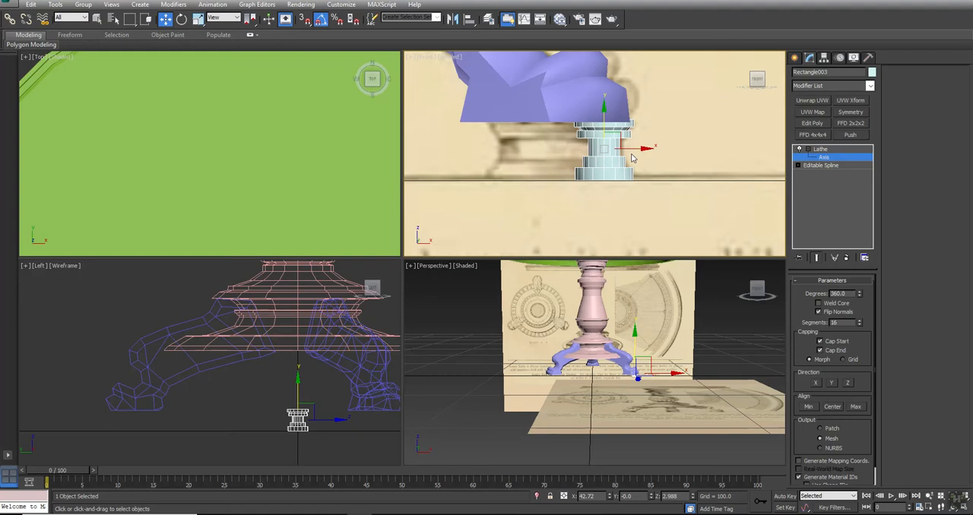
drag(633, 148, 588, 178)
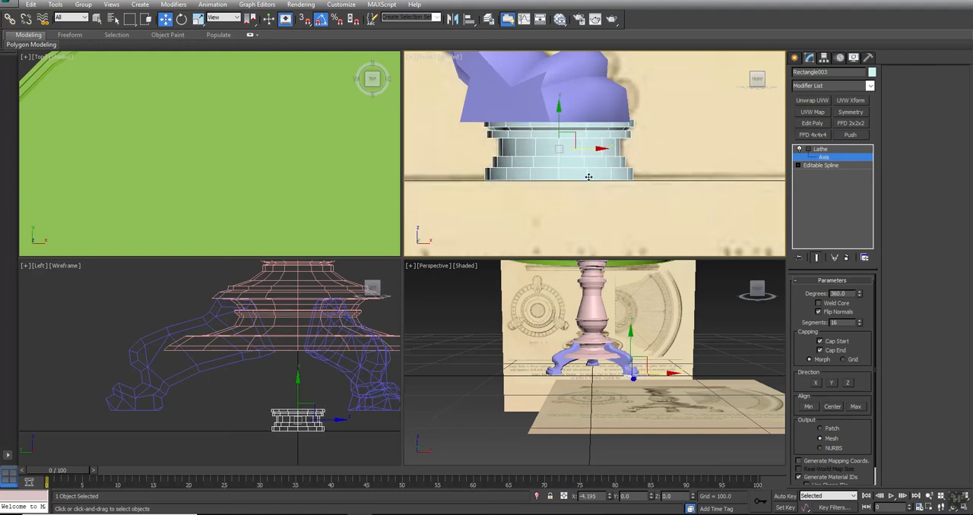
click(821, 149)
- Move the turned base along Y to about 42.43, directly beneath the leg's foot in the Left view
mouse_move(235, 158)
middle_down()
mouse_move(225, 182)
mouse_move(235, 177)
middle_up()
middle_drag(319, 419, 336, 391)
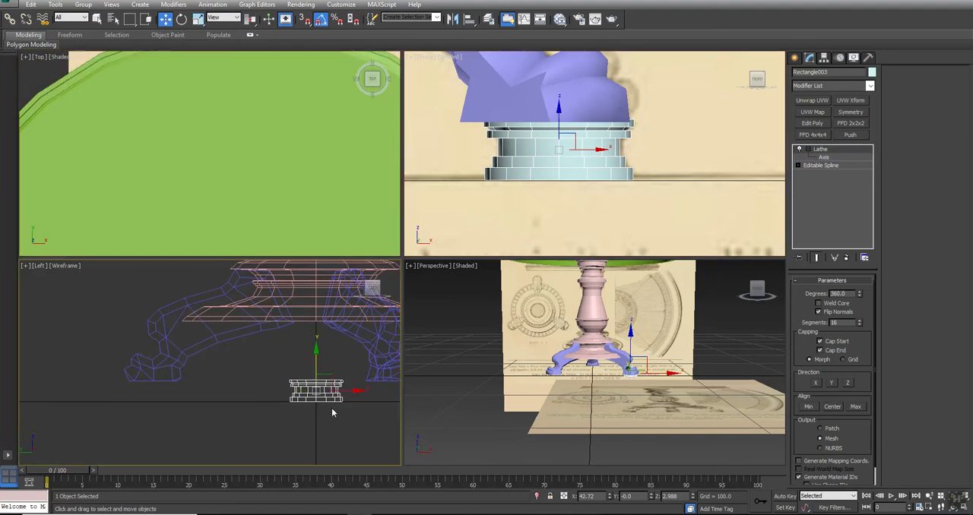
drag(340, 399, 183, 405)
scroll(174, 403, up, 4)
middle_drag(174, 403, 233, 409)
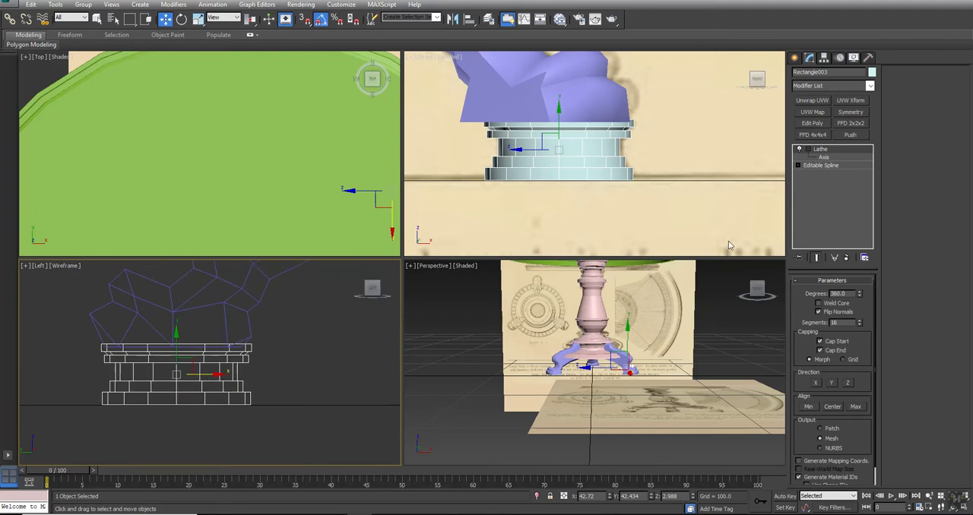
- Shift the Lathe axis about -0.42 along X to widen the base slightly, and leave axis editing
click(823, 157)
scroll(547, 146, up, 2)
drag(625, 160, 611, 160)
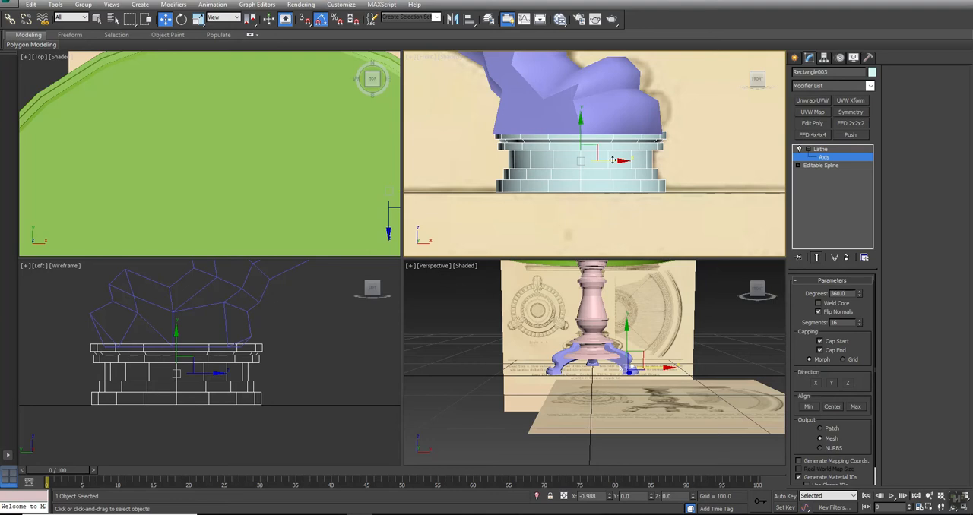
drag(612, 159, 616, 160)
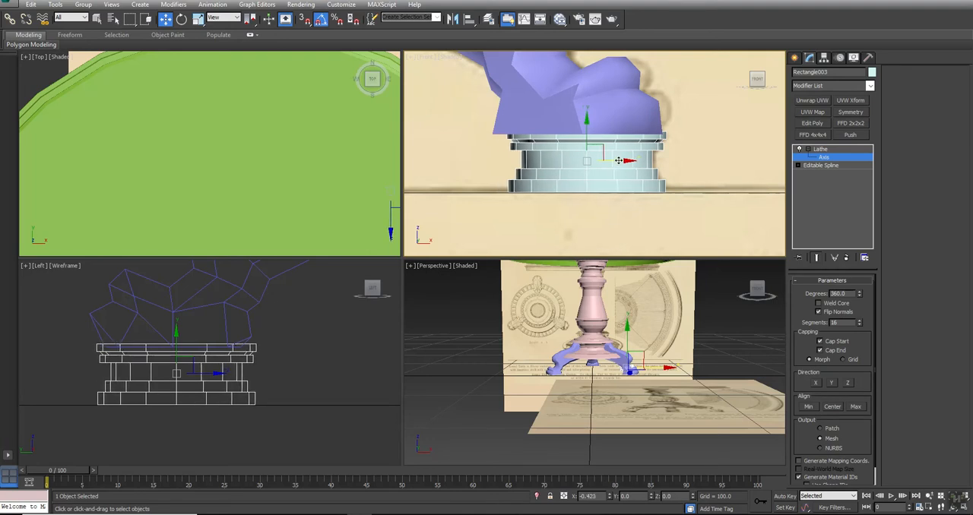
click(820, 148)
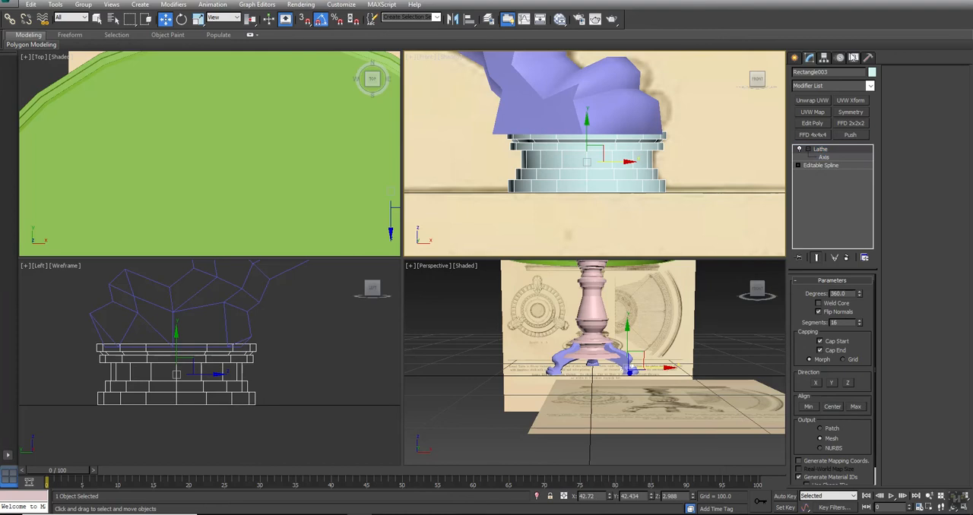
- Enable Backface Cull for the turned base and turn off Flip Normals in its Lathe settings
click(853, 57)
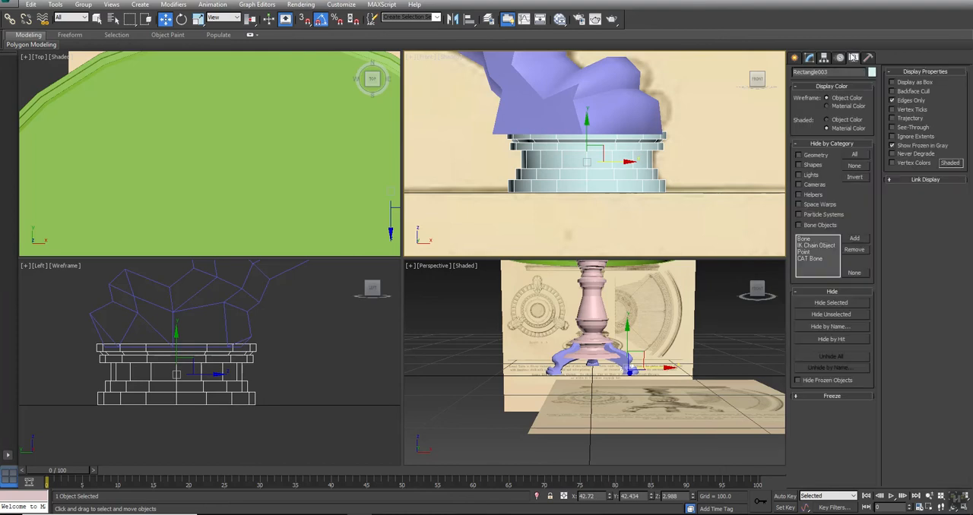
click(892, 91)
key(z)
click(809, 58)
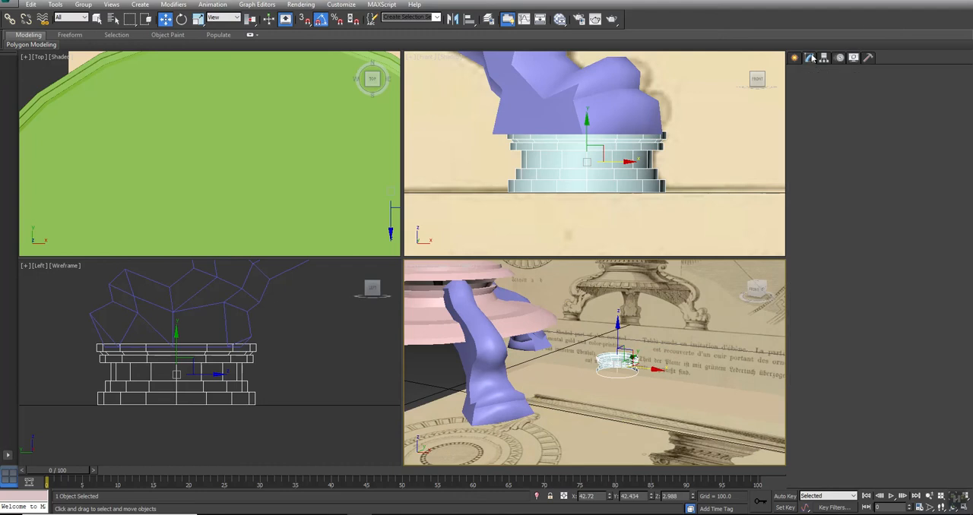
click(834, 312)
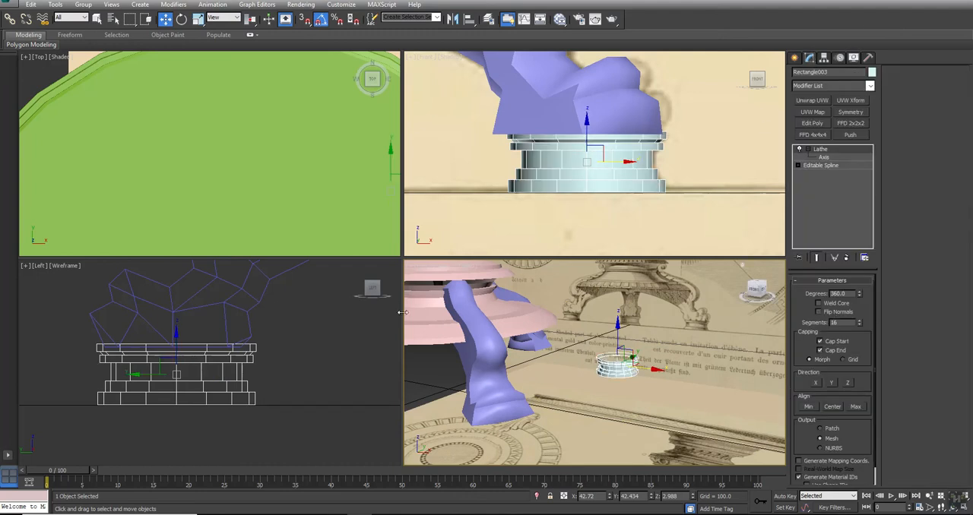
- Add an Edit Poly modifier above the base's Lathe and collapse the stack into an Editable Poly
middle_drag(168, 307, 224, 285)
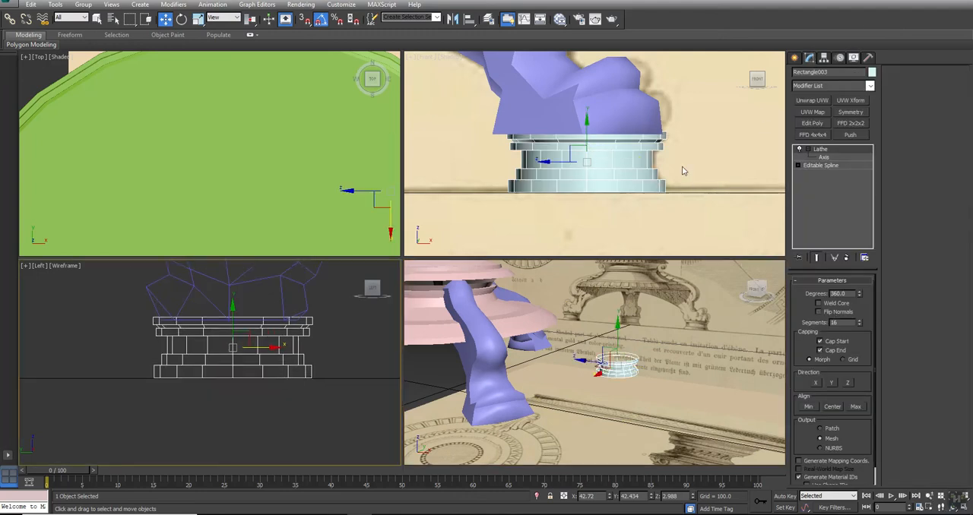
click(797, 166)
click(816, 174)
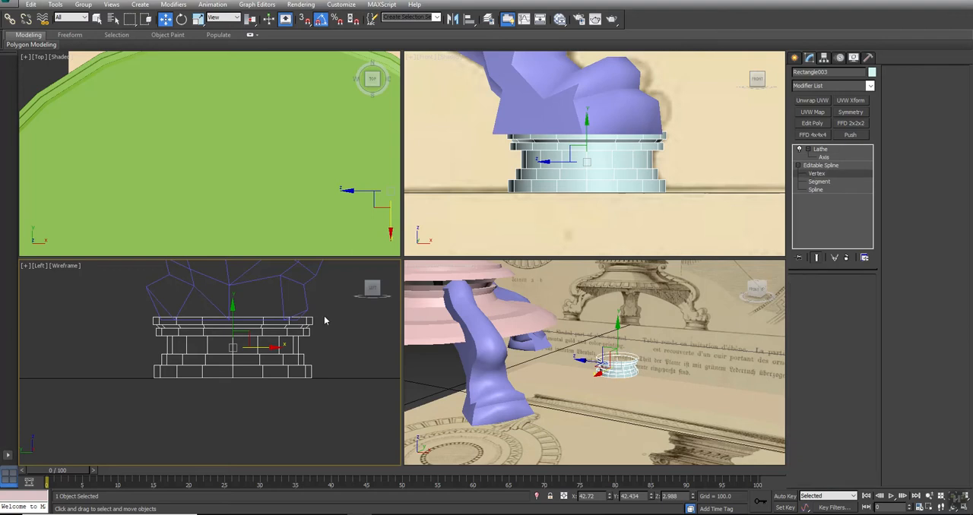
click(821, 164)
click(822, 149)
click(819, 123)
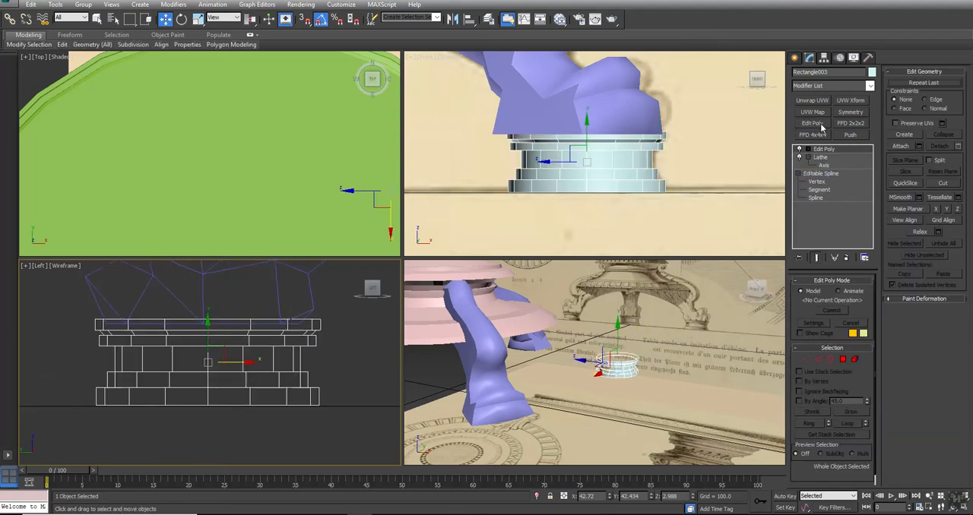
right_click(829, 150)
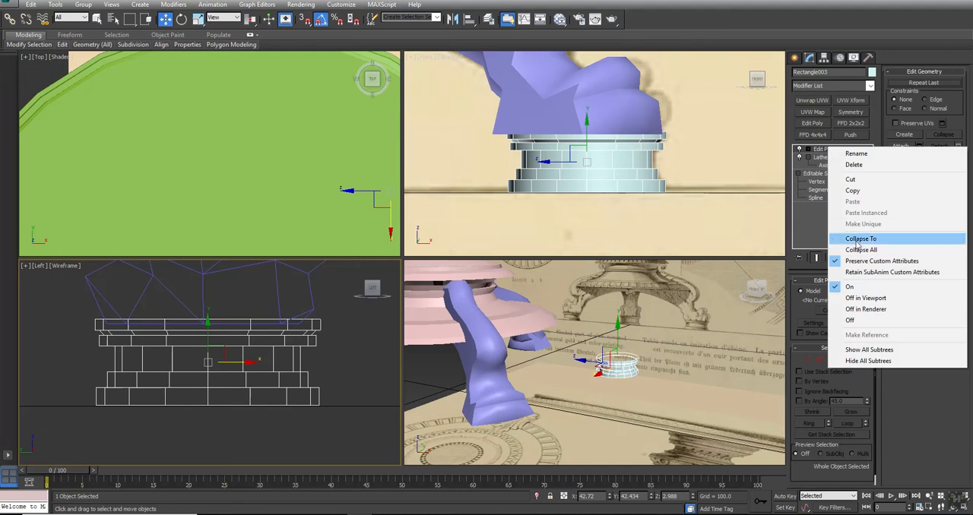
click(857, 240)
click(531, 298)
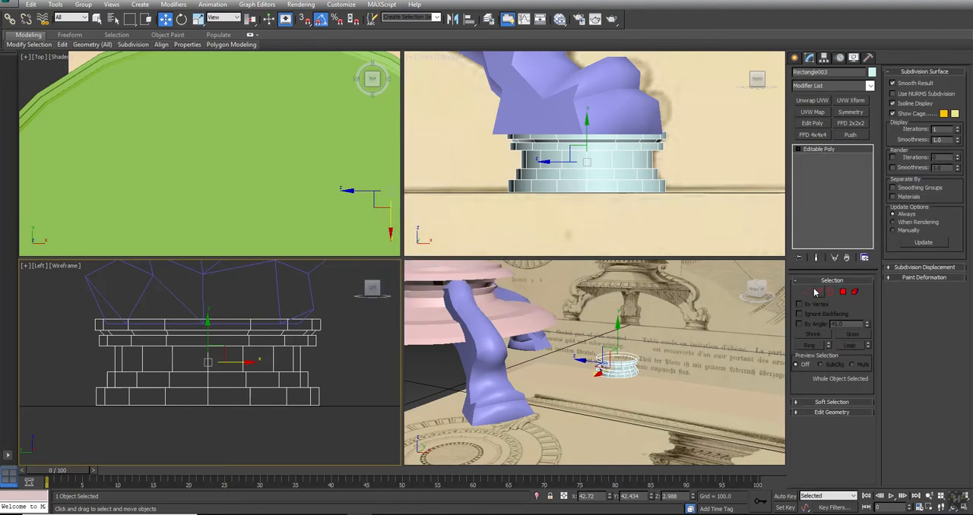
- Select the vertices of the base's upper rings and lower them slightly to meet the foot's underside
click(806, 291)
drag(332, 306, 4, 350)
drag(210, 304, 209, 306)
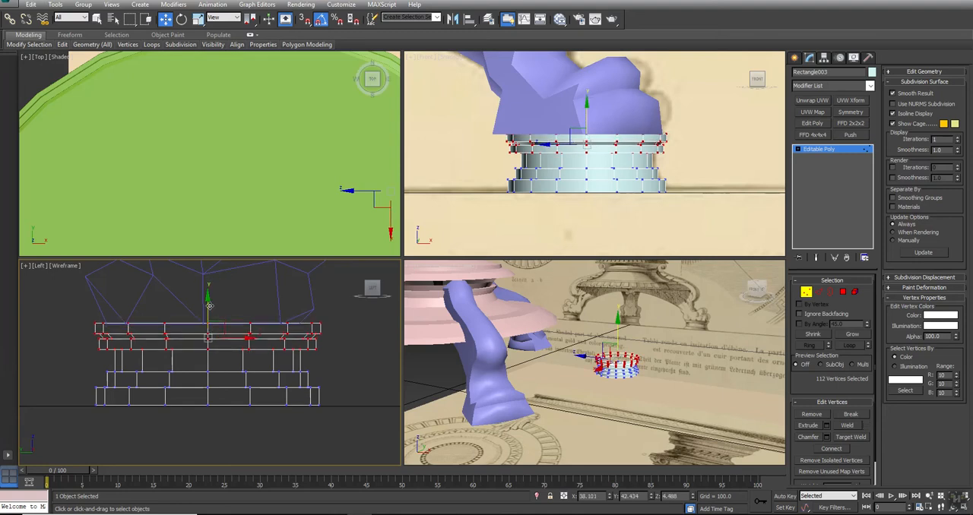
- Cap the open border at the top of the base and leave border editing
click(829, 292)
click(263, 325)
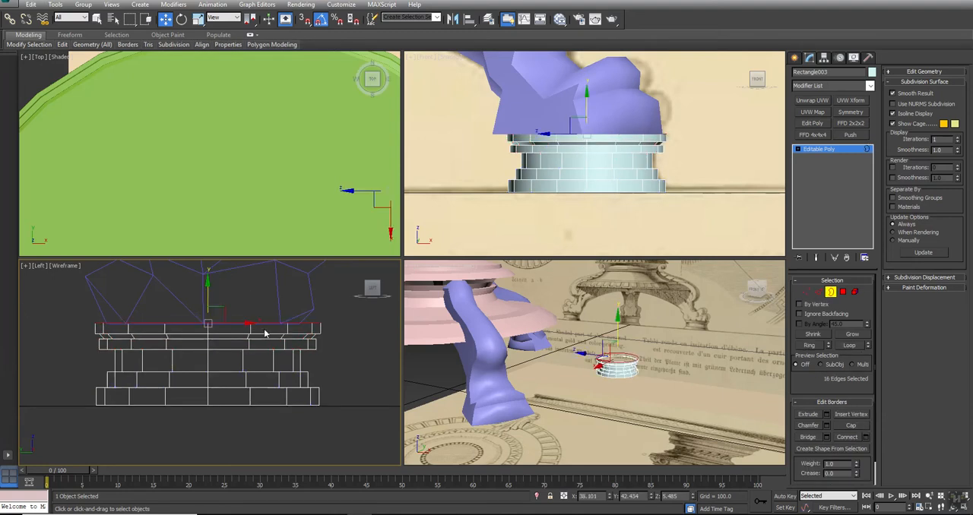
click(846, 424)
click(674, 411)
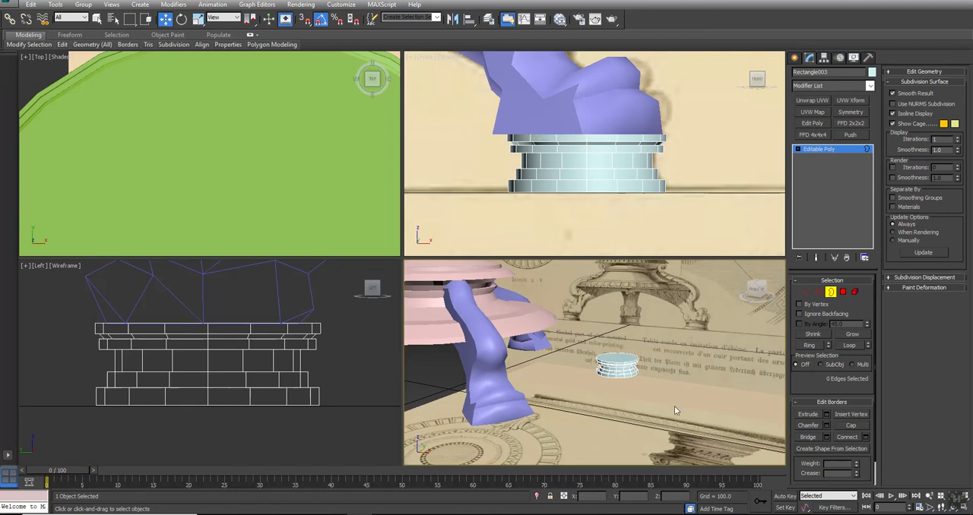
click(830, 293)
- Show the Top view in wireframe and move the base along X until it is centered under the leg's foot
scroll(268, 146, down, 3)
key(F3)
scroll(317, 175, down, 3)
drag(310, 177, 164, 175)
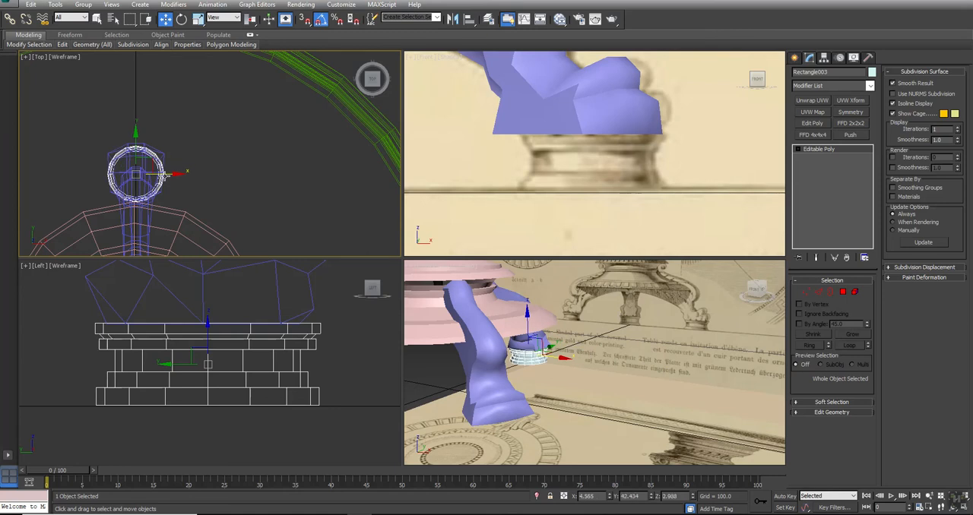
- Attach the turned base to the leg above it and clear the selection
click(507, 295)
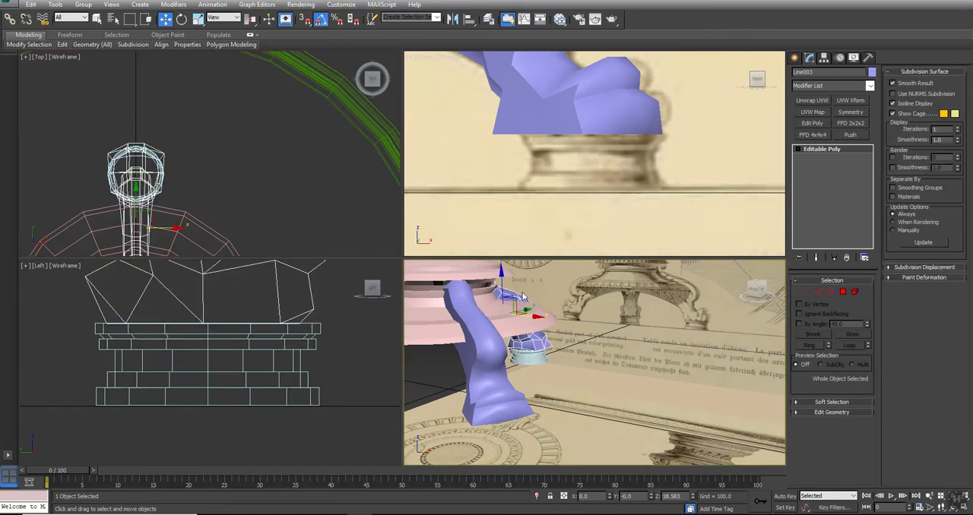
click(831, 411)
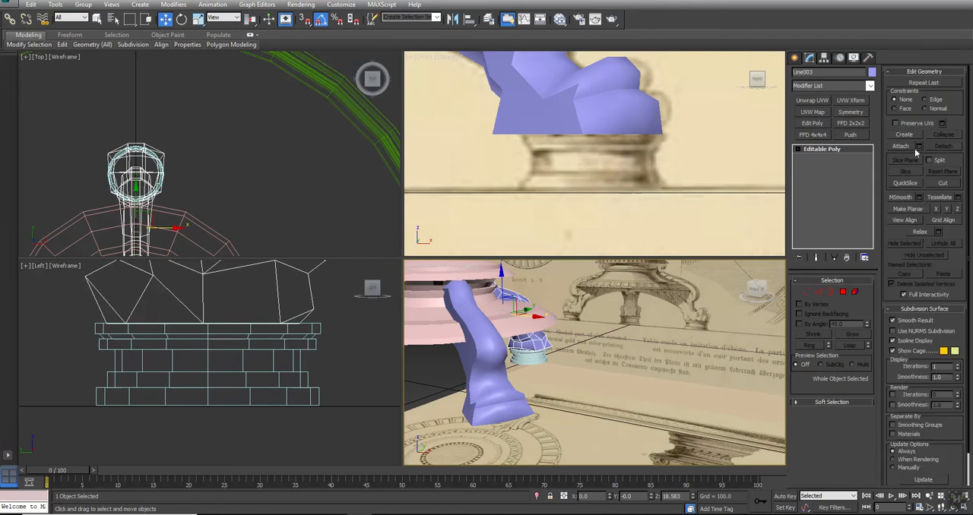
click(901, 146)
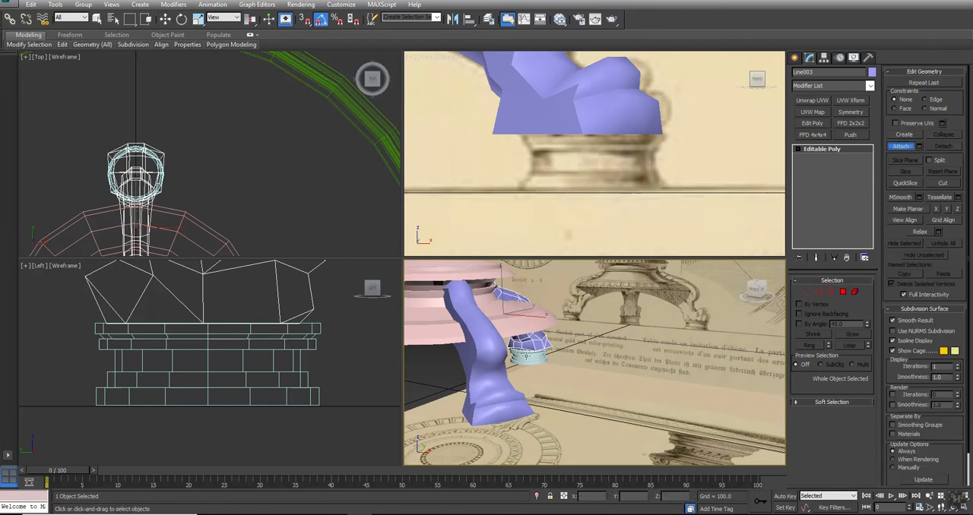
click(526, 357)
alt+middle_drag(562, 382, 456, 214)
scroll(662, 371, down, 2)
key(w)
click(661, 370)
- Raise the central column's top border until it meets the tabletop's underside, then leave border editing
key(alt+w)
scroll(661, 369, down, 5)
click(437, 143)
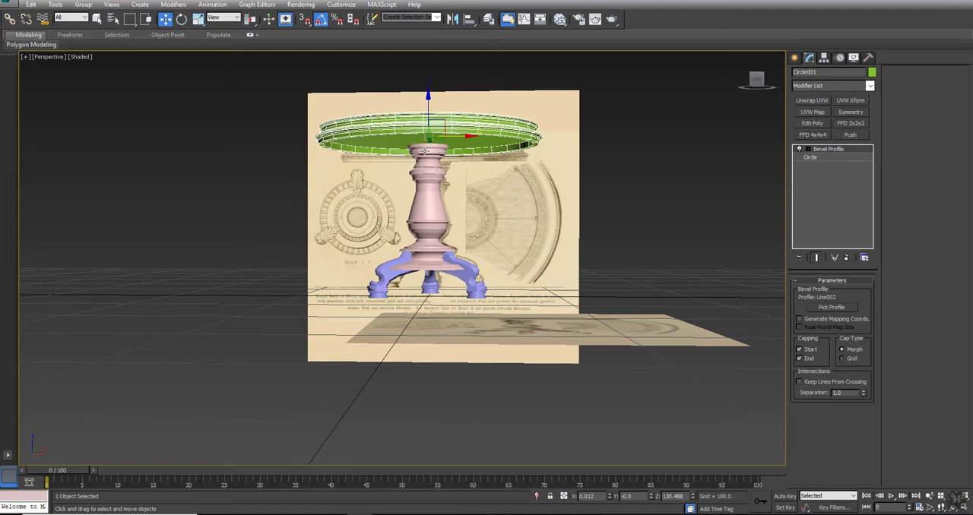
scroll(423, 151, up, 5)
click(423, 151)
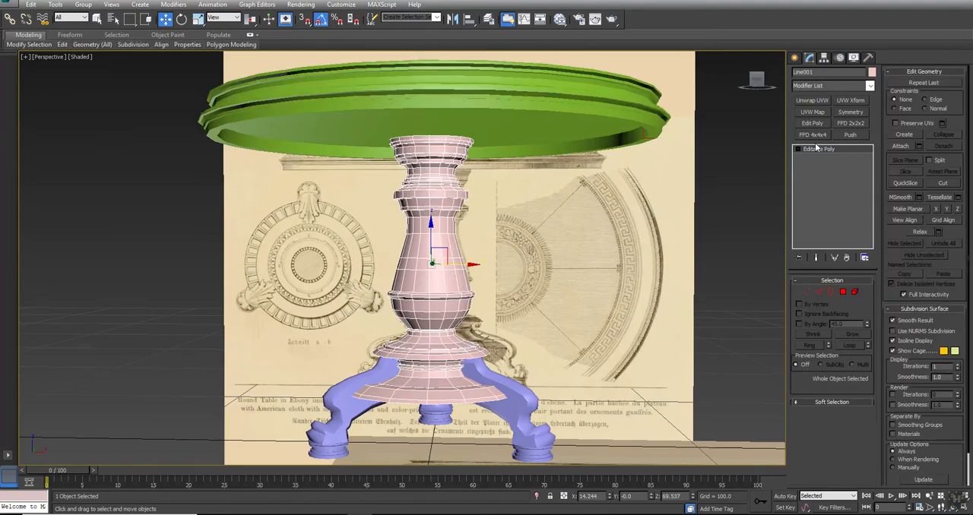
click(832, 292)
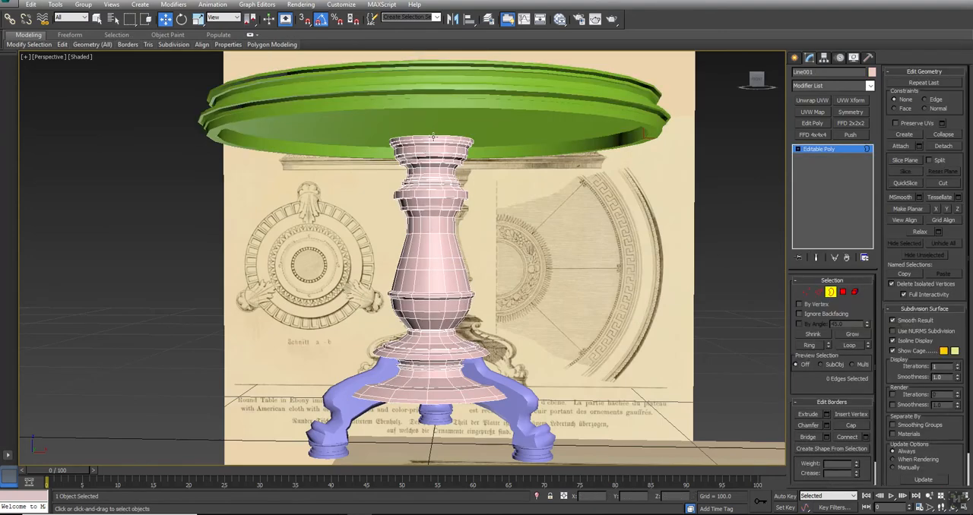
click(433, 136)
shift+drag(429, 114, 431, 101)
scroll(534, 250, down, 5)
alt+middle_drag(458, 237, 502, 255)
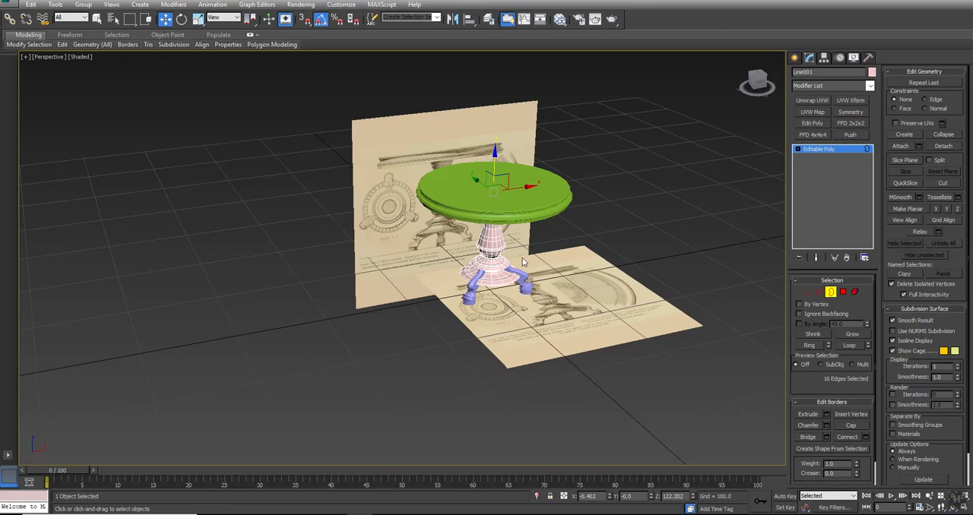
scroll(522, 262, up, 3)
right_click(597, 191)
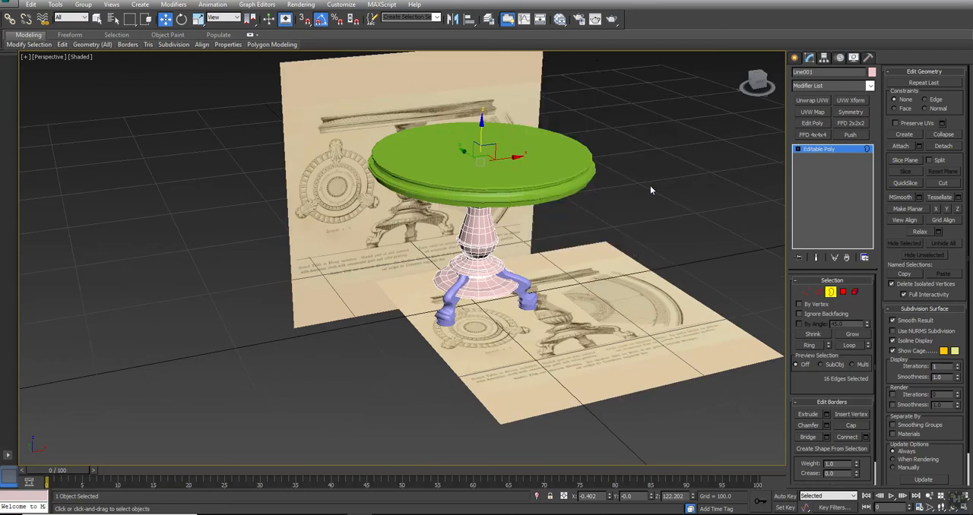
right_click(627, 164)
click(608, 140)
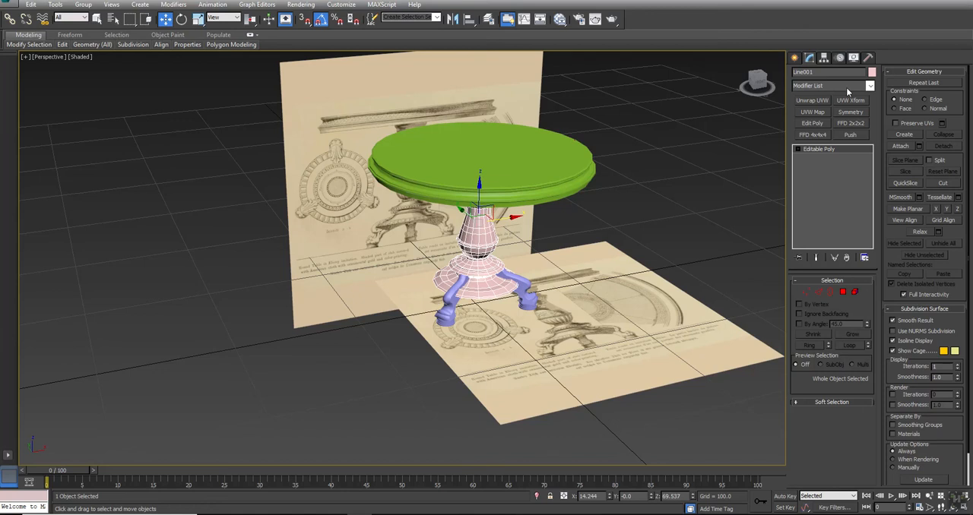
- Attach the legs and the tabletop to the central column as a single object
click(908, 146)
click(525, 287)
alt+middle_drag(448, 306, 403, 268)
click(438, 299)
click(514, 166)
key(w)
- Select the combined table and hide all unselected objects, including the reference planes
click(572, 253)
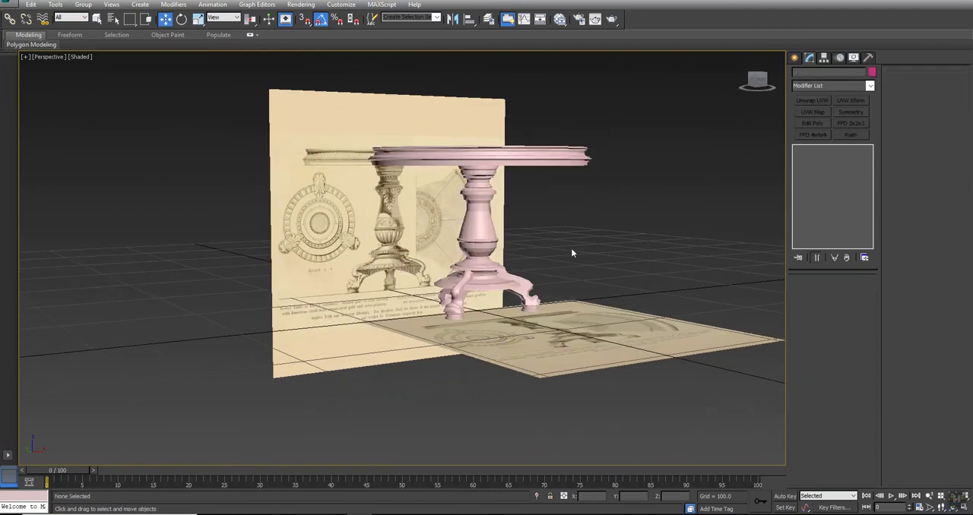
alt+middle_drag(552, 265, 464, 264)
click(464, 263)
right_click(489, 196)
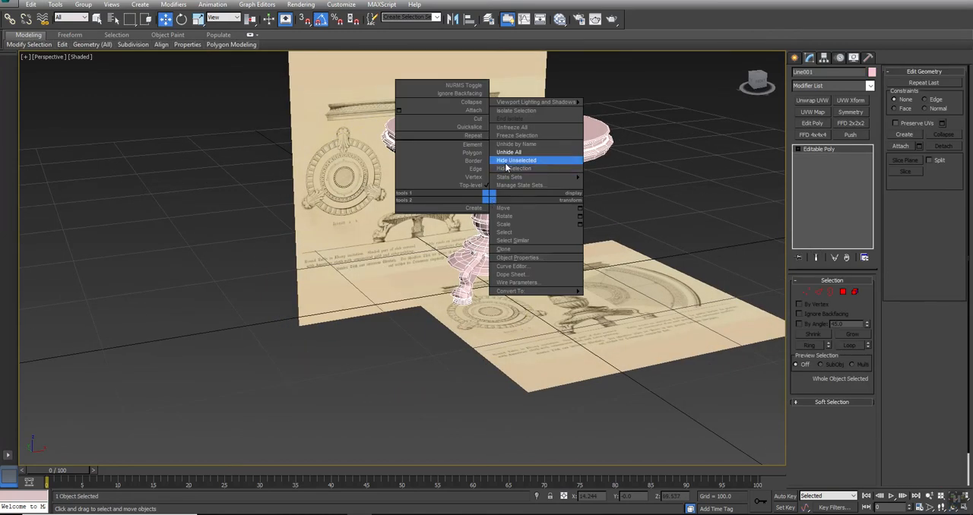
click(506, 161)
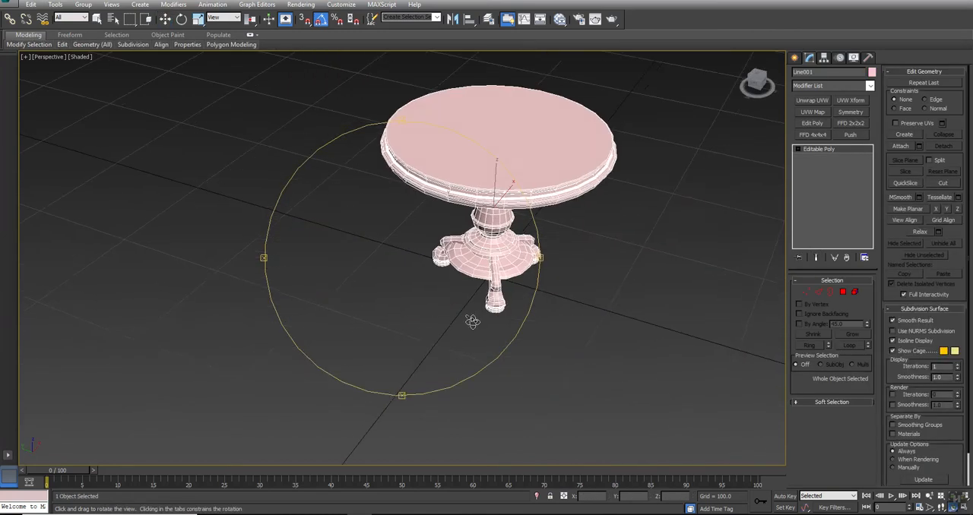